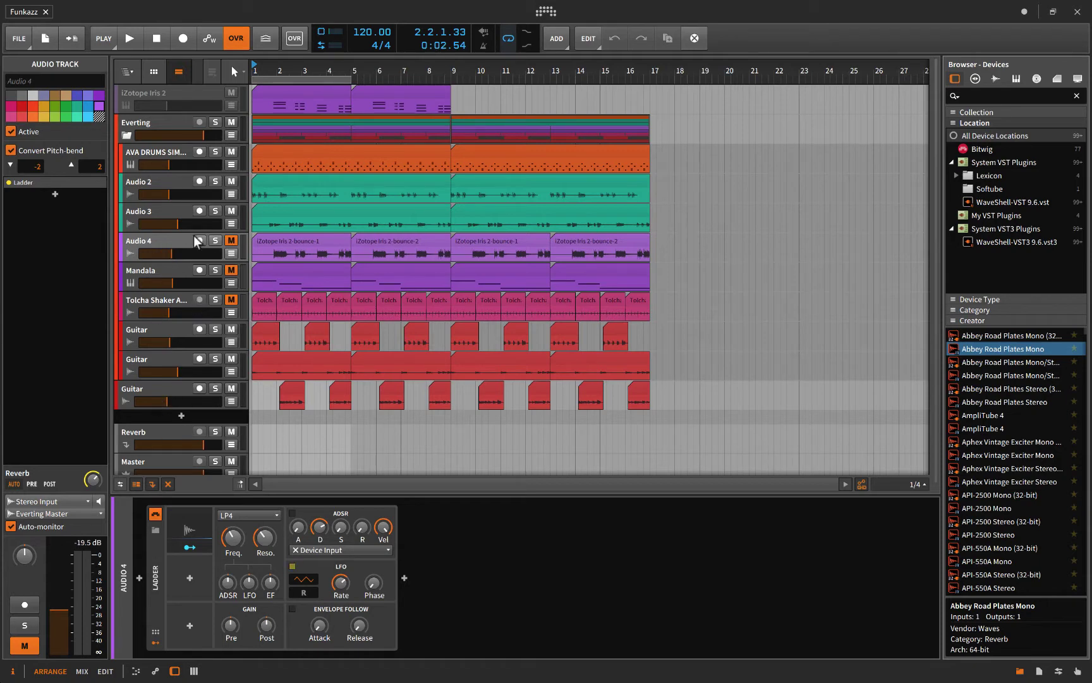
# Step: Lower Everting to about -9 dB, then adjust AVA DRUMS through the last Guitar together
pyautogui.click(147, 125)
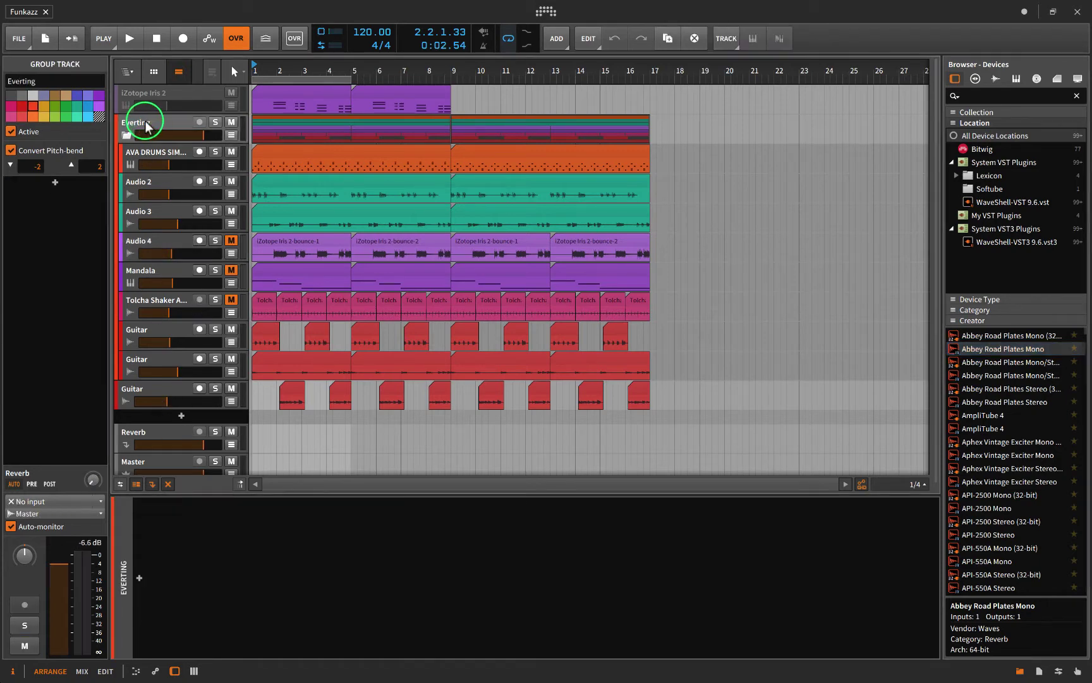
pyautogui.moveTo(201, 136)
pyautogui.mouseDown()
pyautogui.moveTo(183, 136)
pyautogui.moveTo(201, 136)
pyautogui.mouseUp()
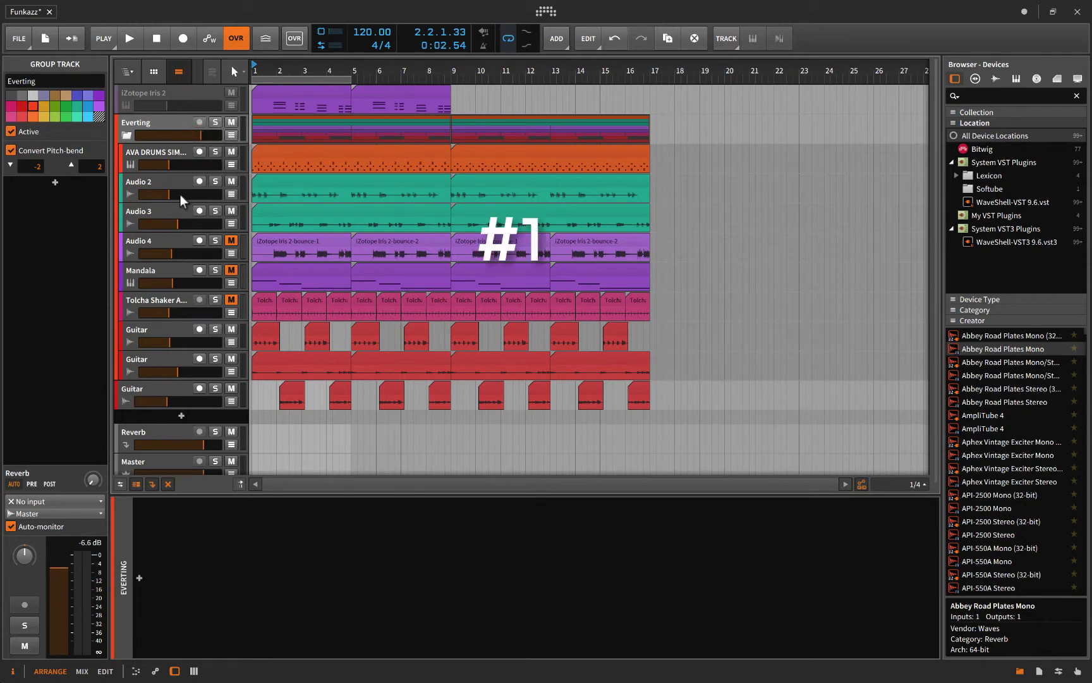
pyautogui.click(165, 152)
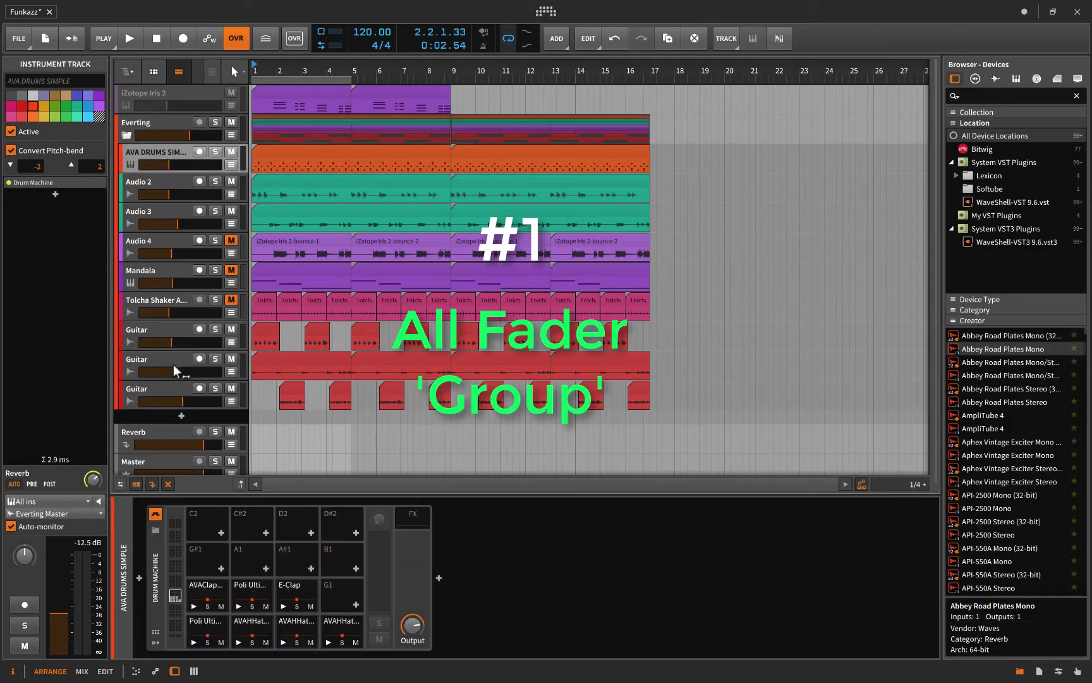
pyautogui.keyDown('shift'); pyautogui.click(162, 388); pyautogui.keyUp('shift')
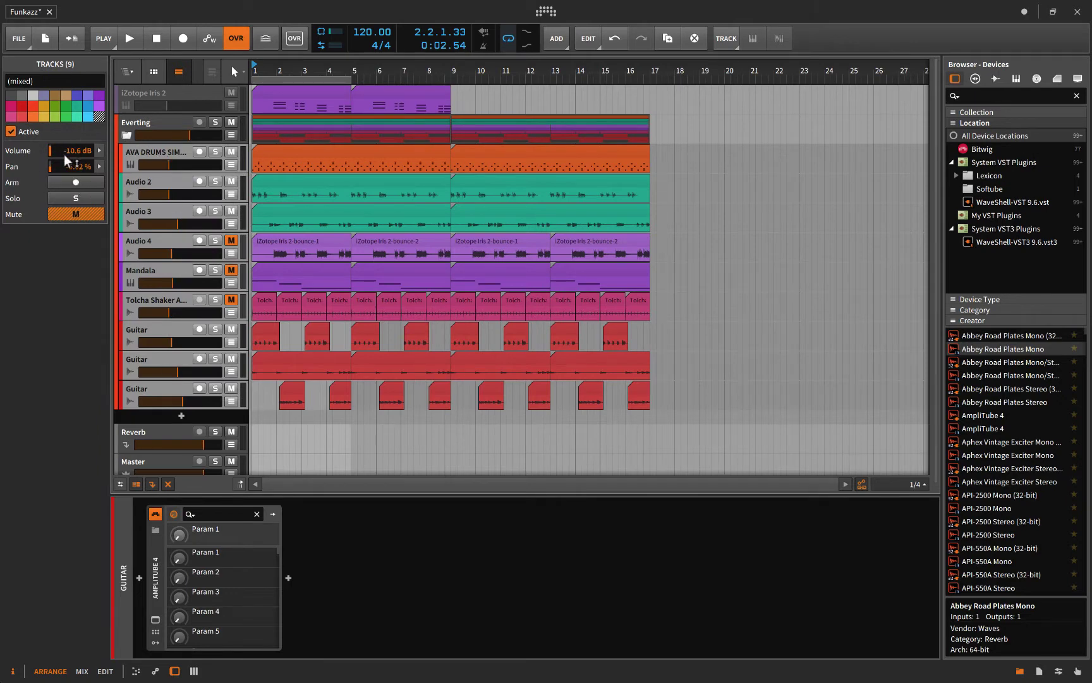
pyautogui.moveTo(65, 156)
pyautogui.mouseDown()
pyautogui.moveTo(64, 120)
pyautogui.moveTo(64, 191)
pyautogui.moveTo(64, 139)
pyautogui.moveTo(65, 150)
pyautogui.mouseUp()
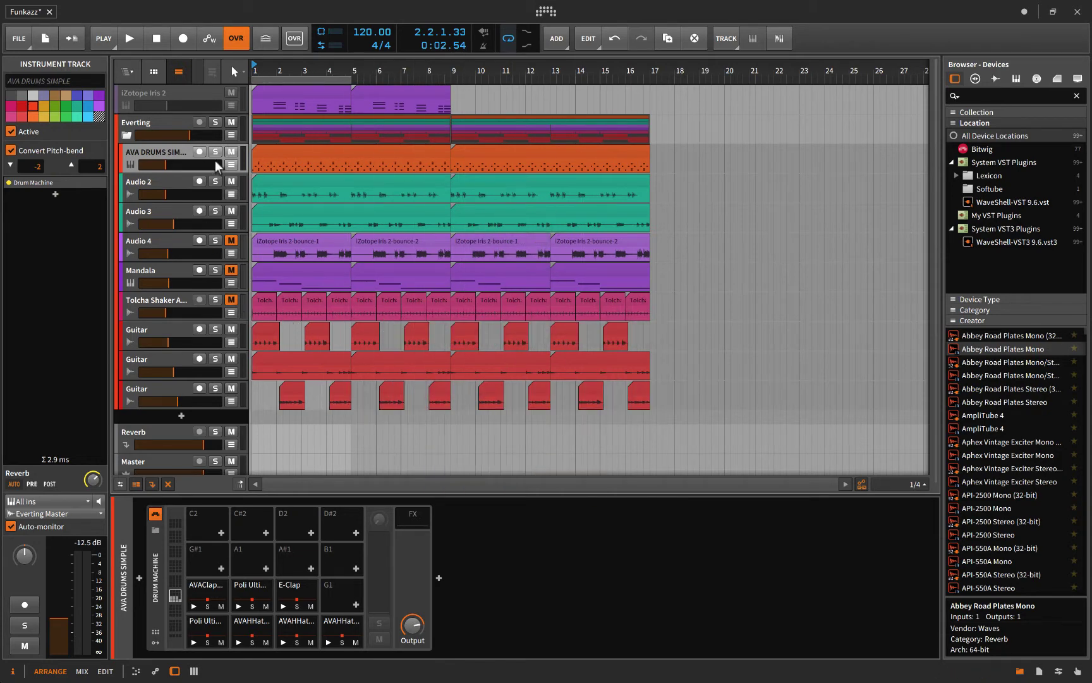
pyautogui.click(231, 165)
pyautogui.click(232, 234)
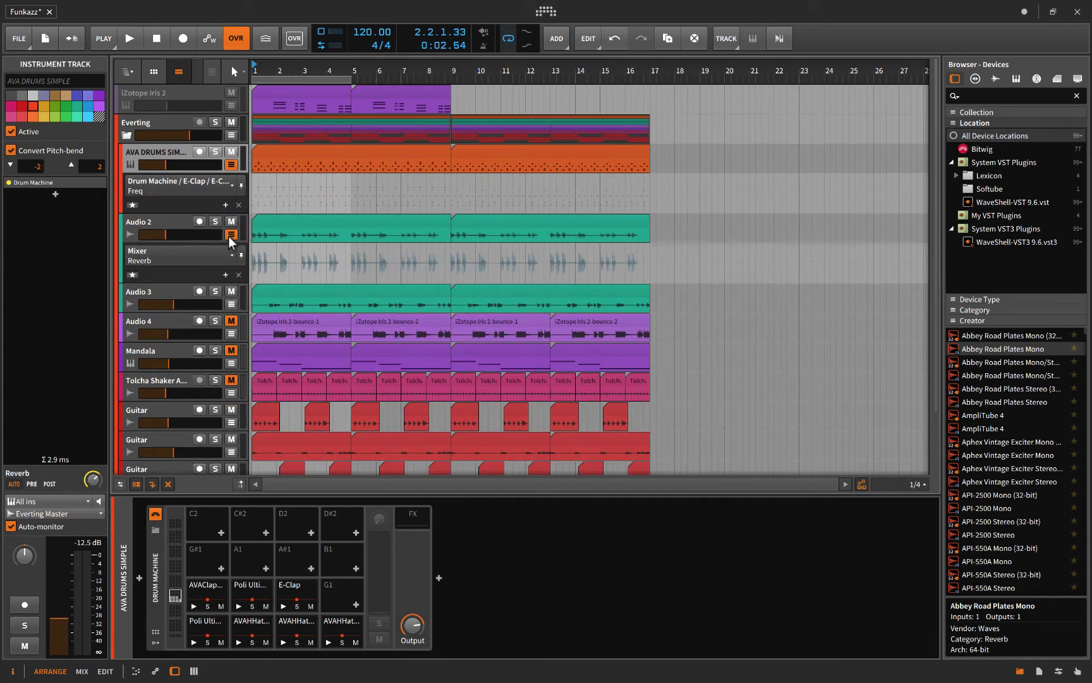
pyautogui.click(232, 235)
pyautogui.click(231, 165)
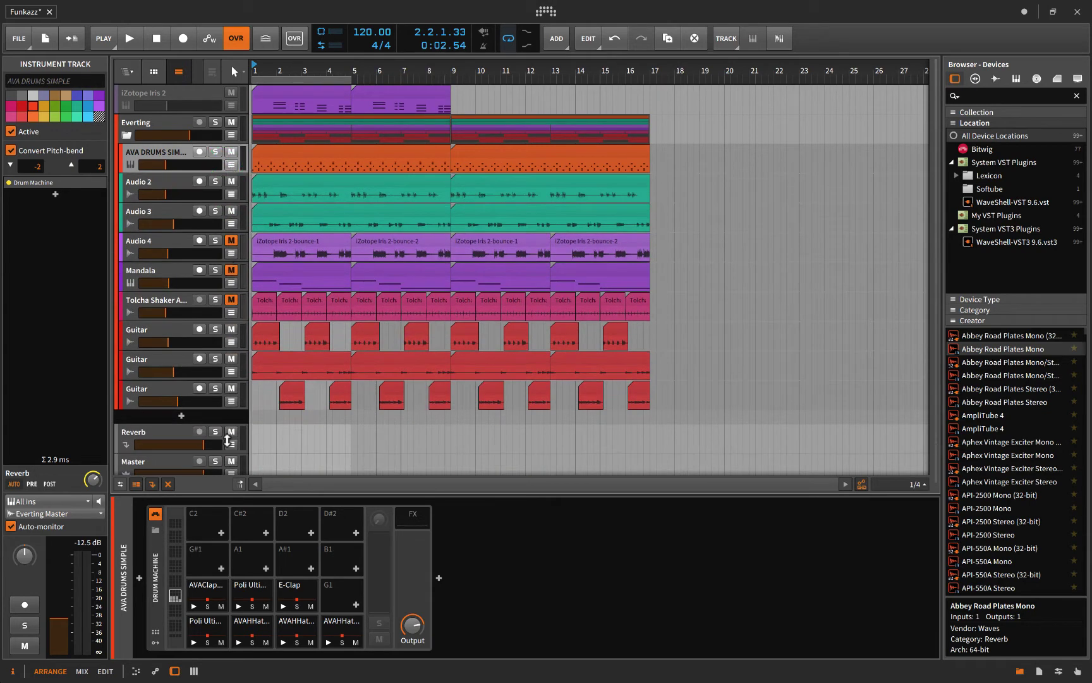
pyautogui.click(231, 136)
pyautogui.scroll(-5, 353, 247)
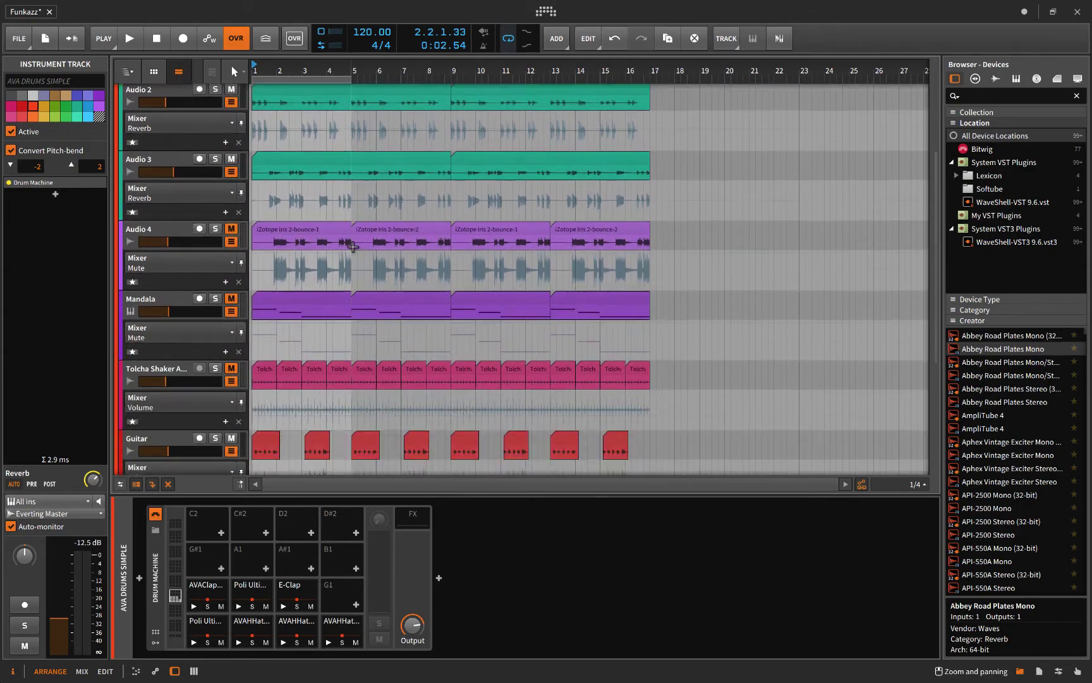
pyautogui.scroll(-4, 352, 246)
pyautogui.scroll(6, 353, 247)
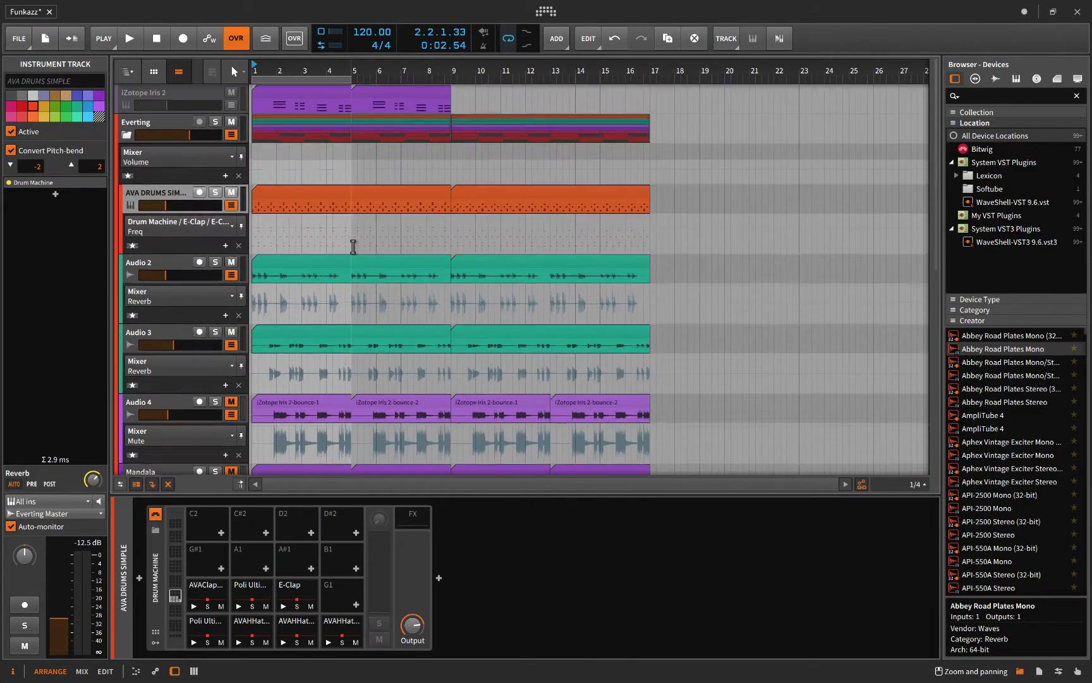
pyautogui.scroll(-8, 353, 247)
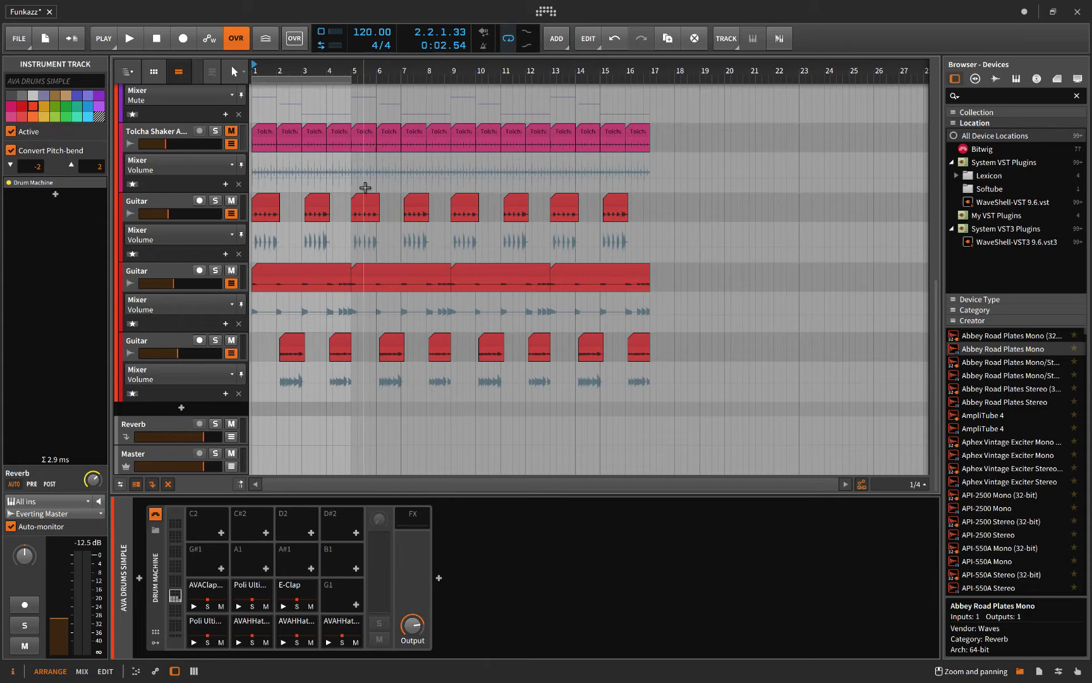
pyautogui.scroll(1, 413, 164)
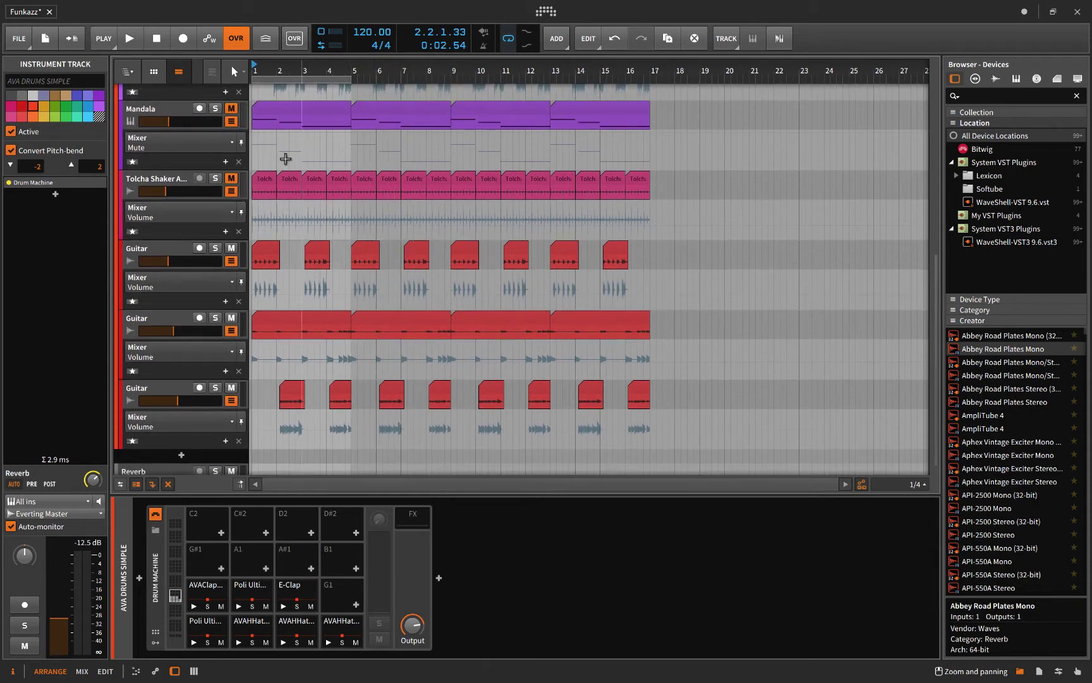
pyautogui.scroll(4, 357, 111)
pyautogui.scroll(3, 355, 109)
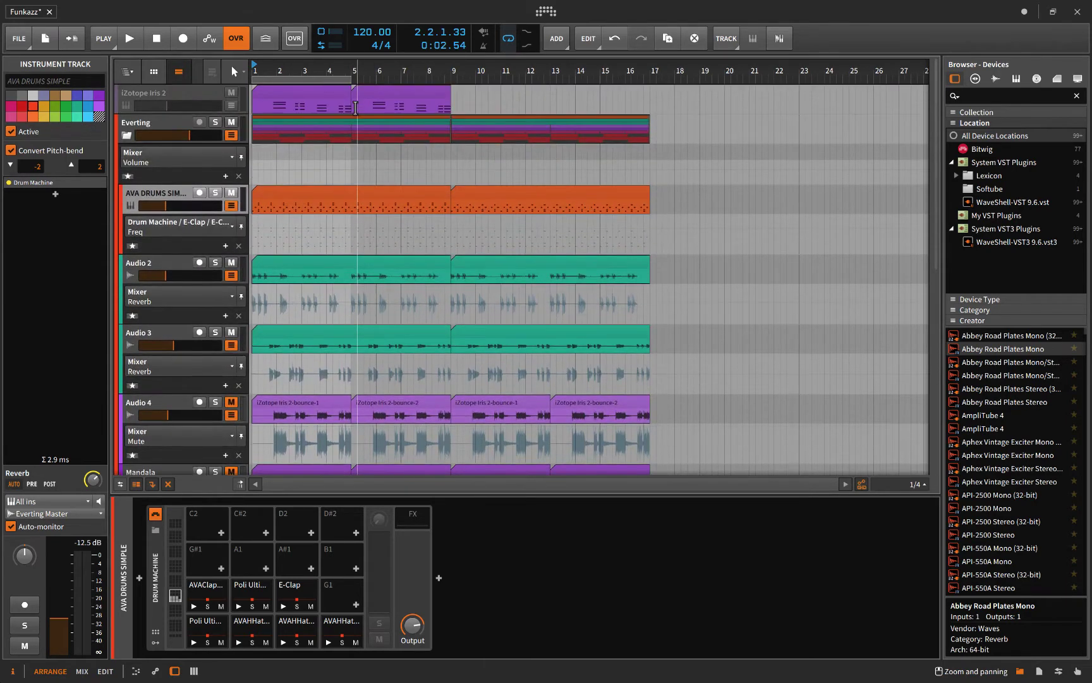
pyautogui.click(231, 136)
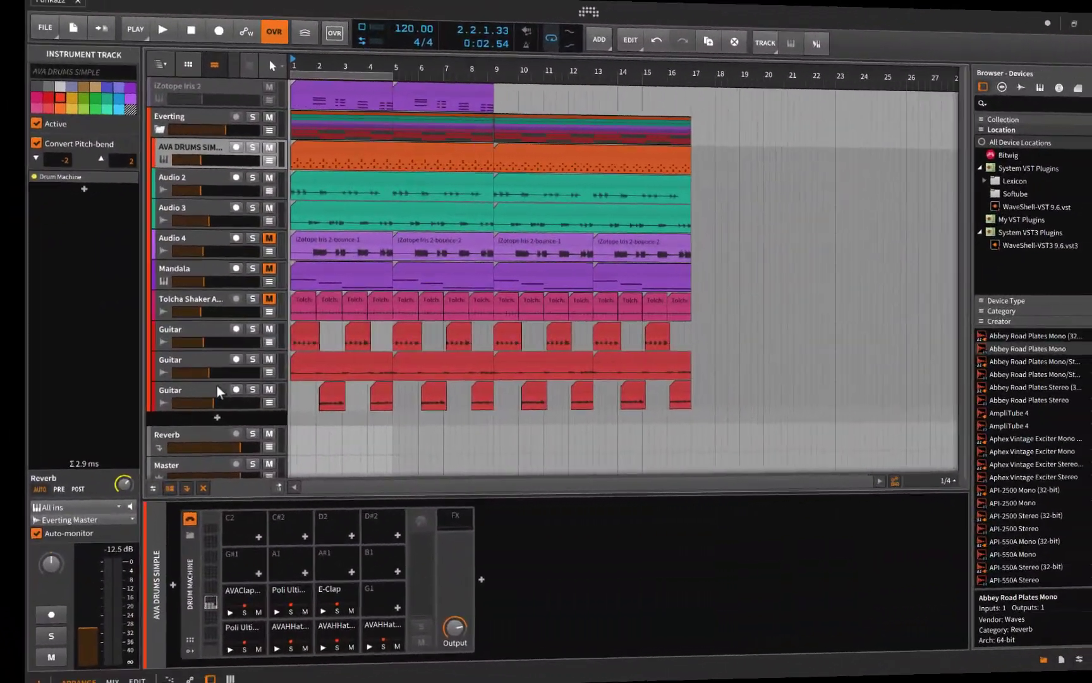
# Step: Insert Bitwig's Tool device after AmpliTube 4 on the bottom Guitar track
pyautogui.click(196, 390)
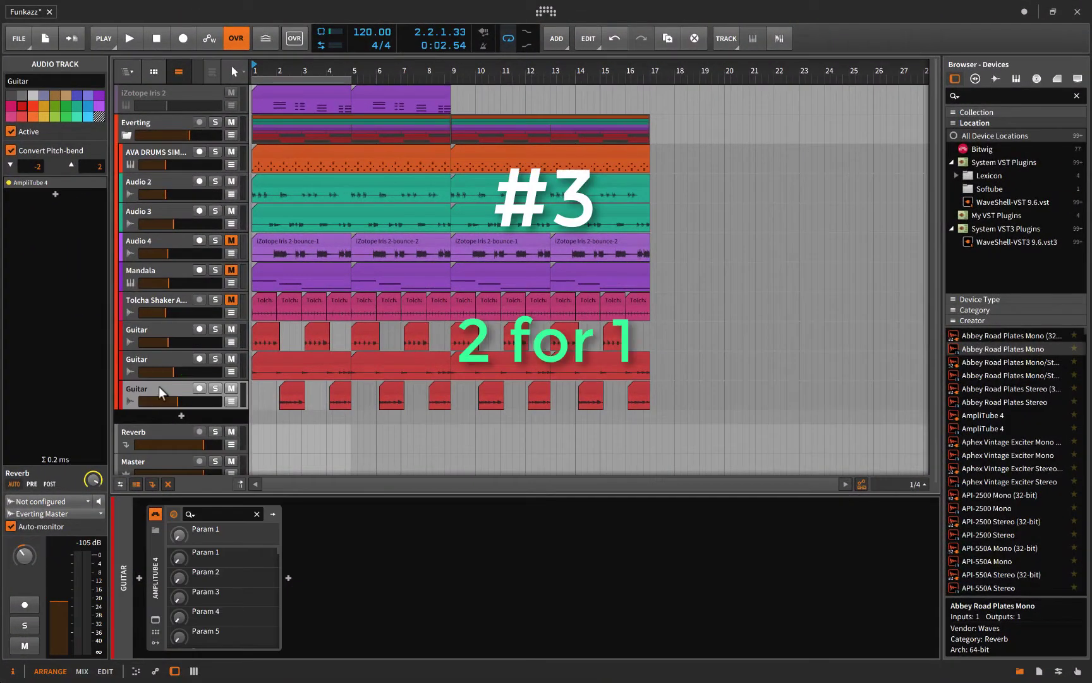
pyautogui.click(294, 578)
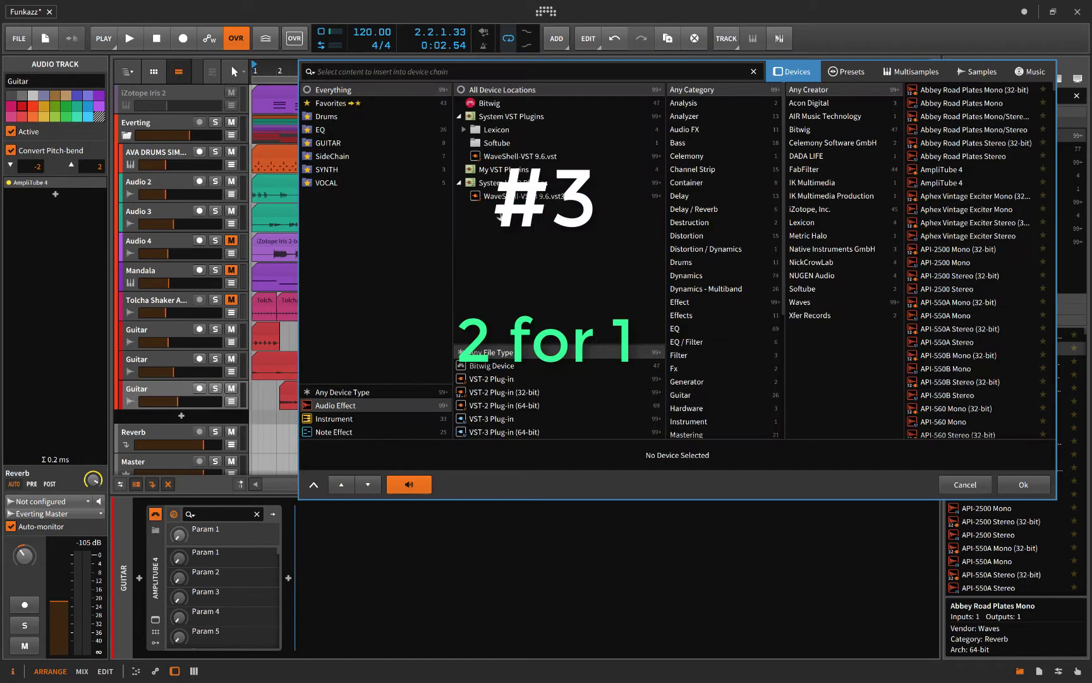
pyautogui.write('tool')
pyautogui.click(488, 103)
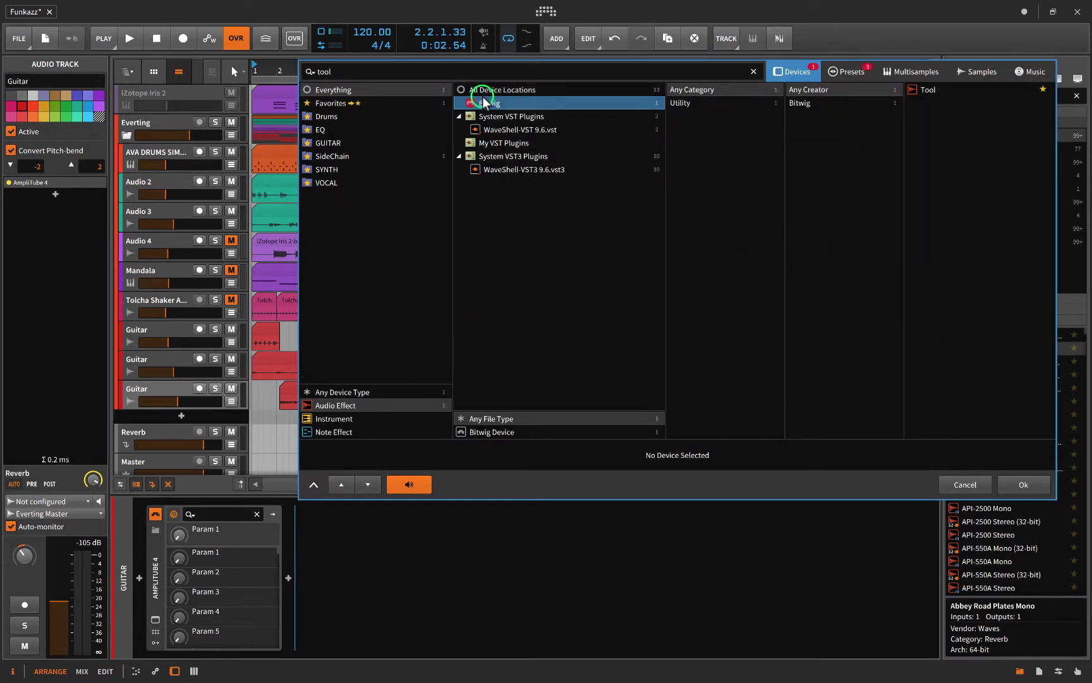
pyautogui.click(952, 92)
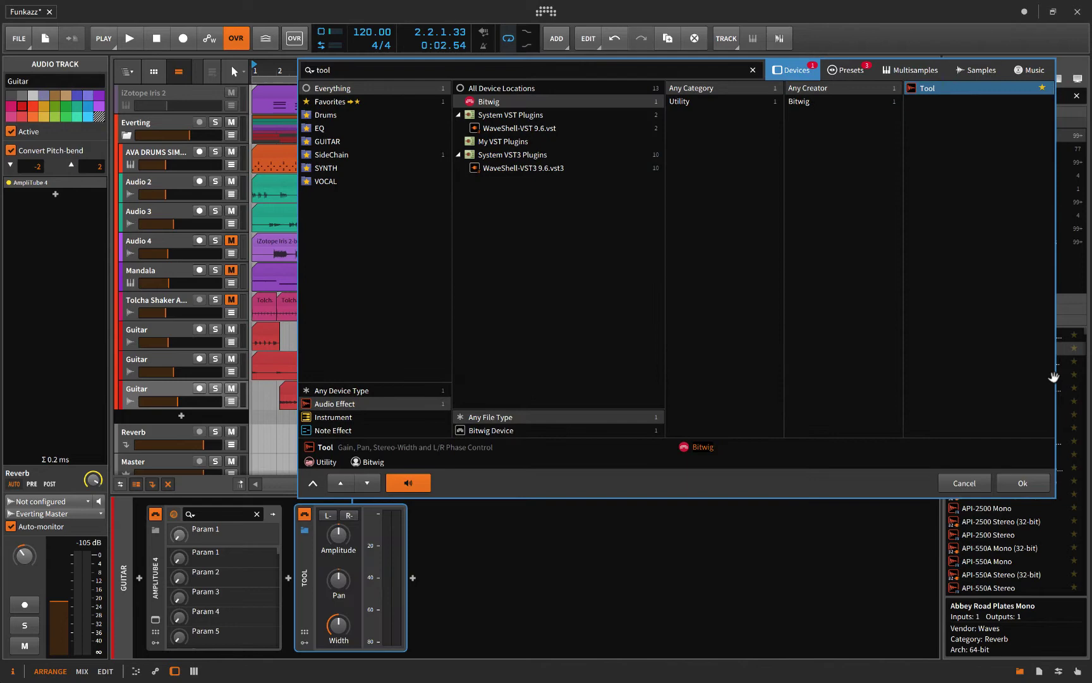
pyautogui.click(1033, 481)
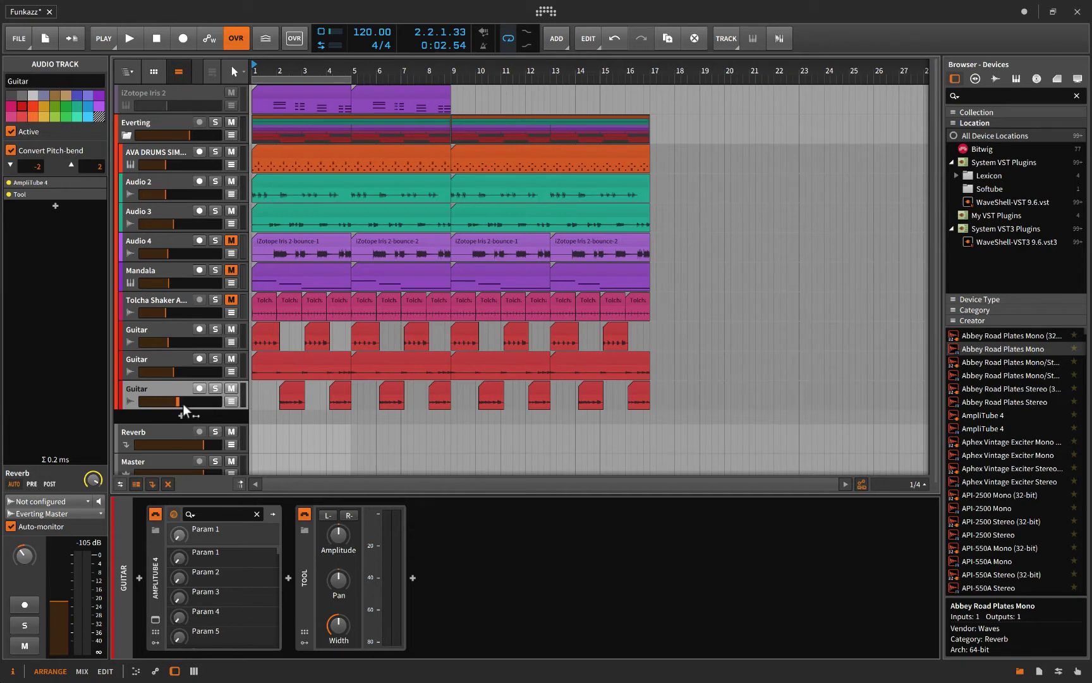
# Step: Show the bottom Guitar's Tool Gain lane and pen-draw a gain curve across bars 2–4
pyautogui.click(301, 573)
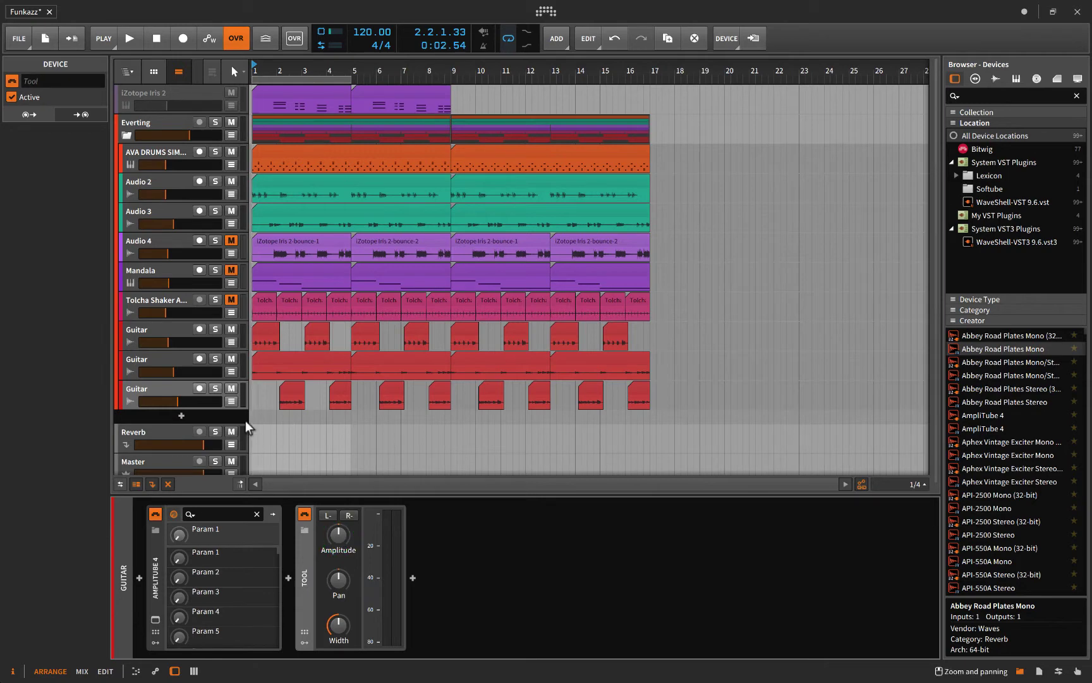
pyautogui.click(231, 401)
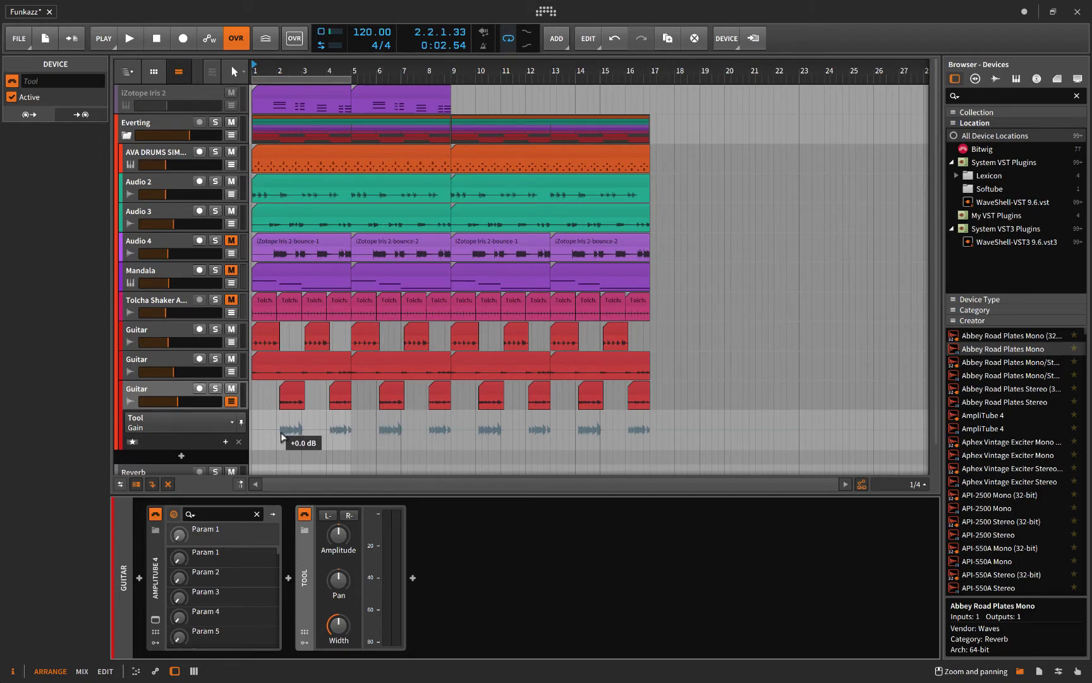
pyautogui.press('2')
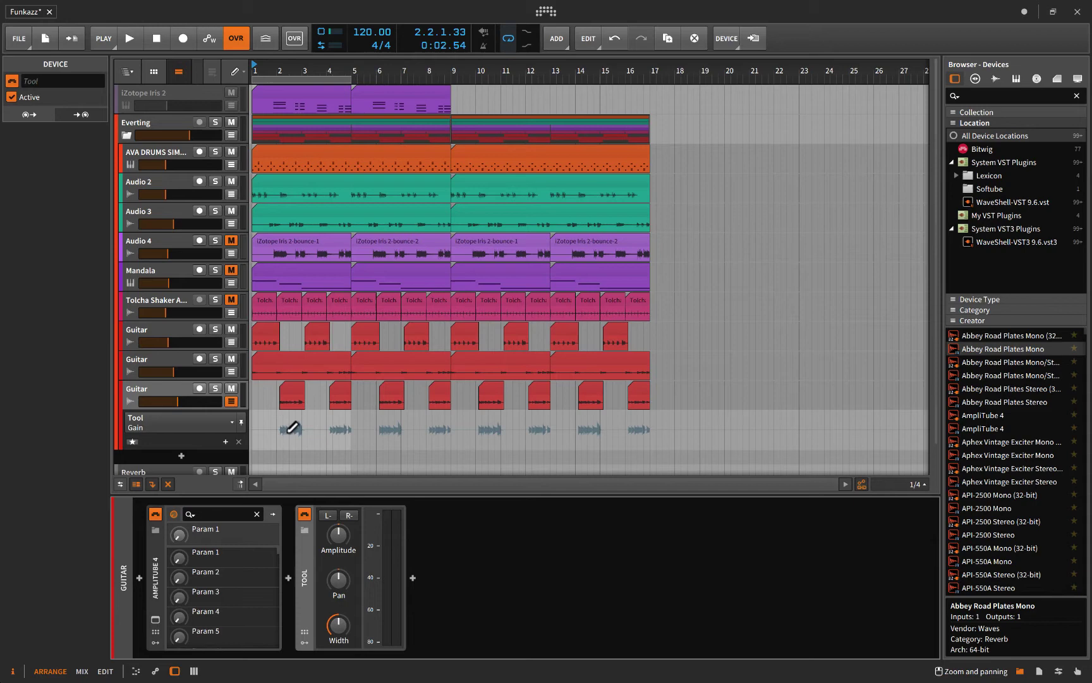
pyautogui.press('1')
pyautogui.click(235, 72)
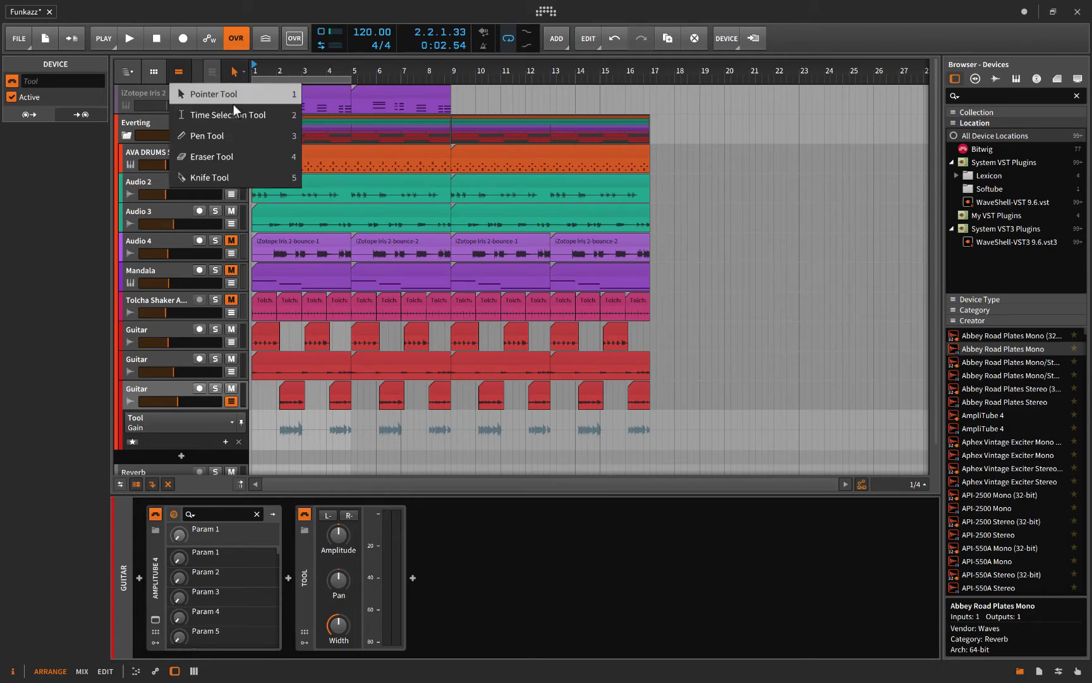
pyautogui.click(229, 131)
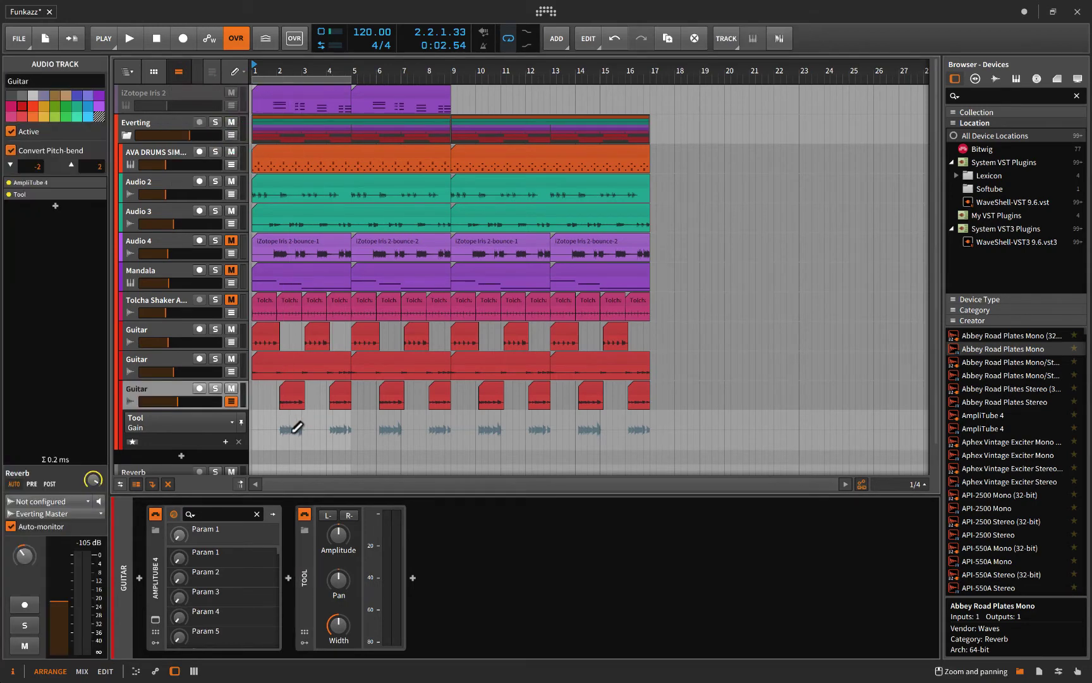
pyautogui.press('1')
pyautogui.moveTo(254, 427)
pyautogui.mouseDown()
pyautogui.moveTo(324, 434)
pyautogui.moveTo(342, 420)
pyautogui.moveTo(352, 434)
pyautogui.mouseUp()
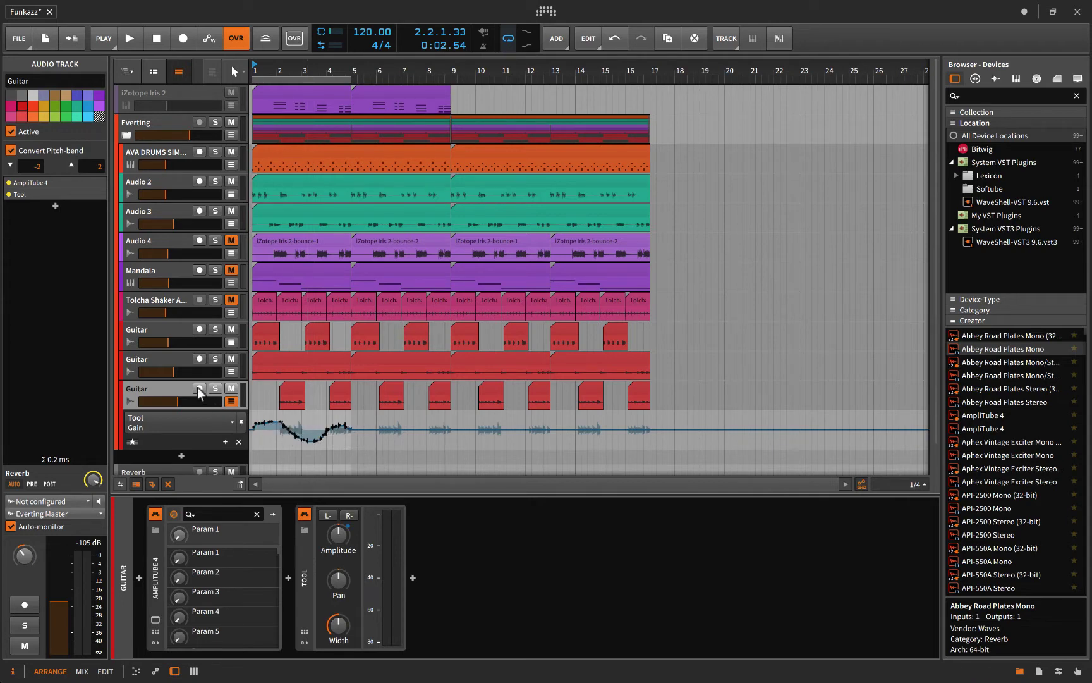
# Step: Hide the bottom Guitar's Tool Gain lane and select the second Guitar track
pyautogui.click(231, 402)
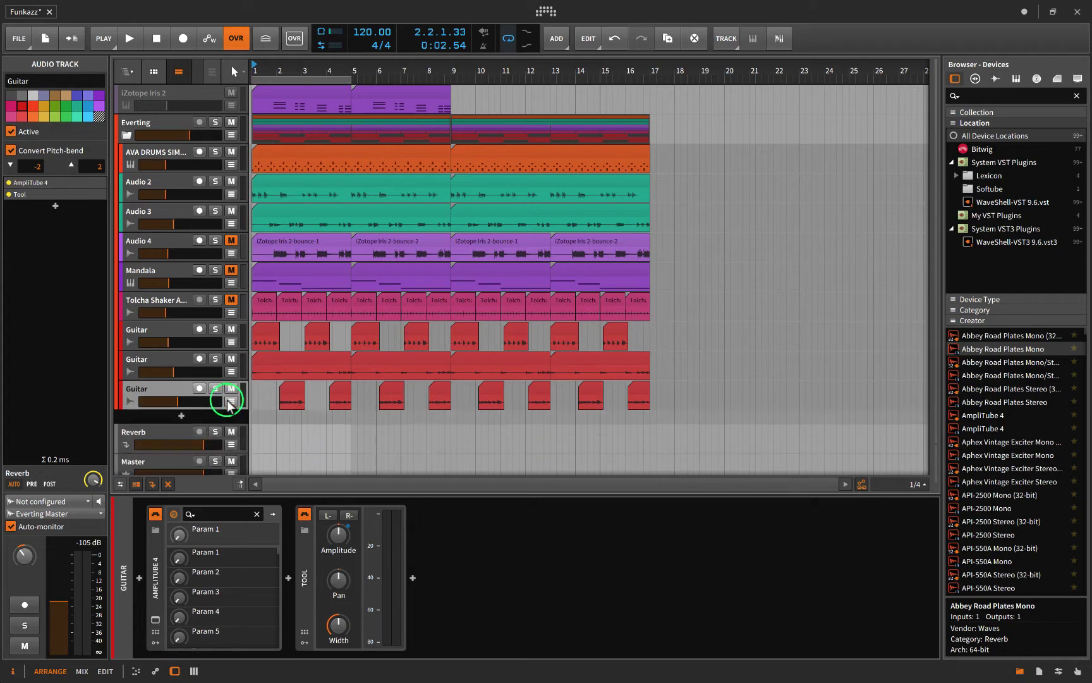
pyautogui.click(299, 571)
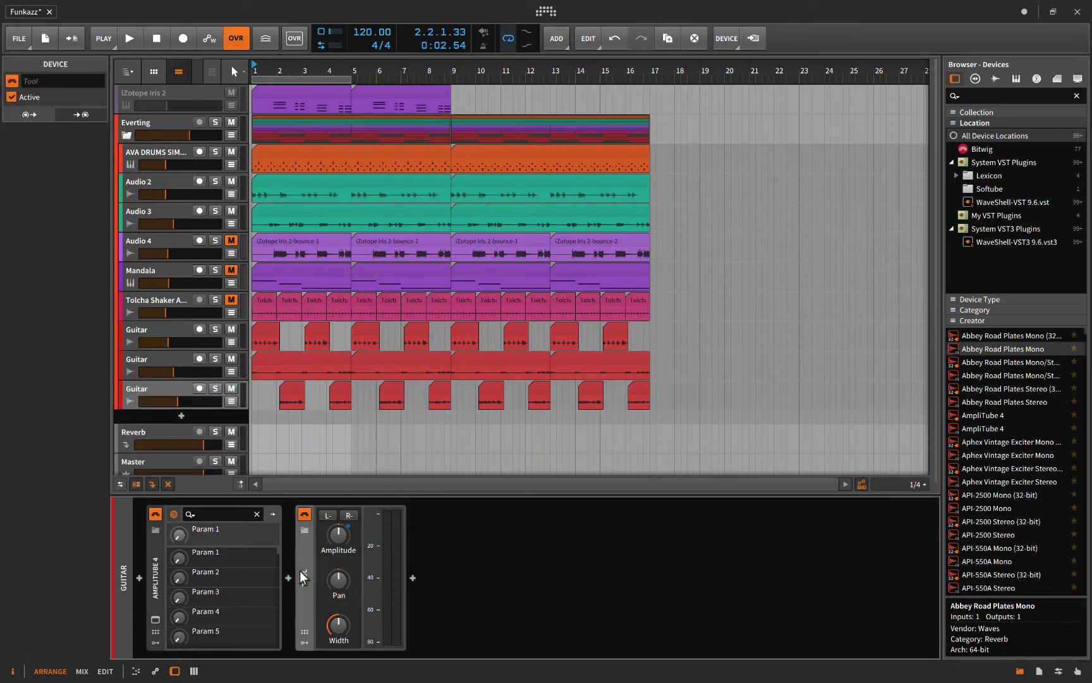
pyautogui.click(184, 363)
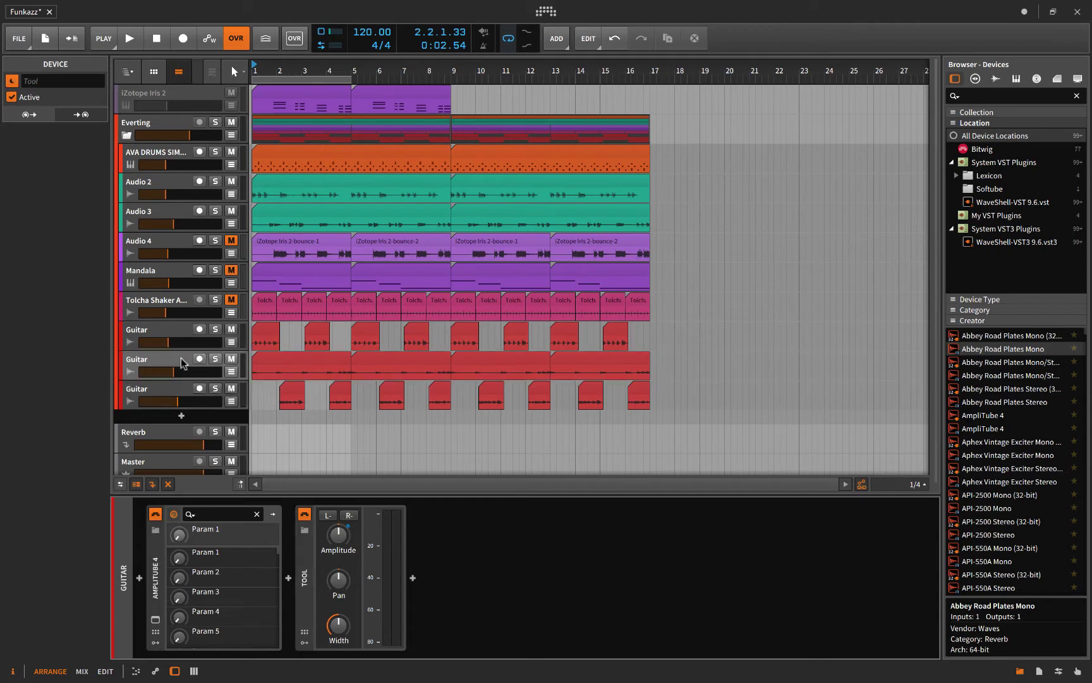
pyautogui.click(182, 363)
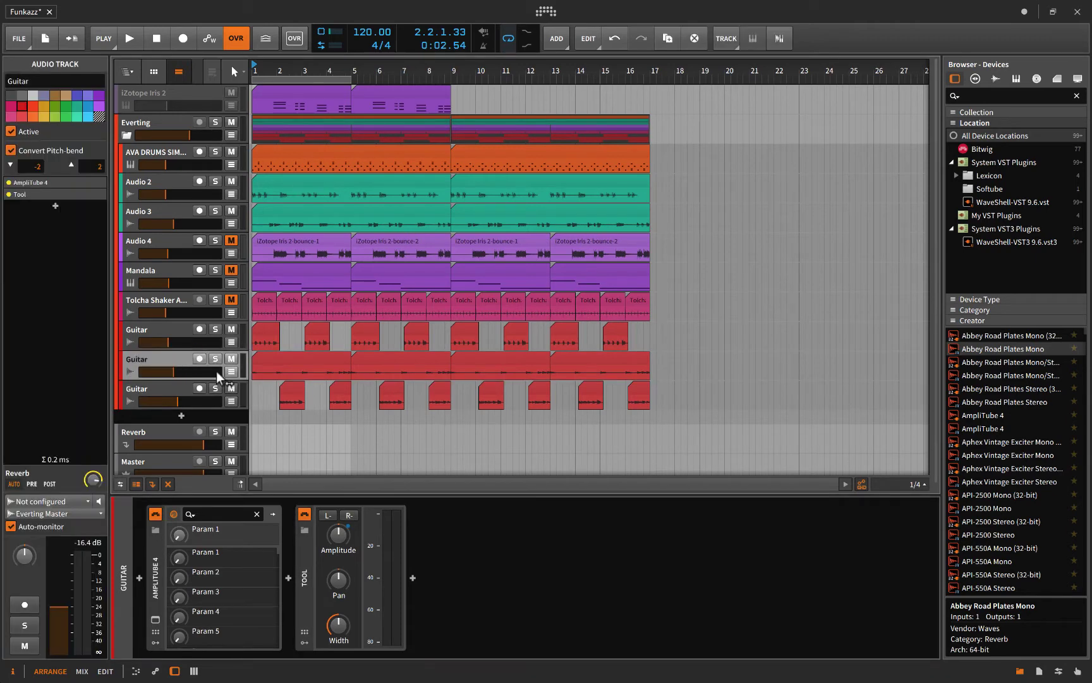
# Step: Open a Tool Gain automation lane on the second Guitar and draw dips into the curve
pyautogui.click(231, 372)
pyautogui.click(222, 388)
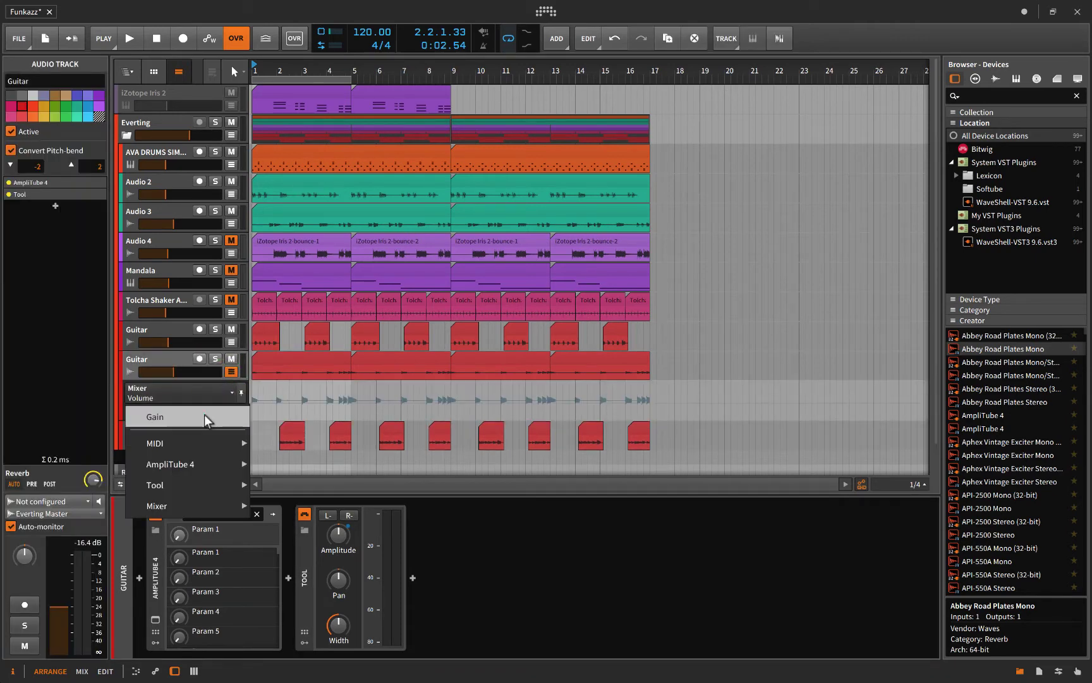
pyautogui.click(204, 414)
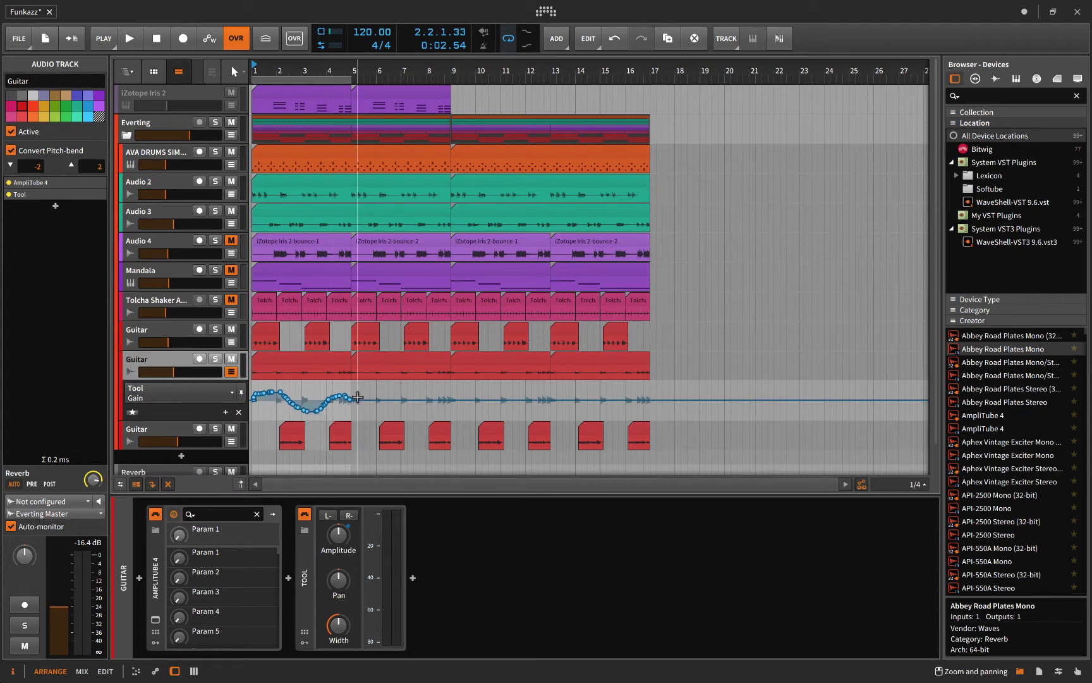
pyautogui.click(306, 586)
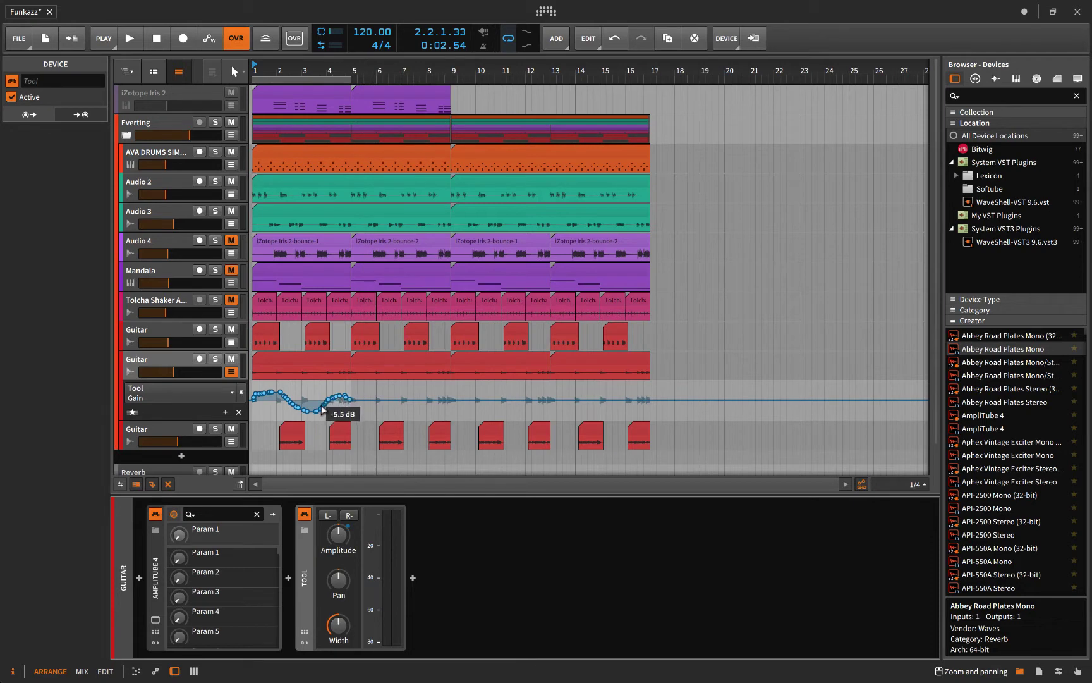
pyautogui.moveTo(295, 406); pyautogui.dragTo(257, 398)
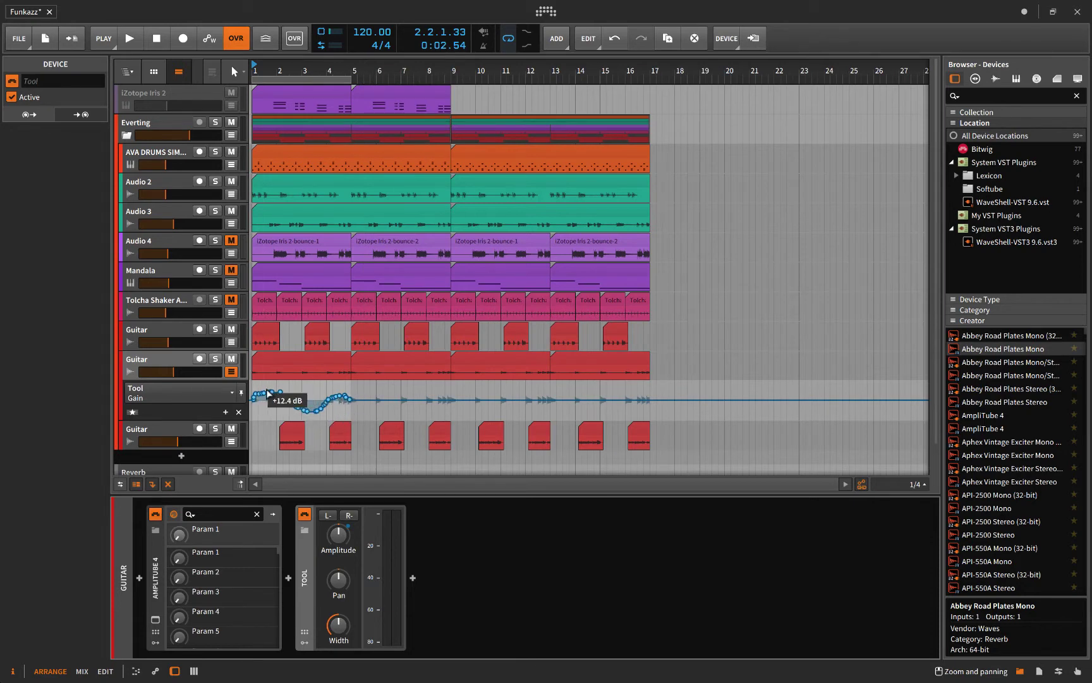
pyautogui.moveTo(268, 393)
pyautogui.mouseDown()
pyautogui.moveTo(310, 410)
pyautogui.moveTo(345, 400)
pyautogui.moveTo(314, 410)
pyautogui.moveTo(256, 395)
pyautogui.mouseUp()
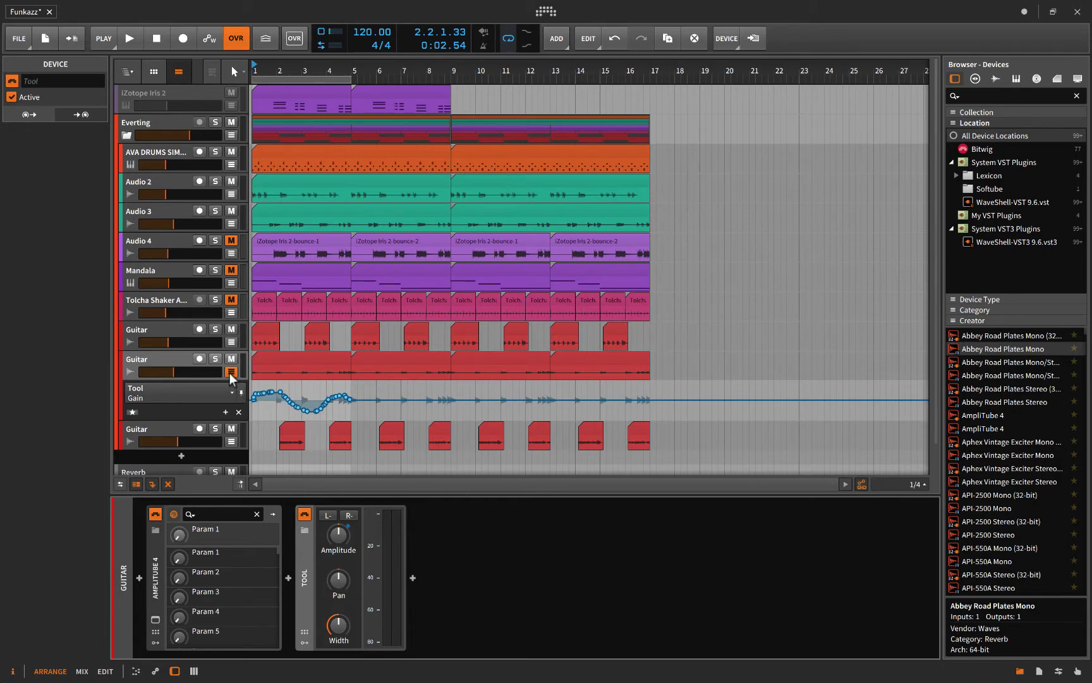
# Step: Freehand-draw a high plateau, dip and rise in the bottom Guitar's Tool Gain lane
pyautogui.click(230, 372)
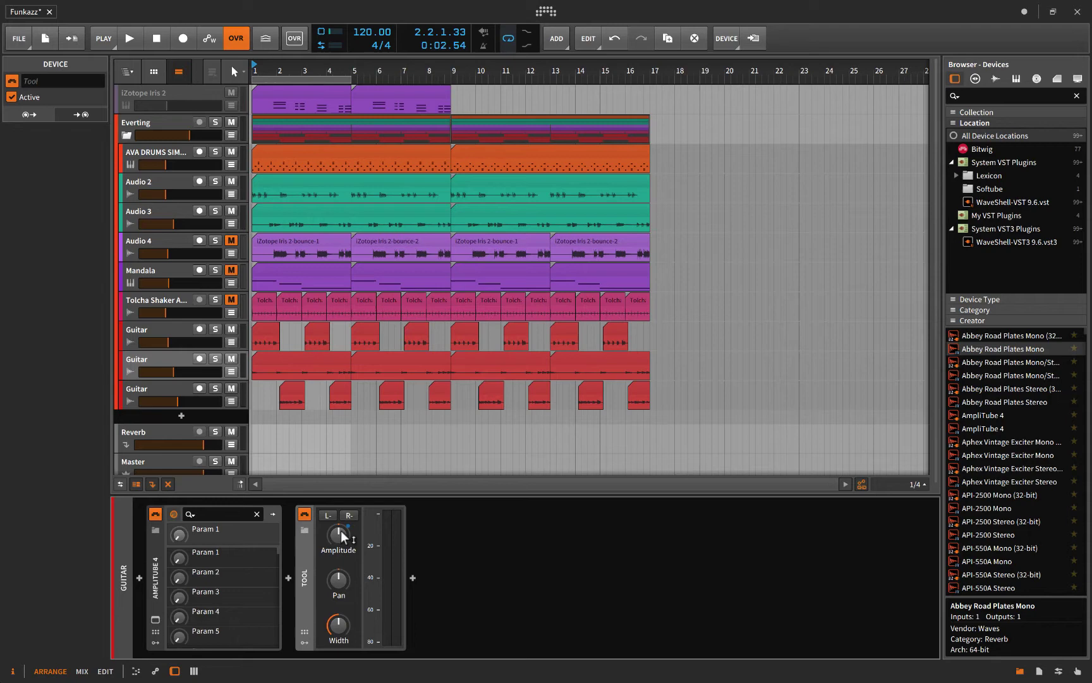
pyautogui.click(231, 402)
pyautogui.press('3')
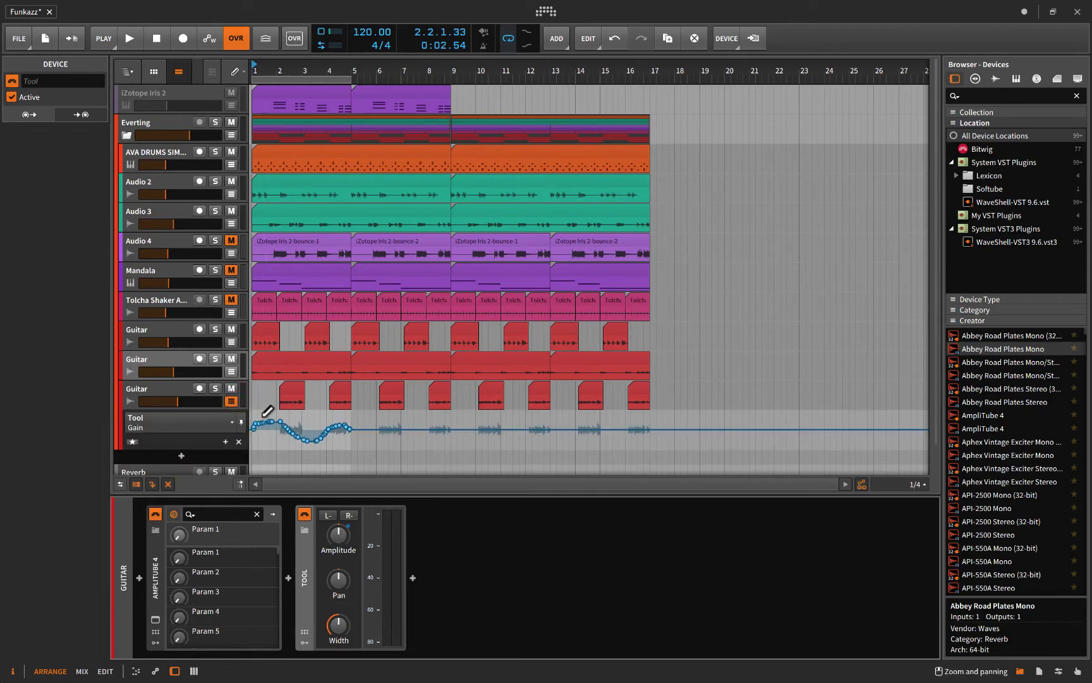
pyautogui.click(262, 416)
pyautogui.moveTo(262, 416)
pyautogui.mouseDown()
pyautogui.moveTo(322, 445)
pyautogui.moveTo(349, 419)
pyautogui.mouseUp()
pyautogui.press('1')
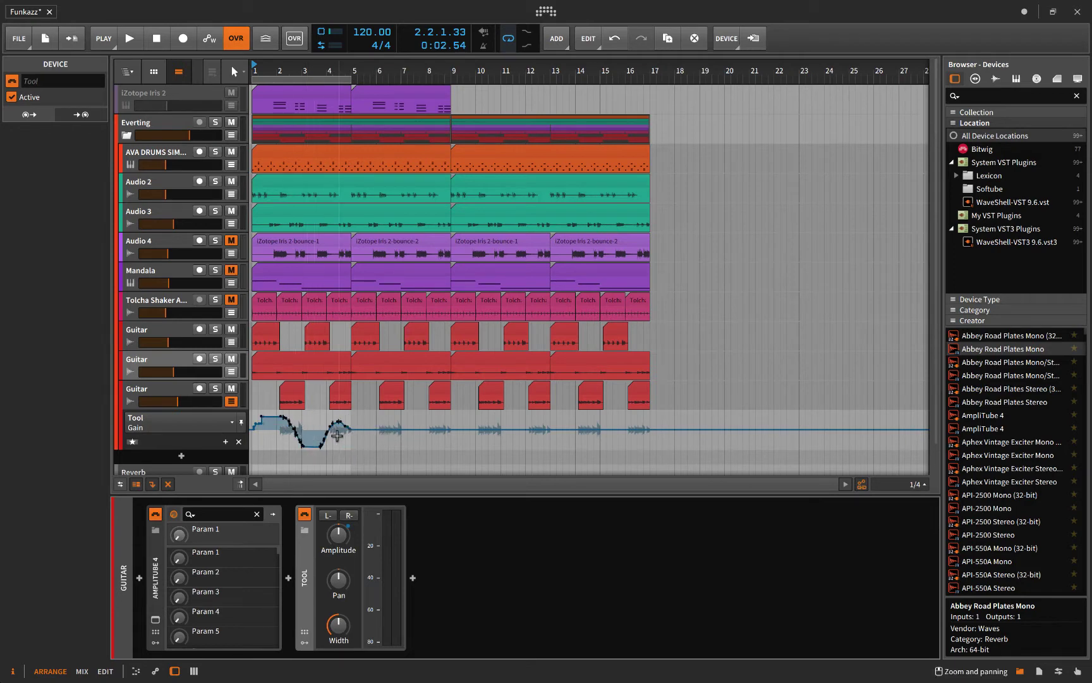
# Step: Copy the Tool device onto the second Guitar track, then delete the duplicate
pyautogui.moveTo(325, 434)
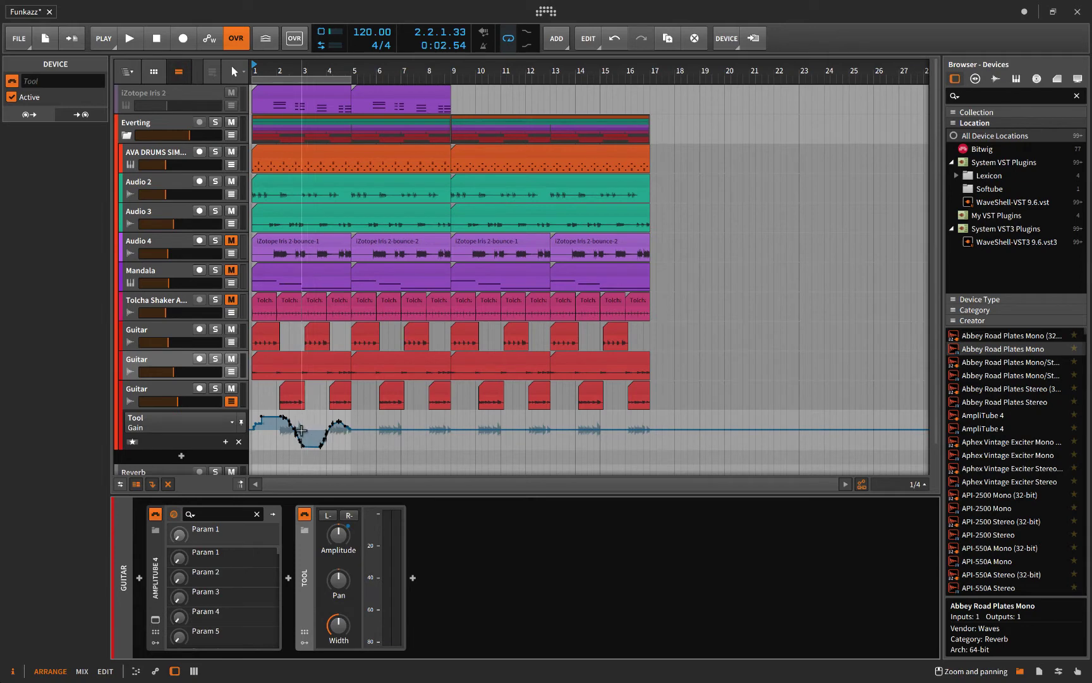
pyautogui.click(304, 578)
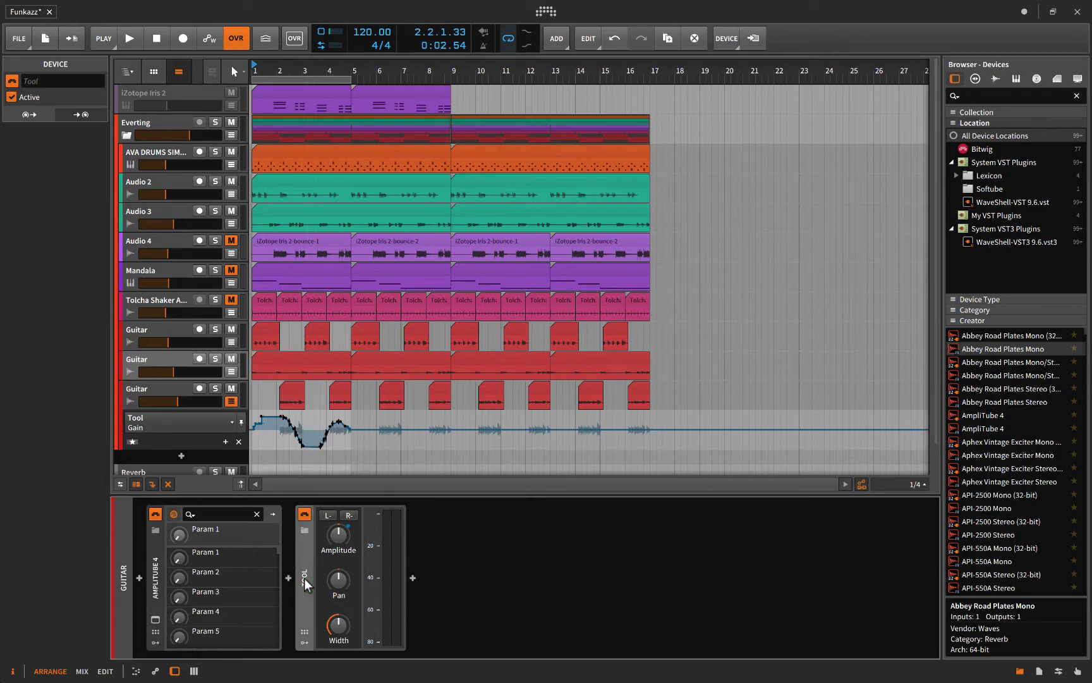
pyautogui.moveTo(306, 580); pyautogui.dragTo(183, 359)
pyautogui.click(183, 363)
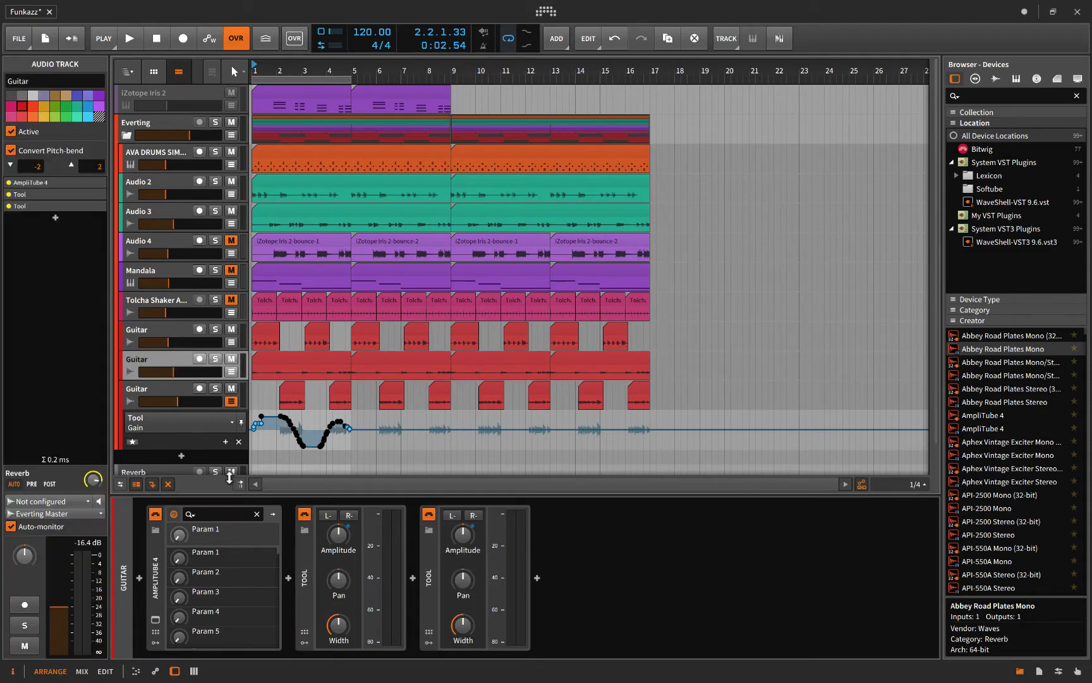
pyautogui.click(297, 574)
pyautogui.press('Delete')
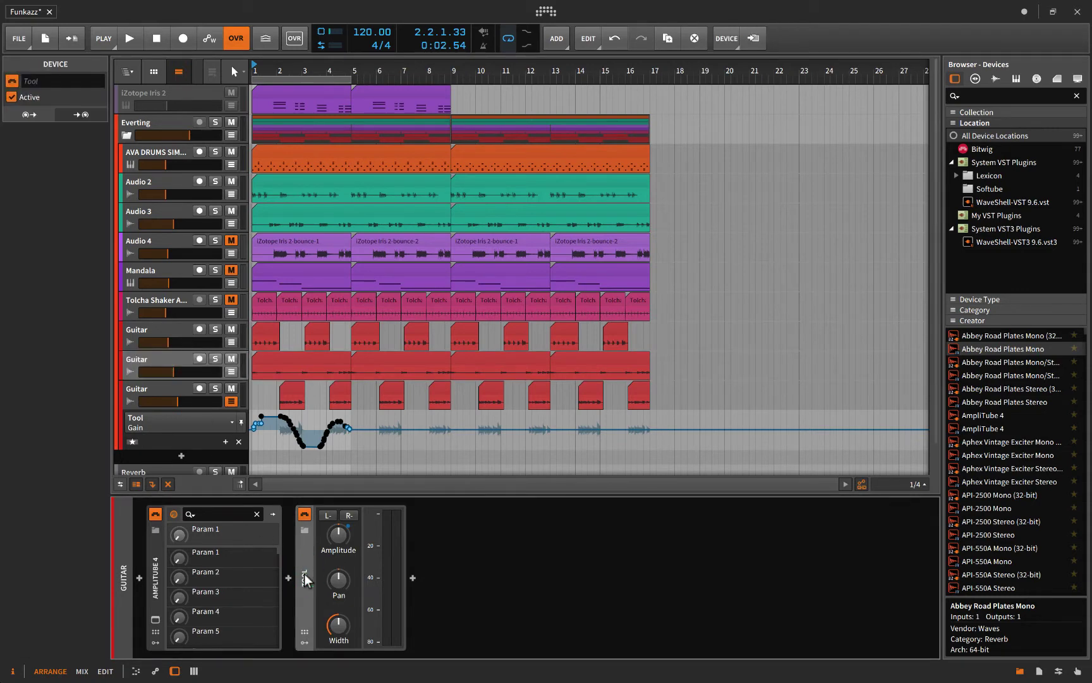
# Step: Set the second Guitar's automation lane to the Tool device's Gain
pyautogui.click(230, 372)
pyautogui.click(200, 387)
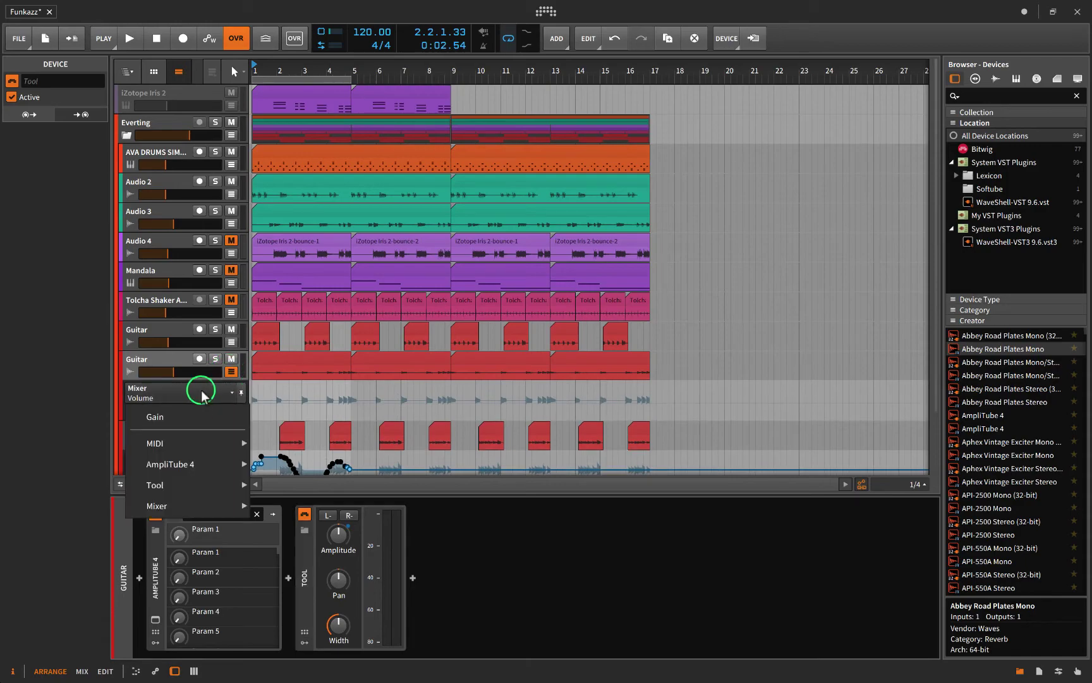
pyautogui.click(195, 410)
pyautogui.click(199, 414)
pyautogui.scroll(-2, 308, 431)
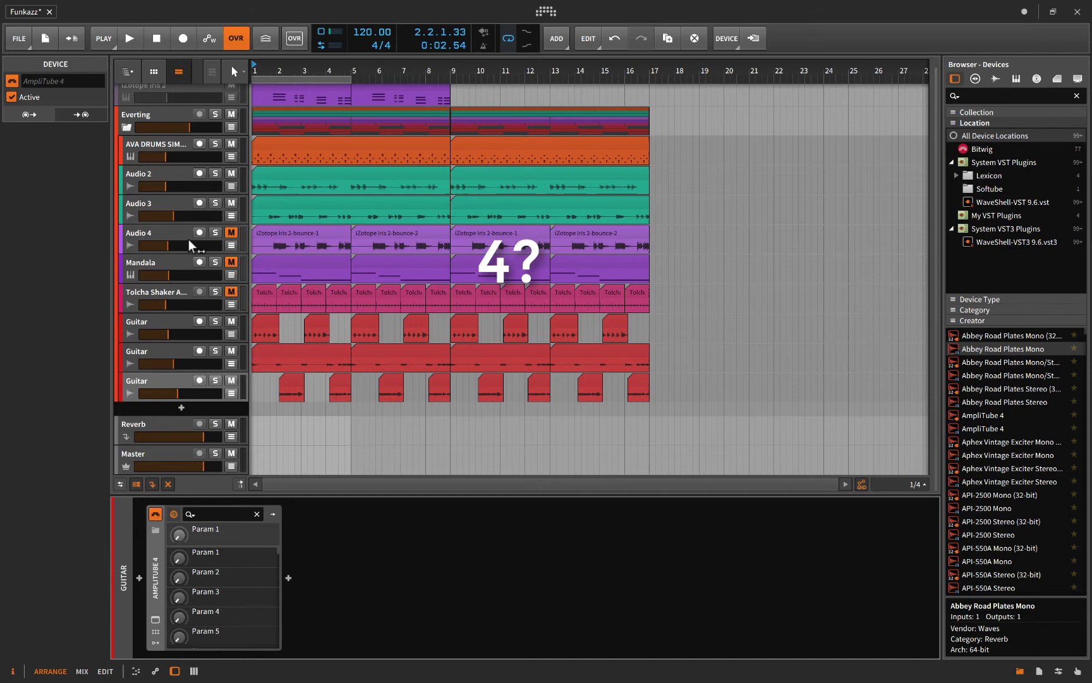
# Step: Compare Audio 2 in solo and raise its volume to about -2.6 dB
pyautogui.click(215, 173)
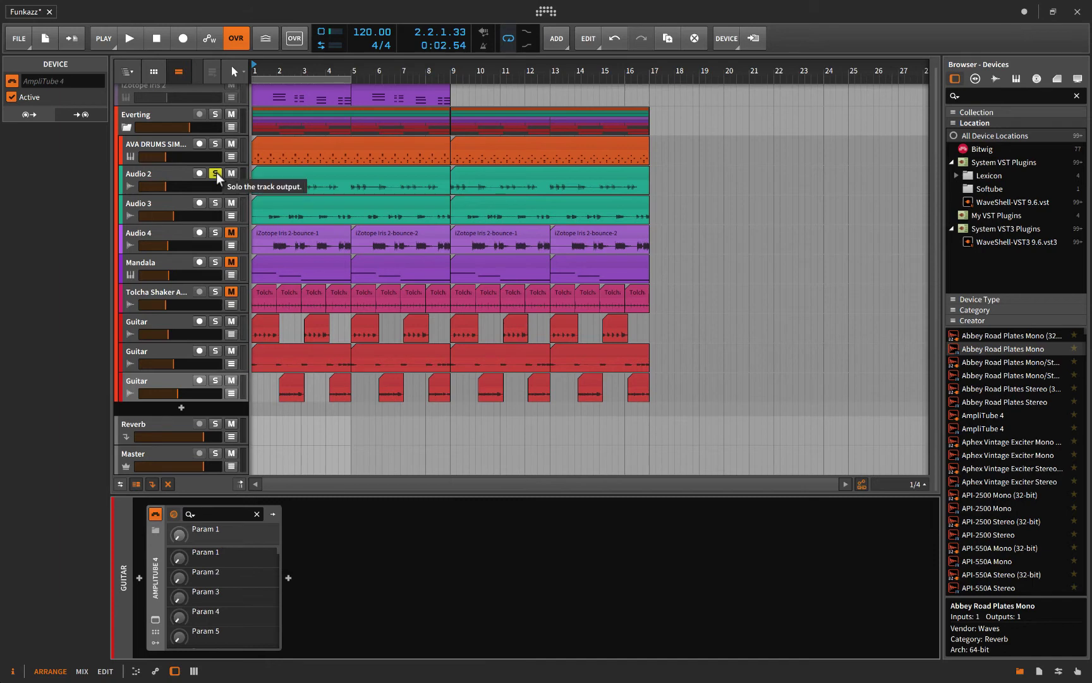
pyautogui.click(215, 350)
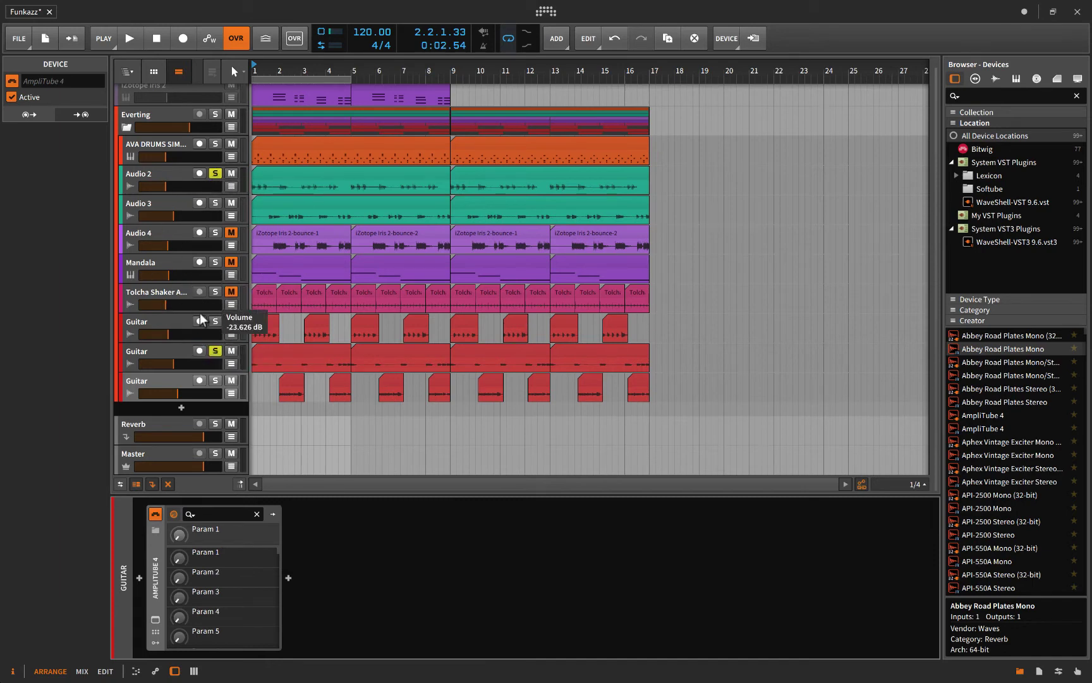
pyautogui.click(215, 173)
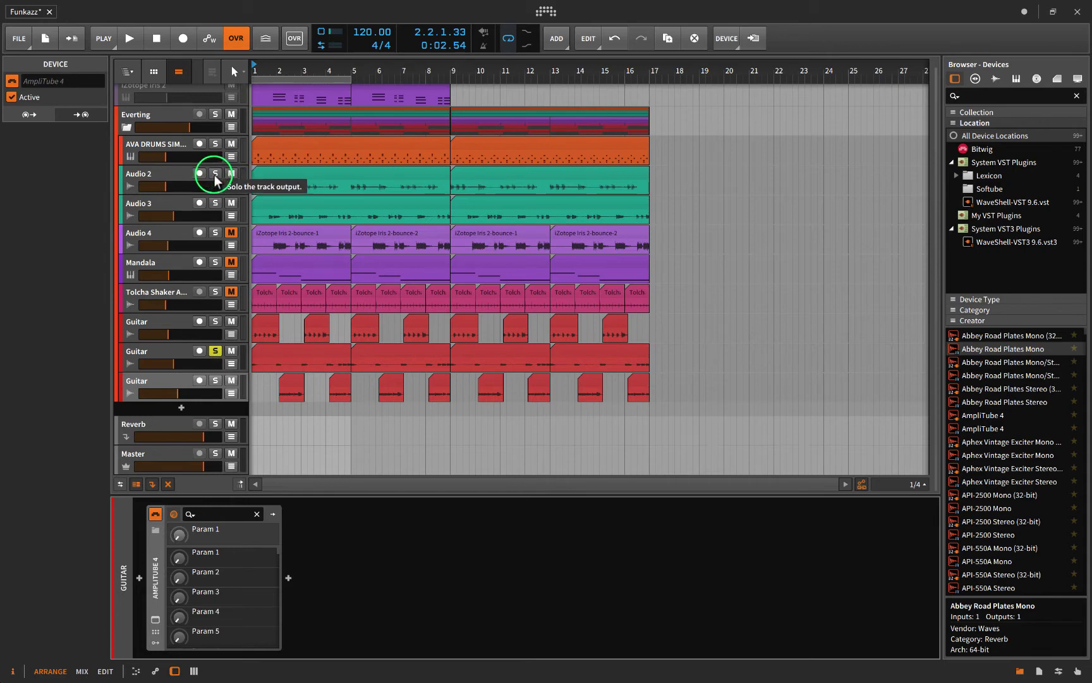
pyautogui.click(215, 350)
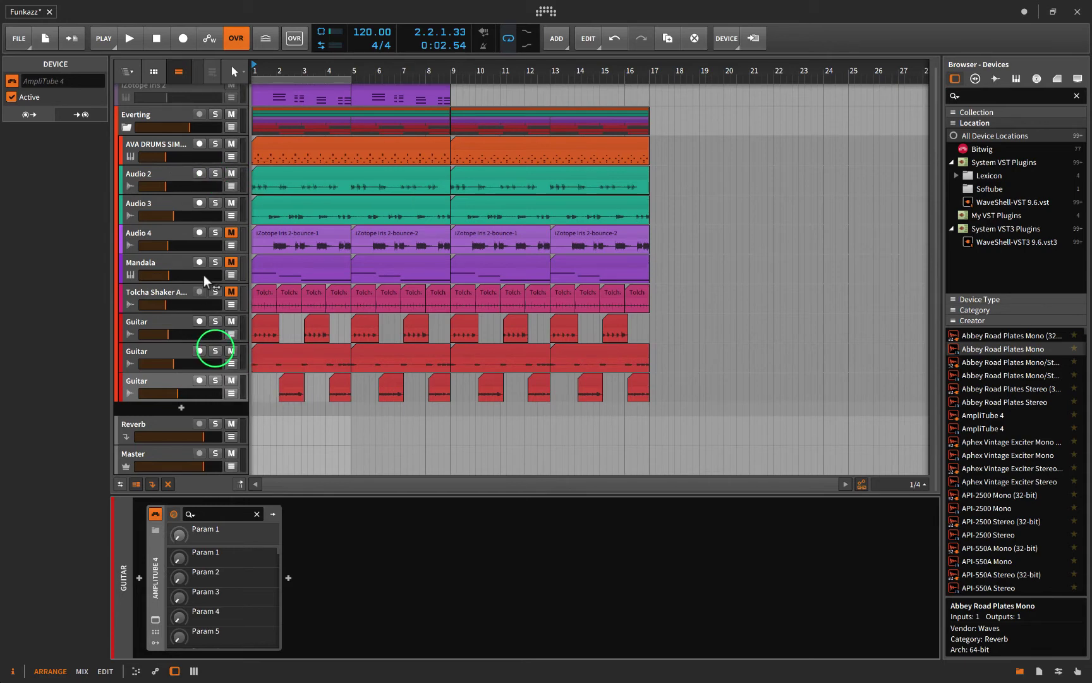
pyautogui.click(215, 173)
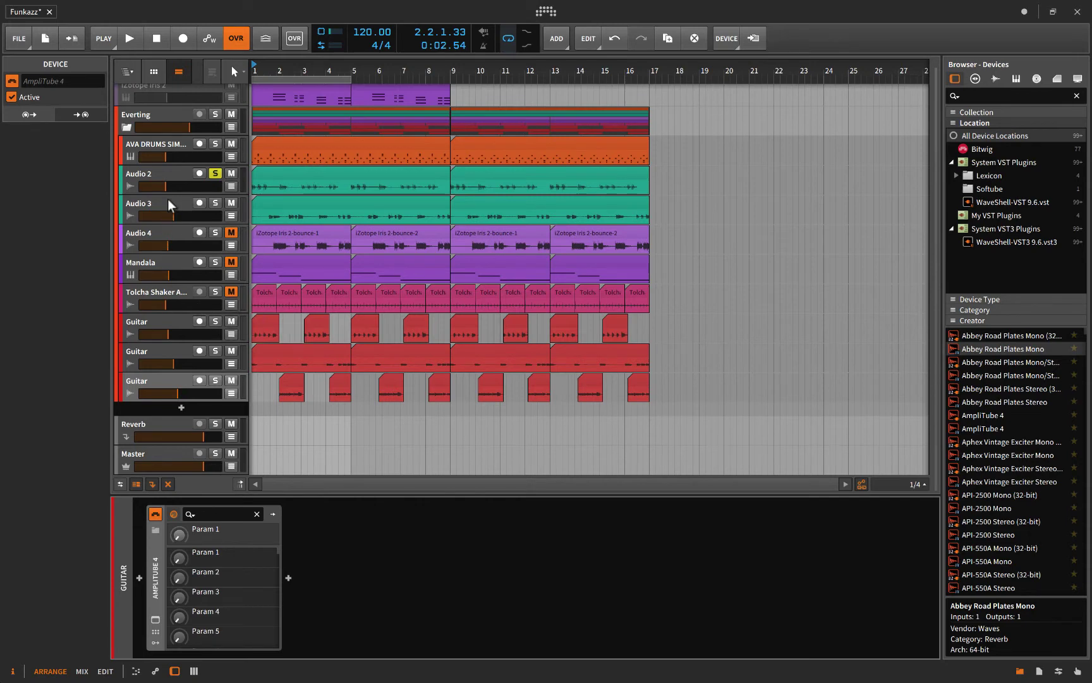
pyautogui.moveTo(164, 185); pyautogui.dragTo(198, 186)
pyautogui.click(215, 174)
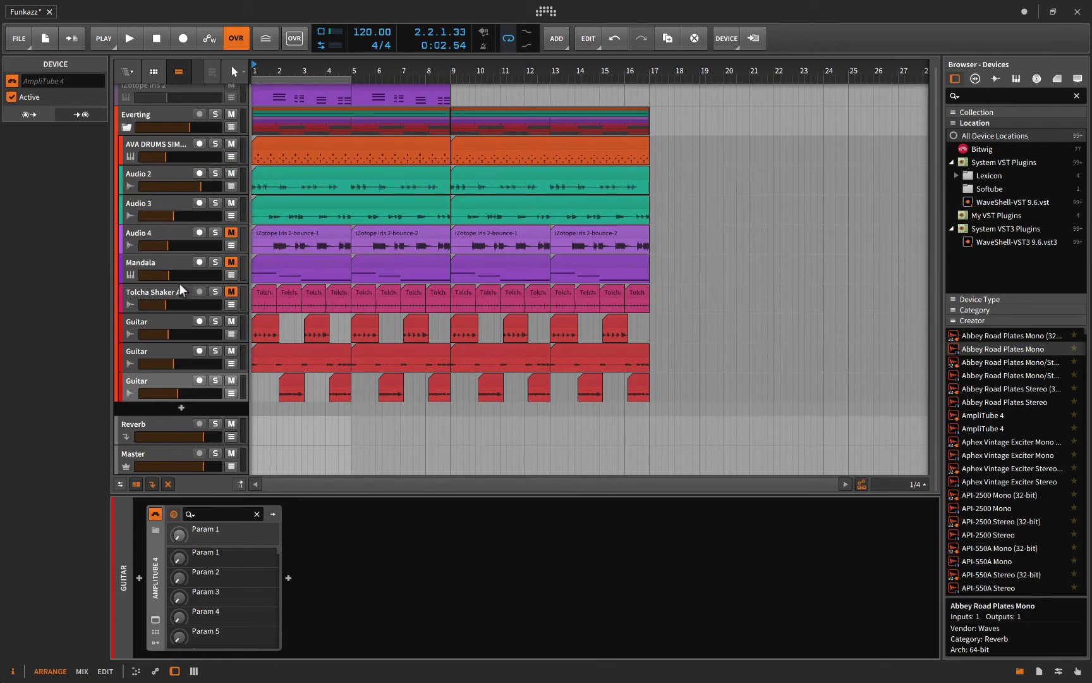
# Step: Compare the second Guitar soloed with and without Audio 2, ending on Guitar alone
pyautogui.click(215, 351)
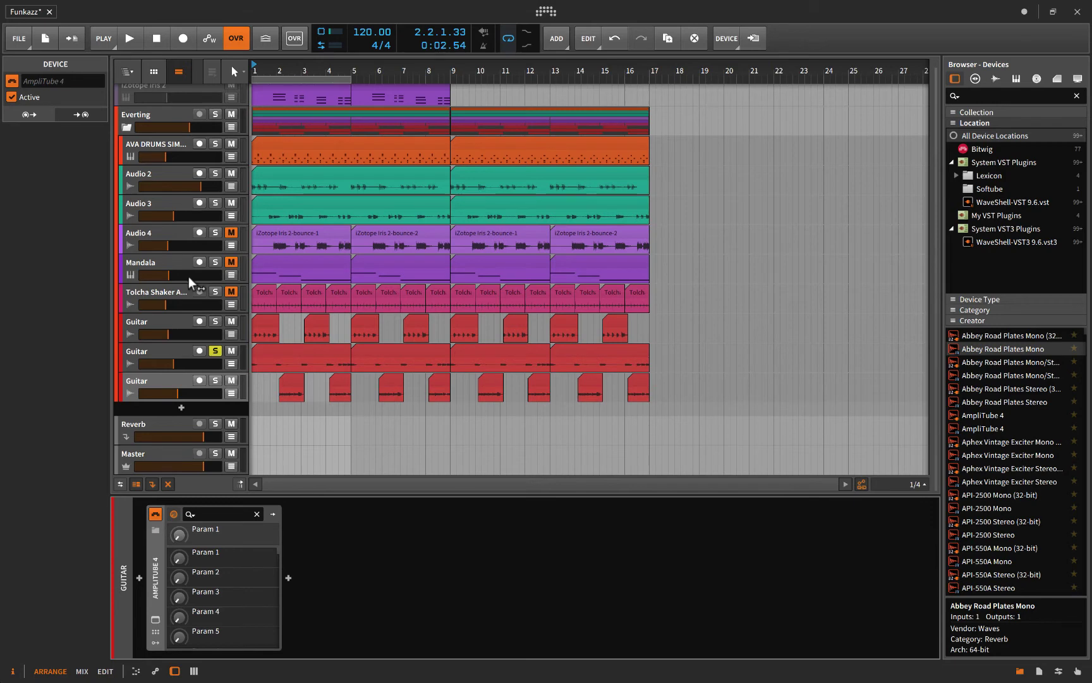
pyautogui.click(215, 172)
pyautogui.click(215, 350)
pyautogui.click(215, 351)
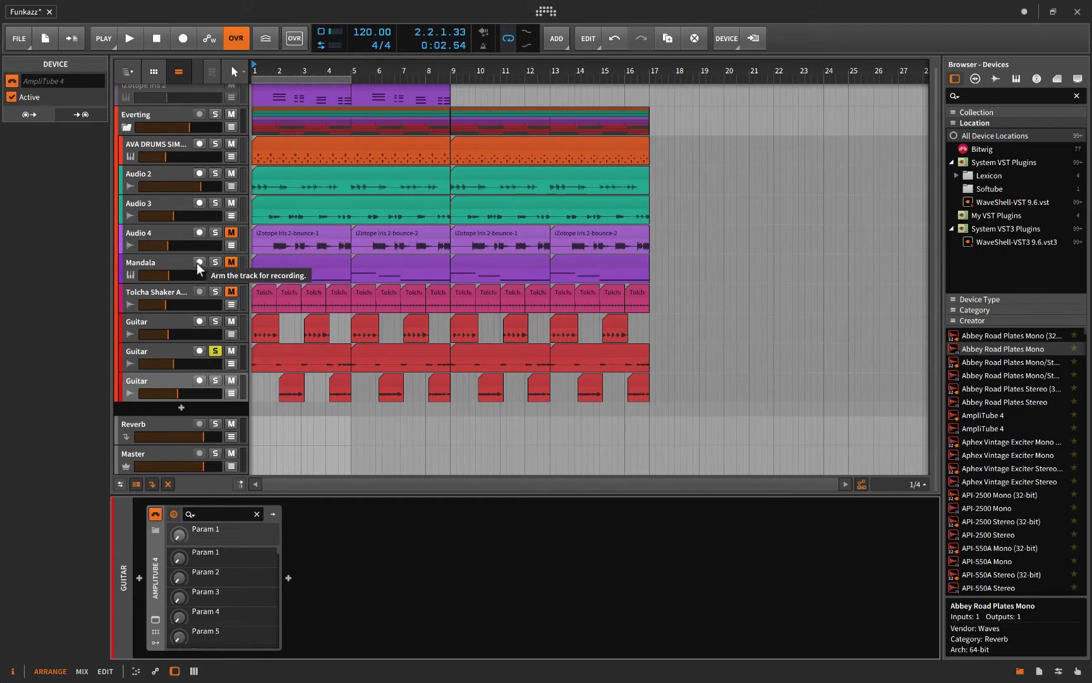
# Step: Solo shaker, Mandala, Audio 4, Audio 3 and Audio 2, then clear and solo both Guitars
pyautogui.click(215, 291)
pyautogui.click(215, 261)
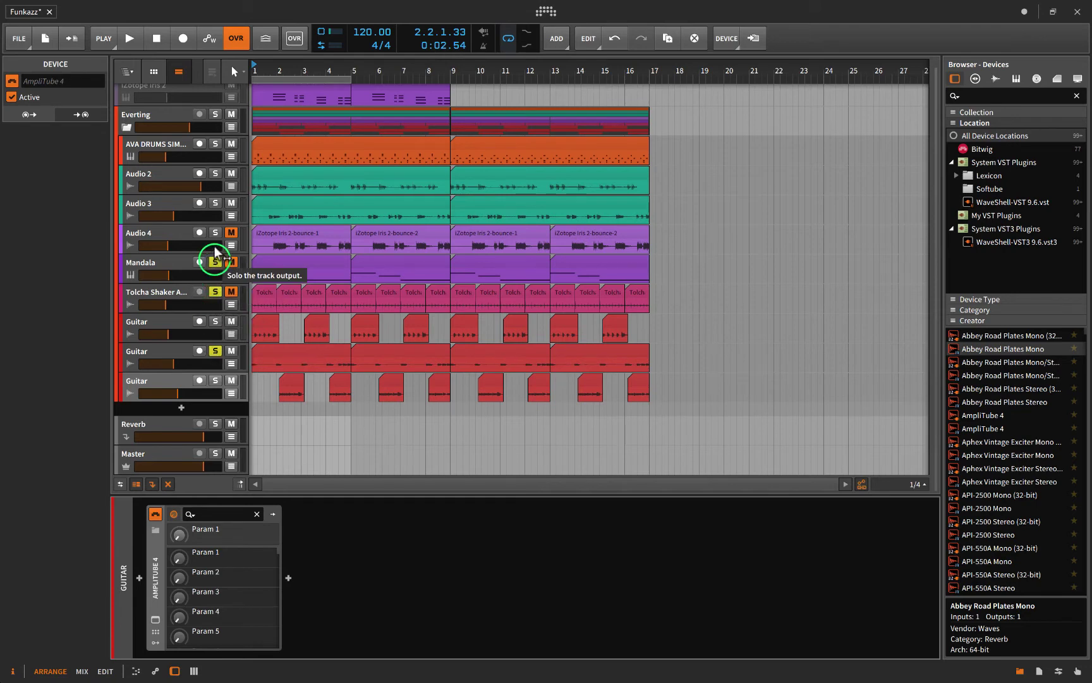
pyautogui.click(215, 232)
pyautogui.click(215, 203)
pyautogui.click(215, 173)
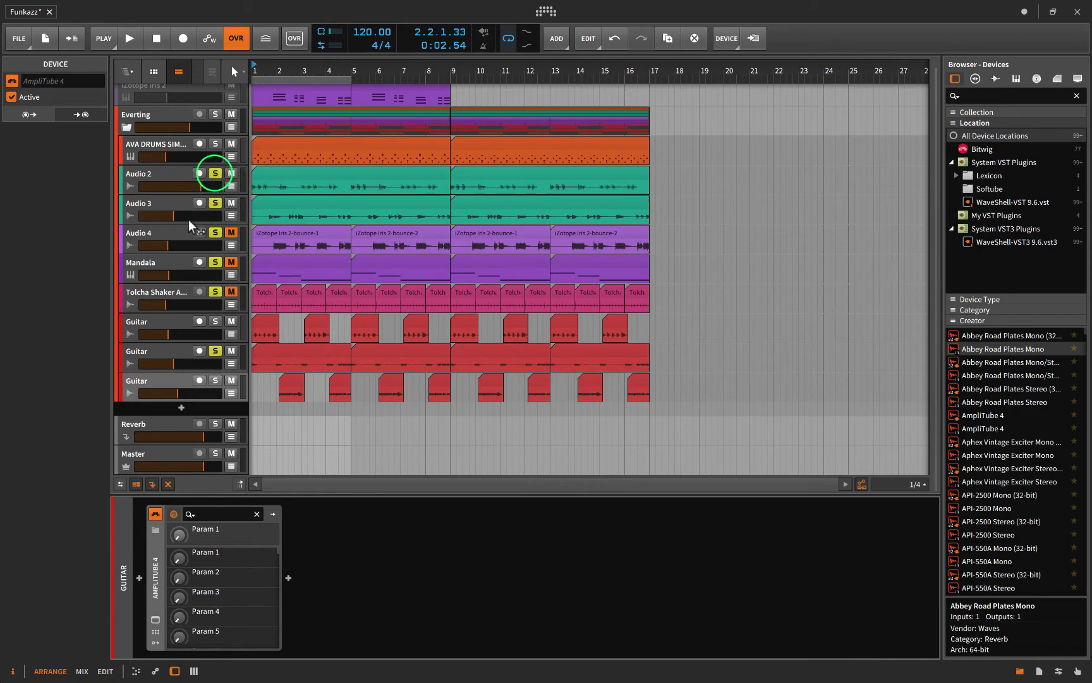
pyautogui.click(215, 350)
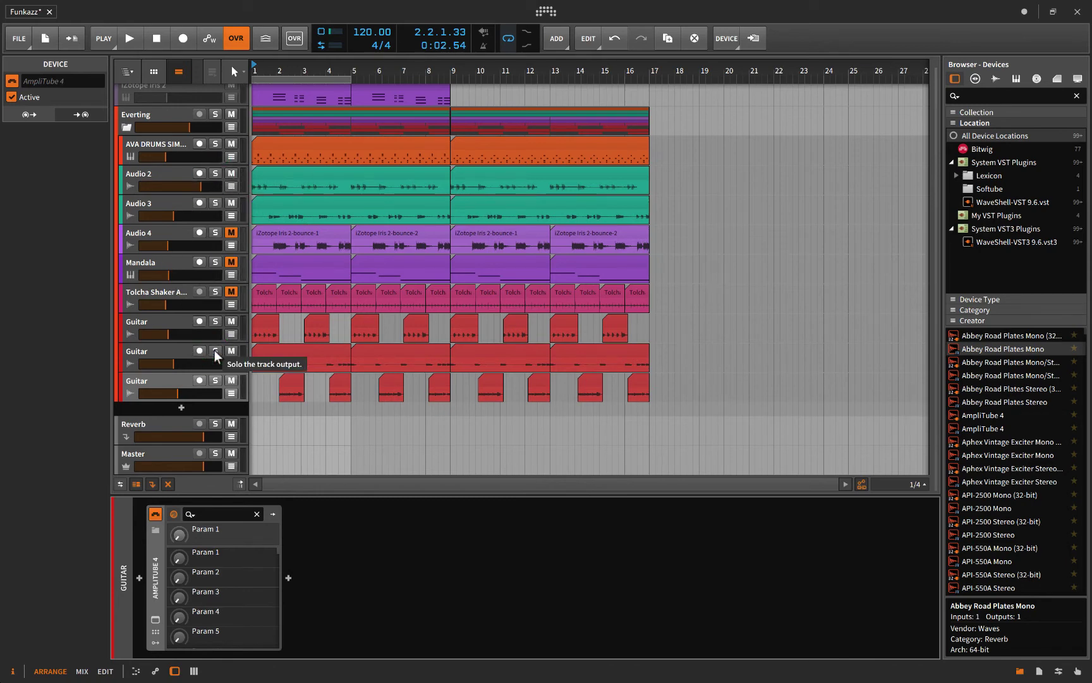
pyautogui.click(215, 352)
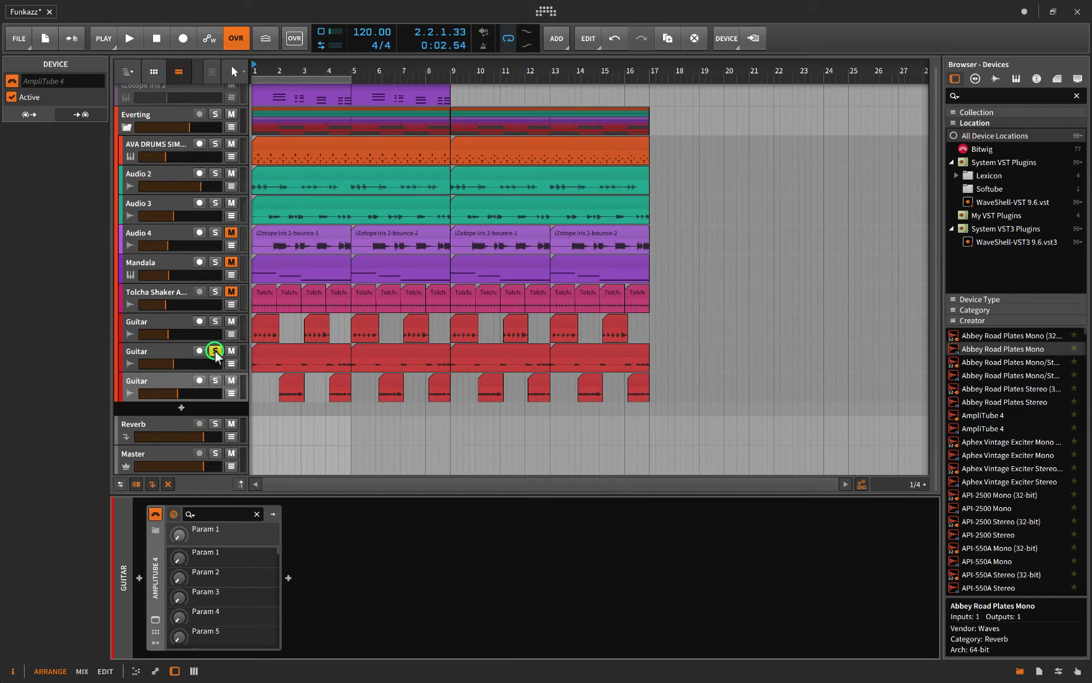
pyautogui.click(215, 321)
# Step: Group Audio 2 and Audio 3 into Group 2 with Ctrl+G and fold the group
pyautogui.click(215, 261)
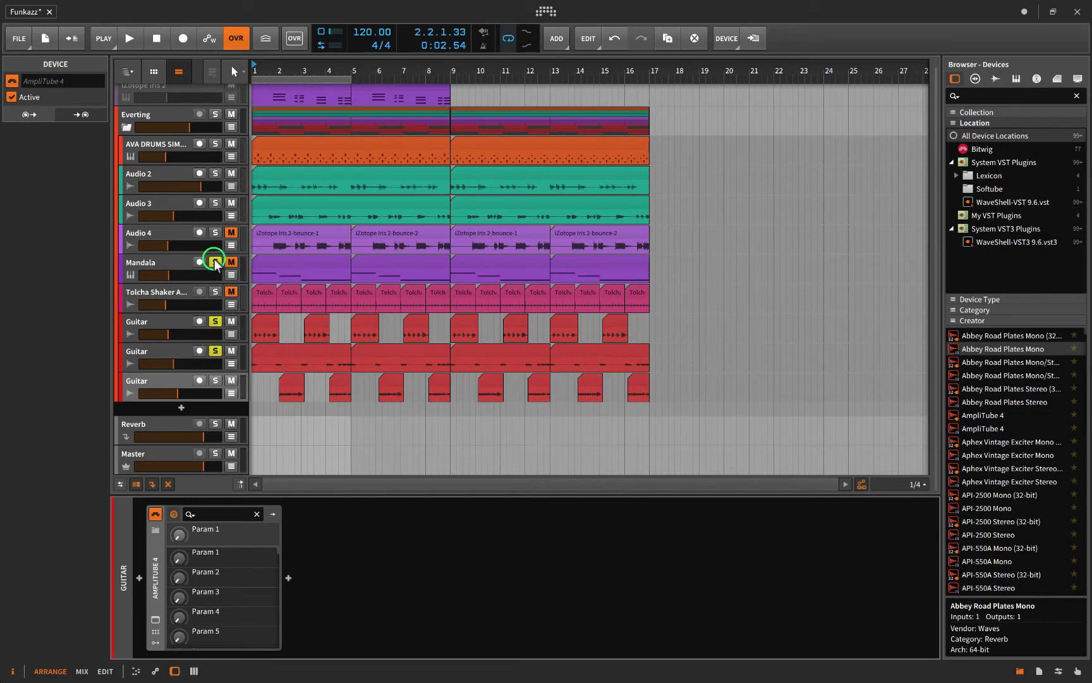
pyautogui.click(215, 146)
pyautogui.click(150, 208)
pyautogui.keyDown('shift'); pyautogui.click(155, 182); pyautogui.keyUp('shift')
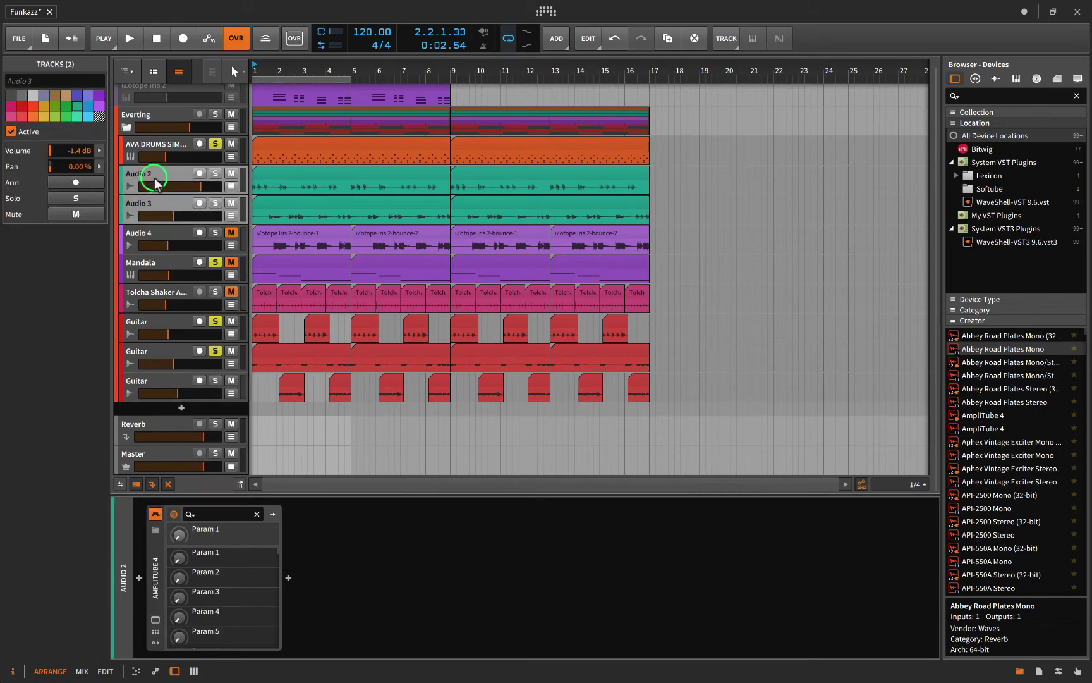
pyautogui.hotkey('ctrl', 'g')
pyautogui.click(219, 202)
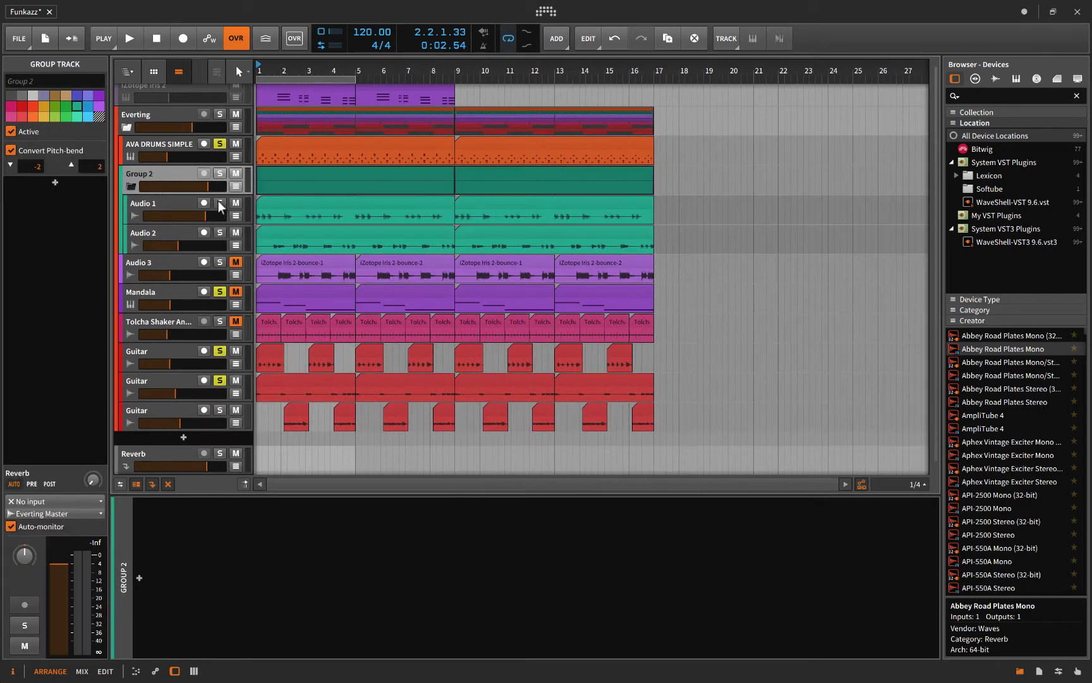
pyautogui.click(133, 188)
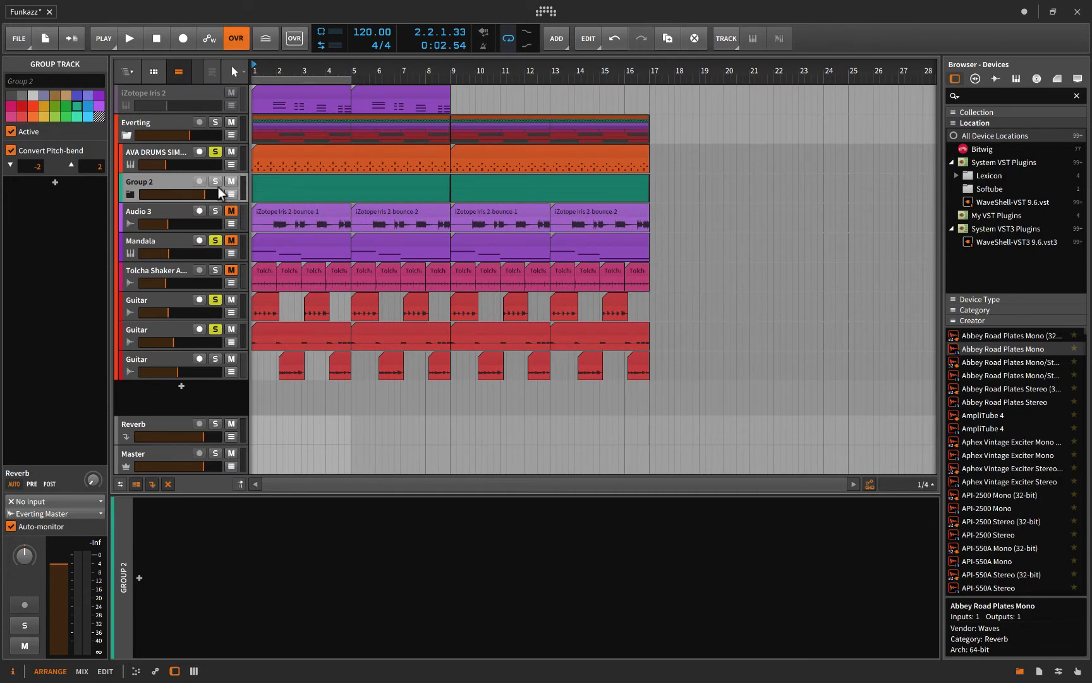
pyautogui.click(130, 193)
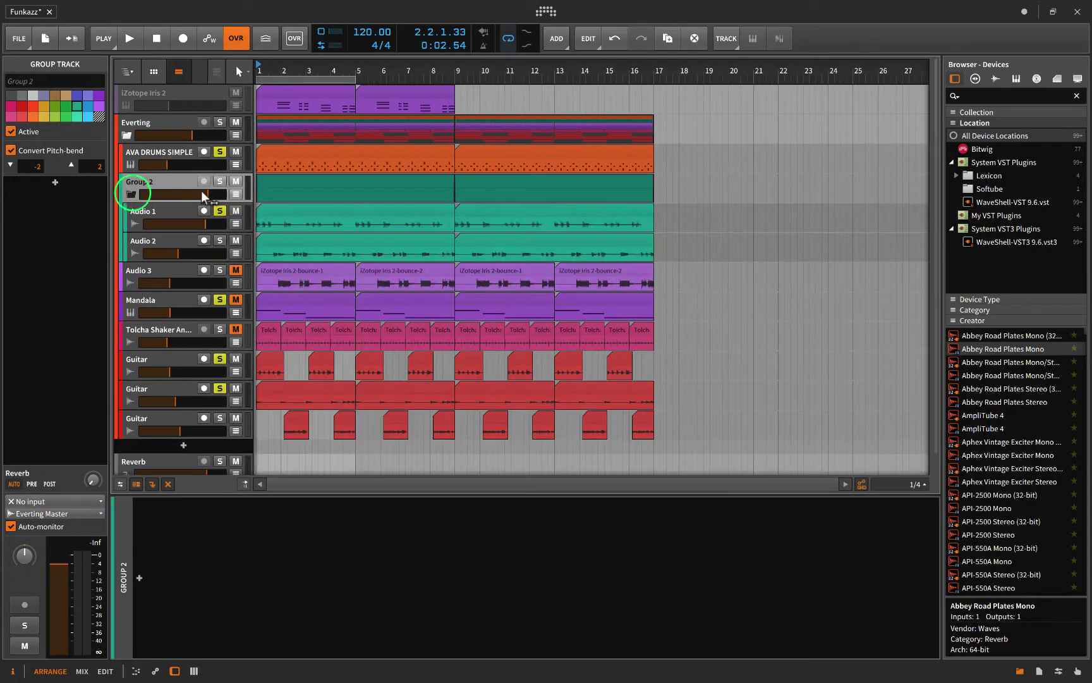
pyautogui.click(129, 191)
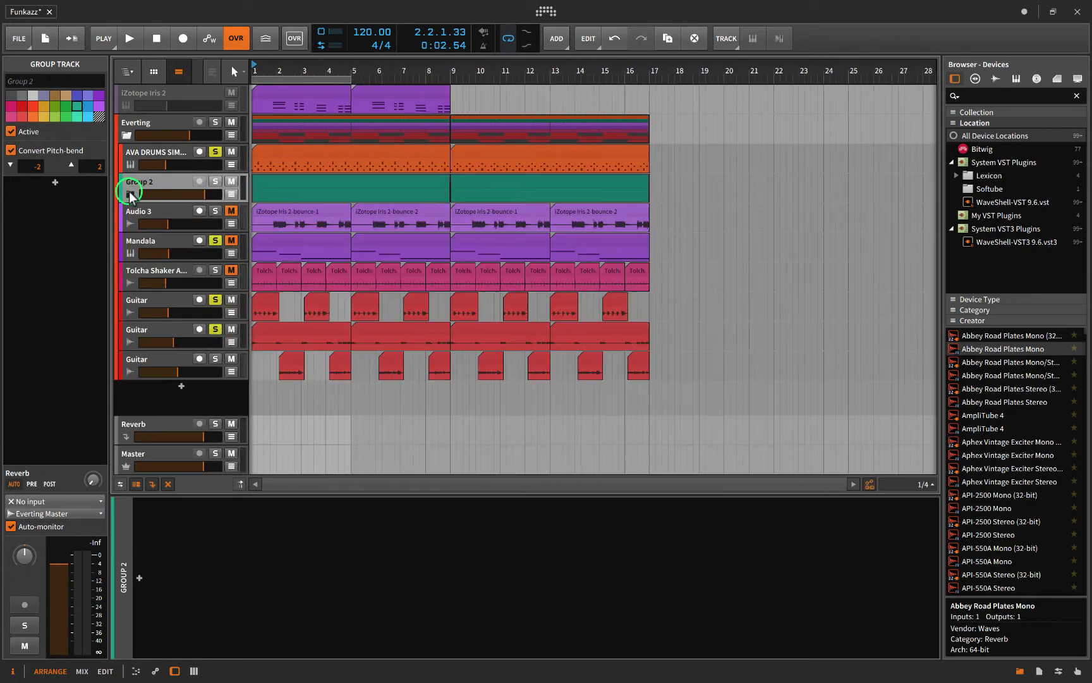
# Step: Turn off solo on AVA DRUMS, Mandala, both Guitars and Audio 1, then collapse Group 2
pyautogui.click(212, 163)
pyautogui.click(215, 151)
pyautogui.click(215, 240)
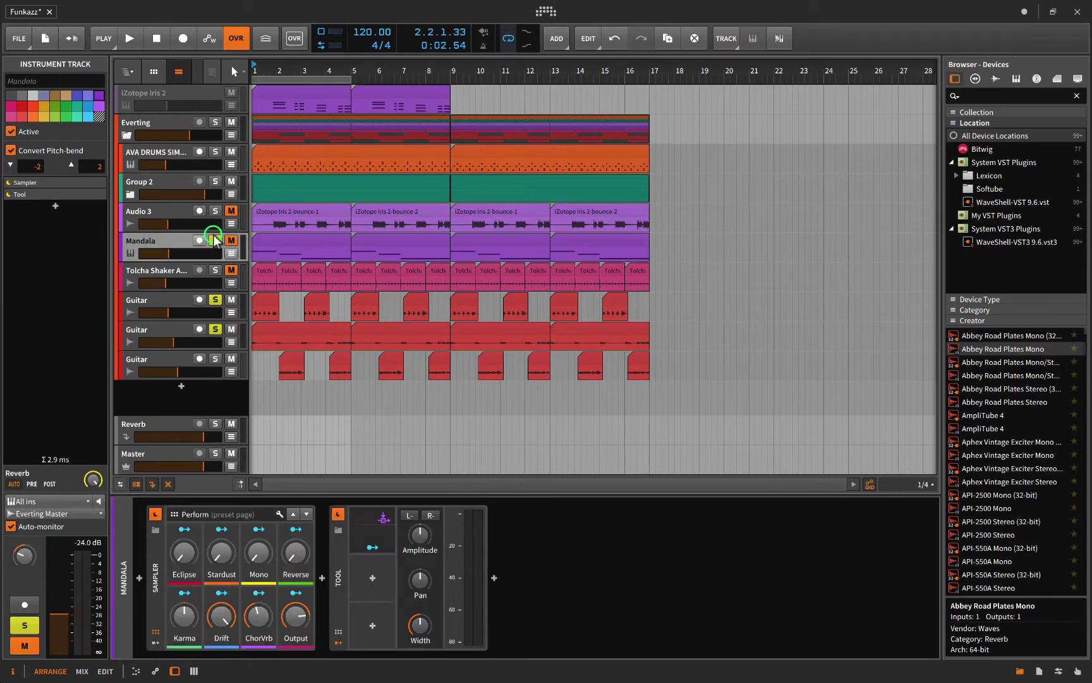
pyautogui.click(215, 299)
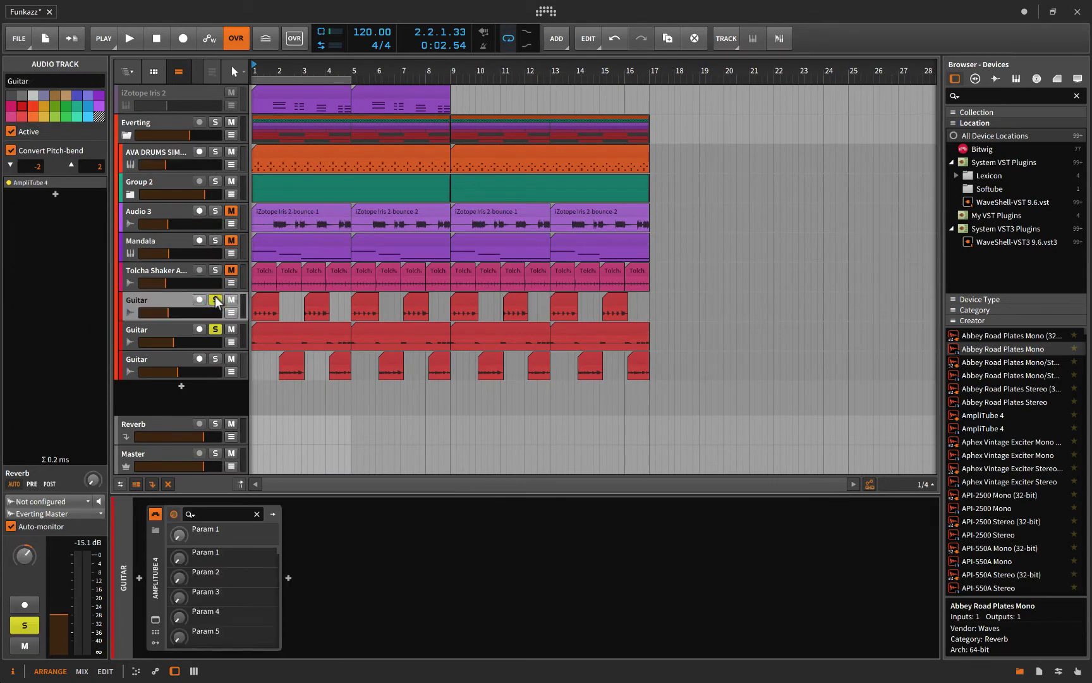
pyautogui.click(215, 329)
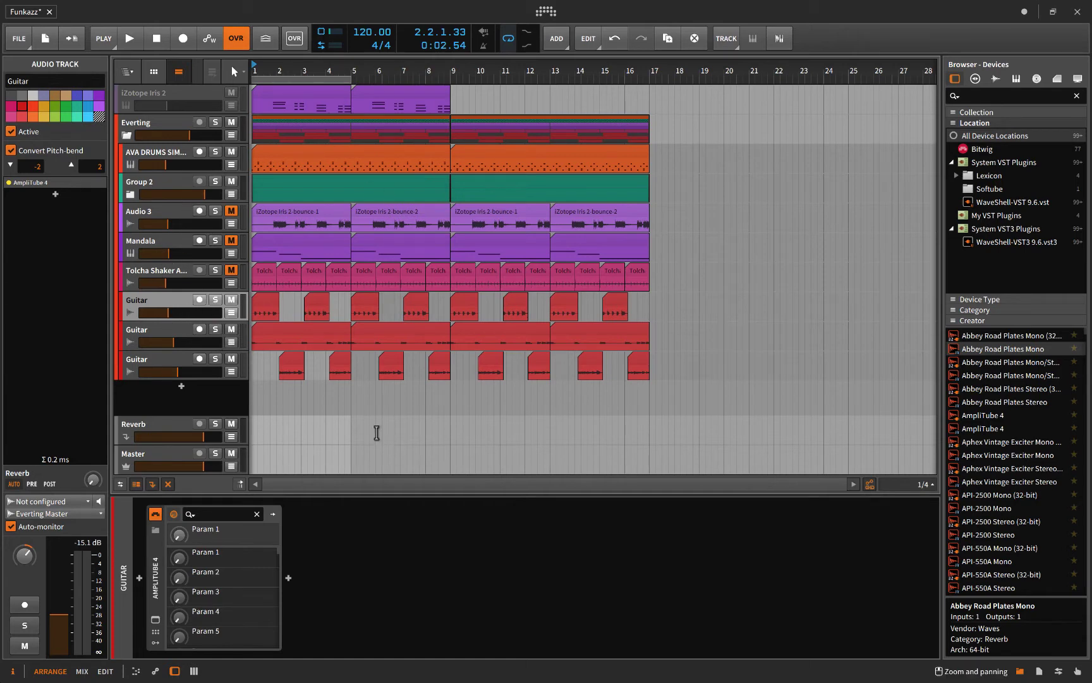
pyautogui.click(130, 195)
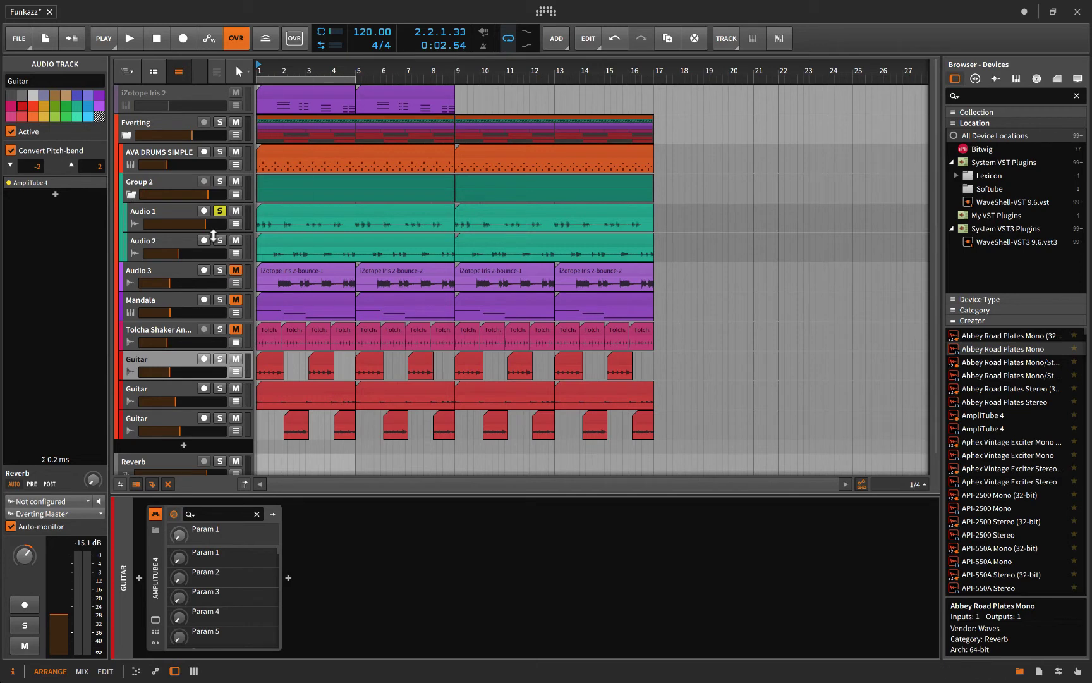
pyautogui.click(220, 212)
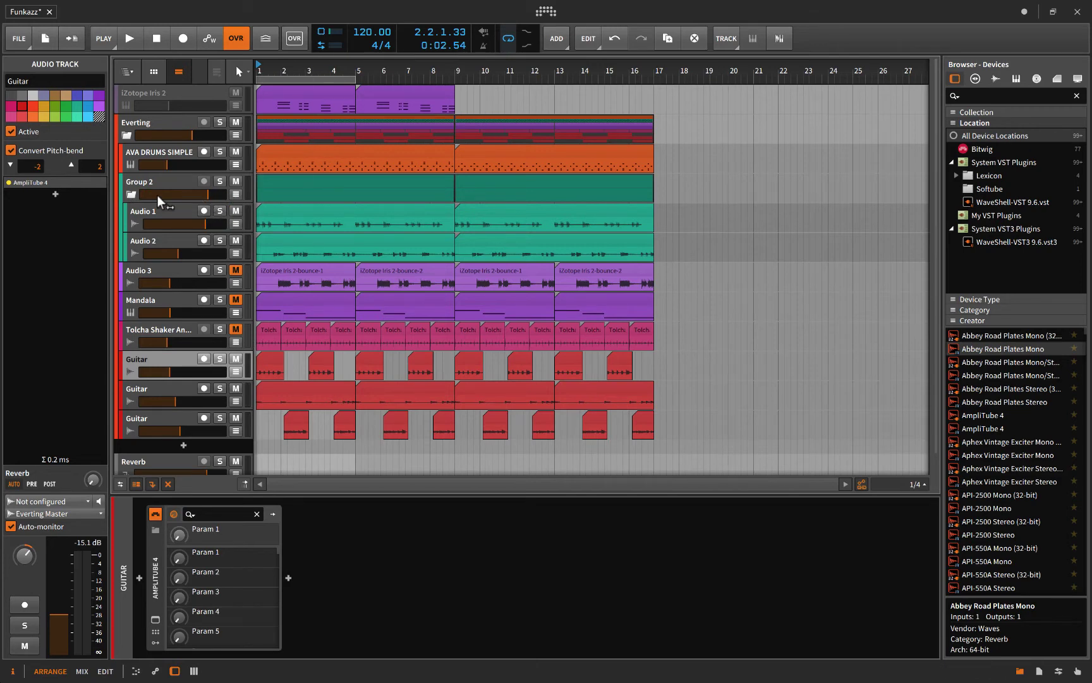
pyautogui.click(140, 182)
pyautogui.click(130, 195)
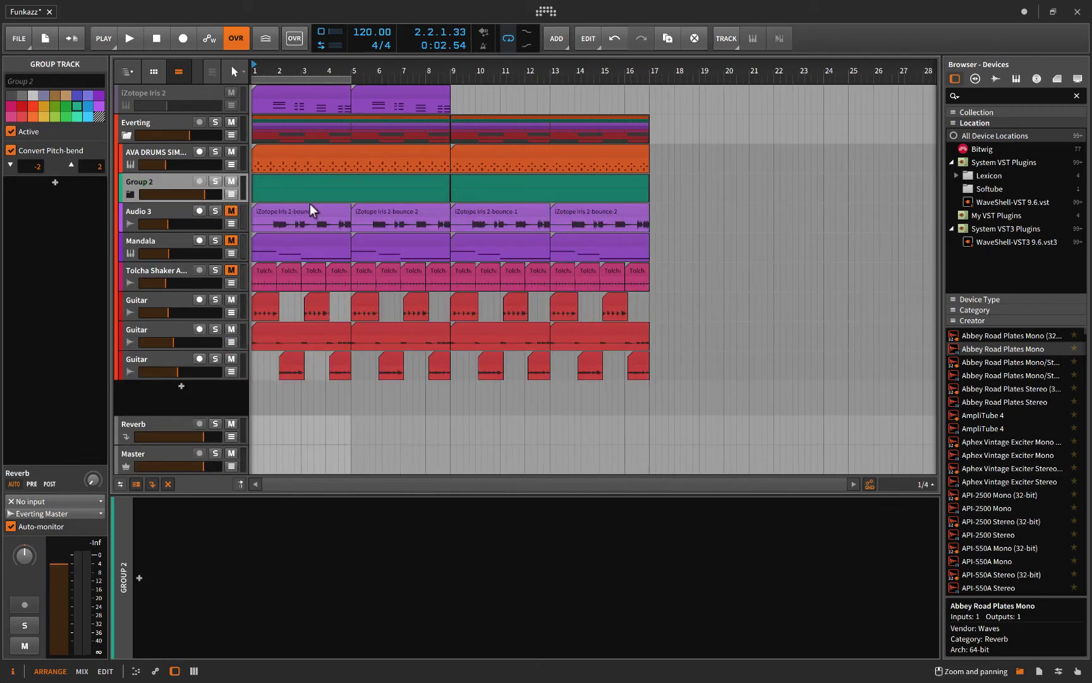
# Step: Show the mixer, visit the Mix view, return to Arrange and restore the device panel
pyautogui.press('m')
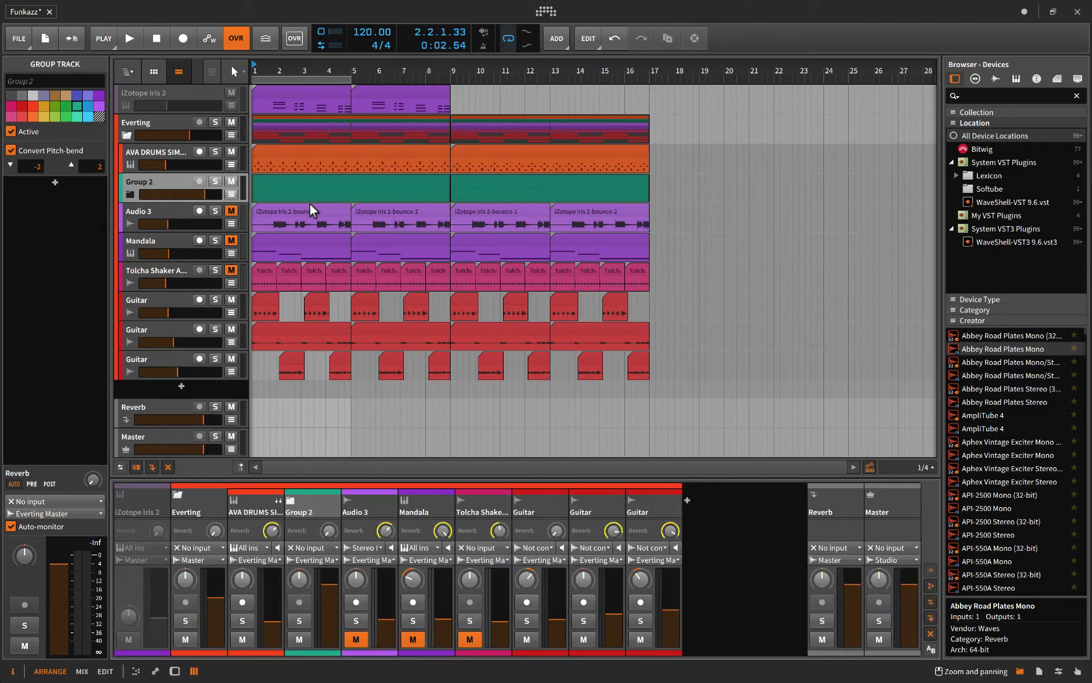
pyautogui.hotkey('alt', '2')
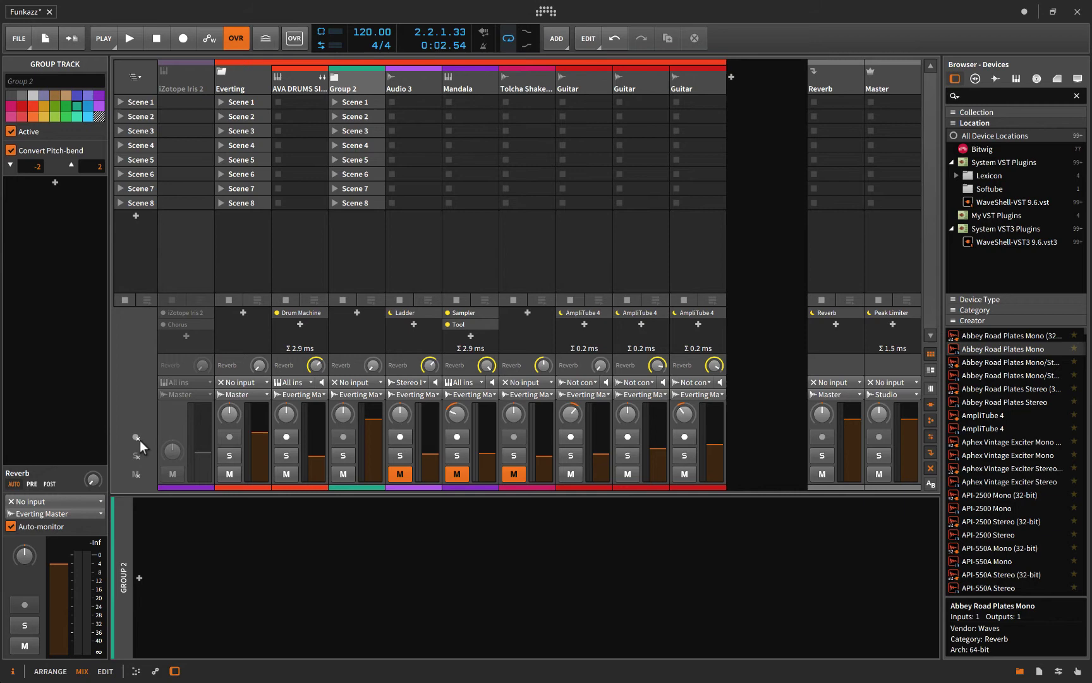
pyautogui.hotkey('alt', '1')
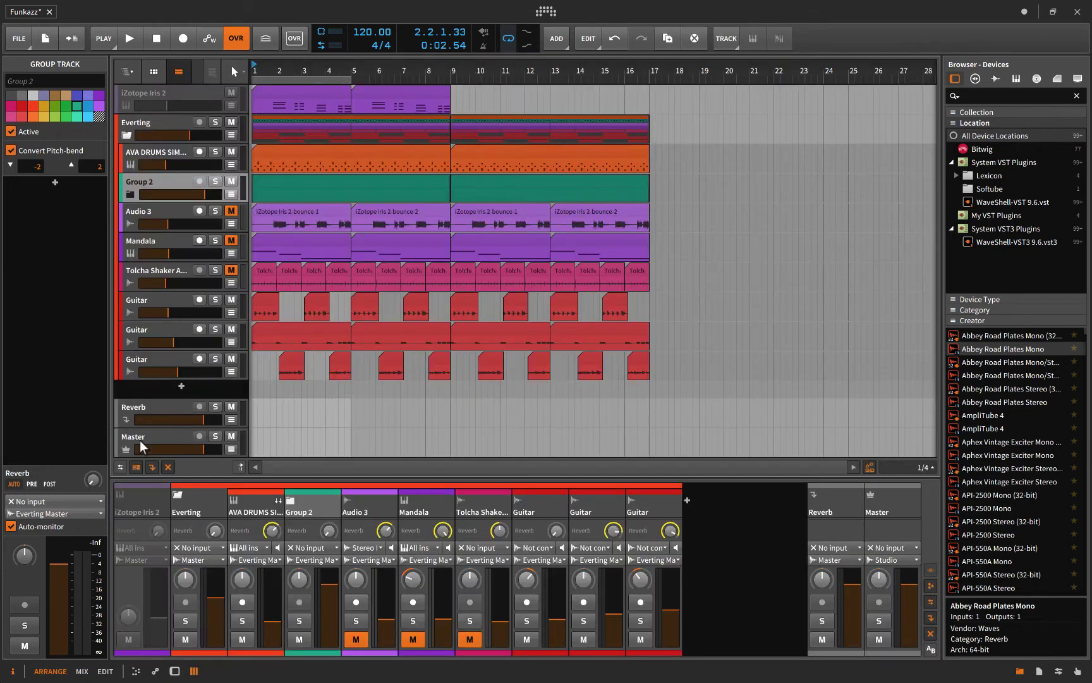
pyautogui.press('d')
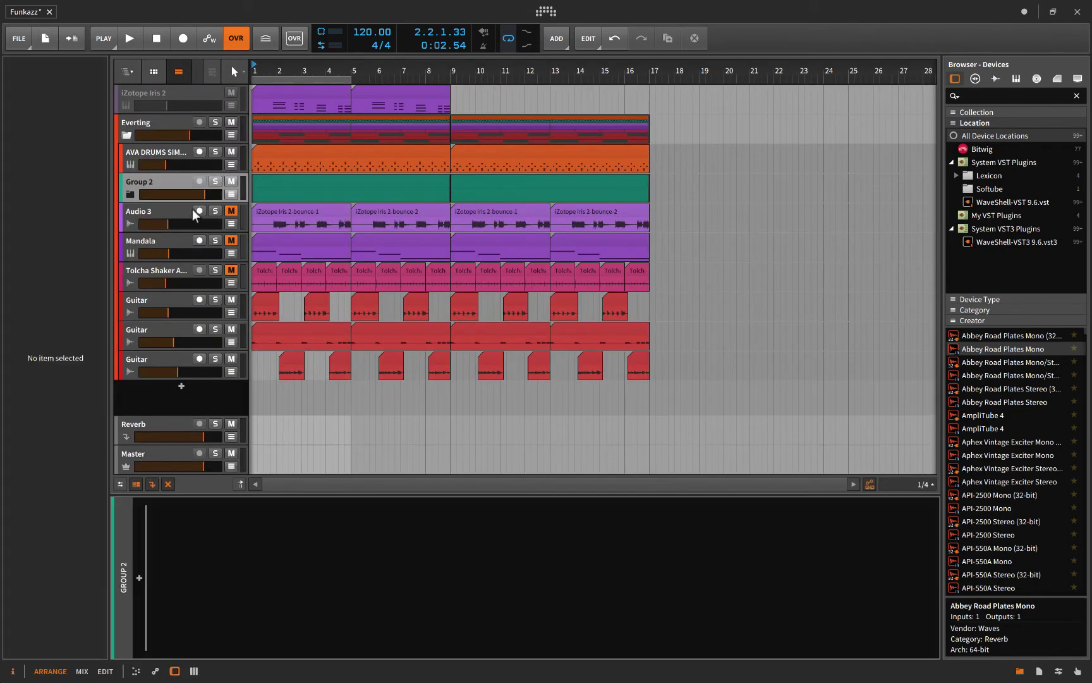
# Step: Solo Audio 3, Mandala and the first Guitar, clear all solos, and expand Group 2
pyautogui.click(215, 210)
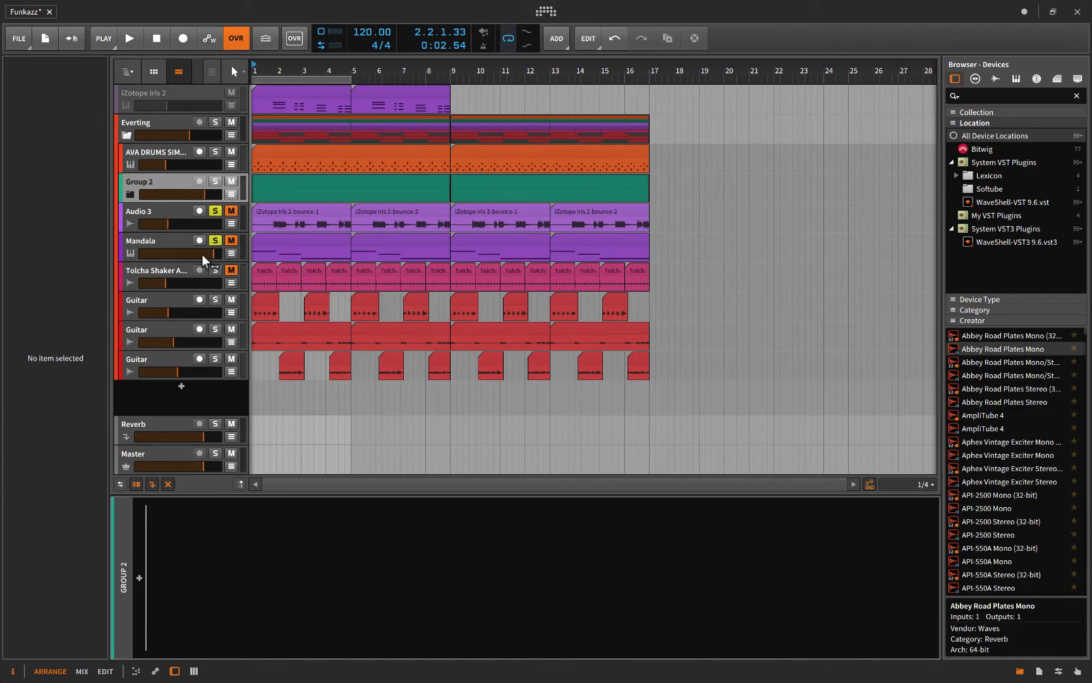
pyautogui.click(201, 254)
pyautogui.click(216, 299)
pyautogui.click(216, 300)
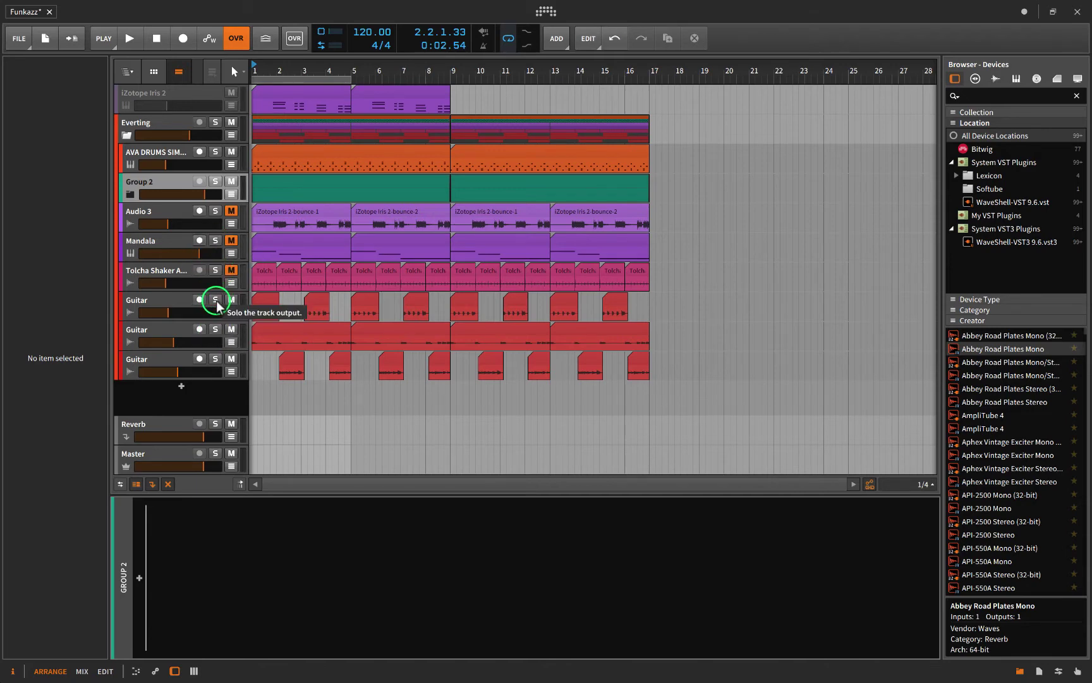
pyautogui.click(127, 194)
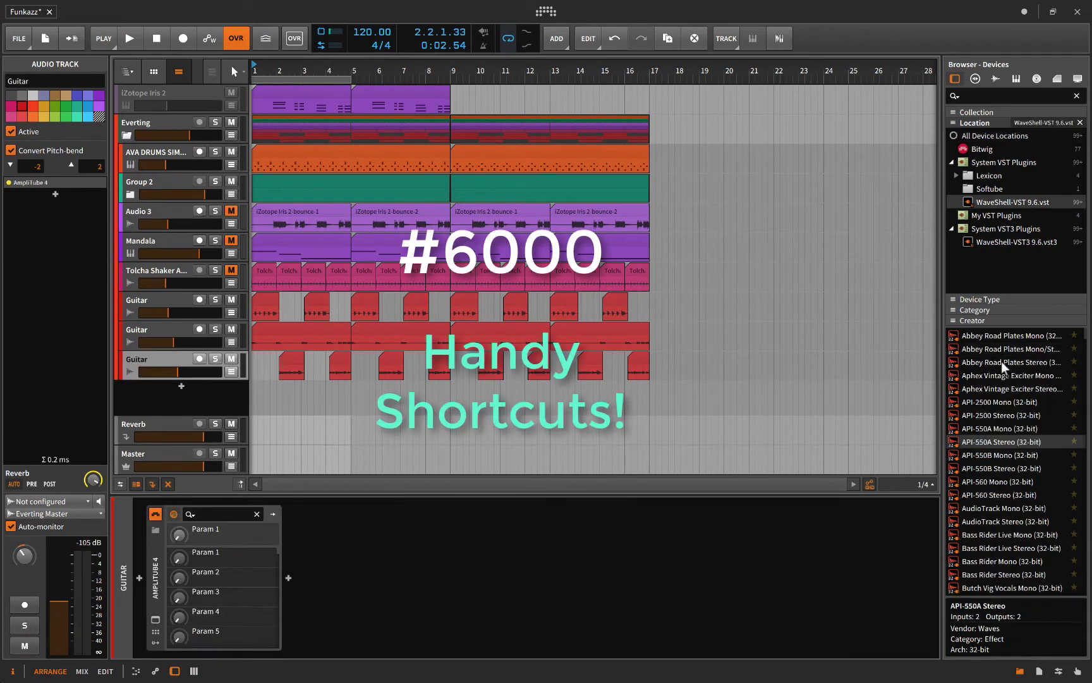
# Step: Step through the Waves plugins from Abbey Road Plates down to API-2500 Stereo
pyautogui.click(1011, 348)
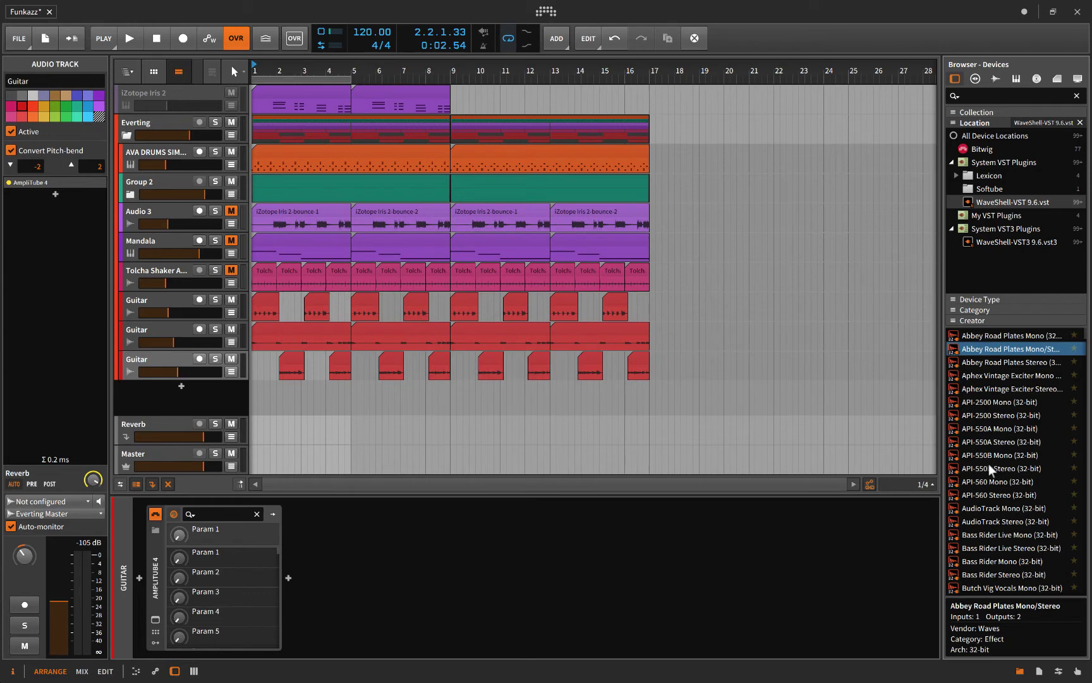
pyautogui.press('Down')
pyautogui.press('Down')
pyautogui.press('Down')
pyautogui.press('Down')
pyautogui.press('Down')
pyautogui.press('Down')
pyautogui.press('Down')
pyautogui.press('Down')
pyautogui.press('Down')
pyautogui.press('Down')
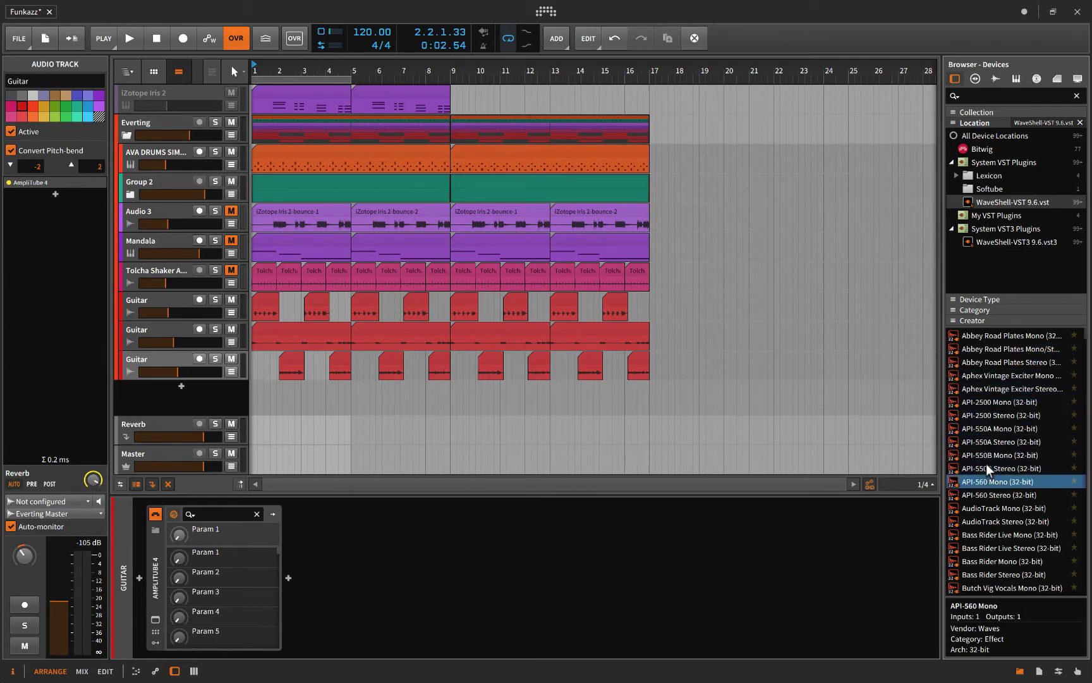
pyautogui.press('Up')
pyautogui.press('Up')
pyautogui.press('Up')
pyautogui.press('Up')
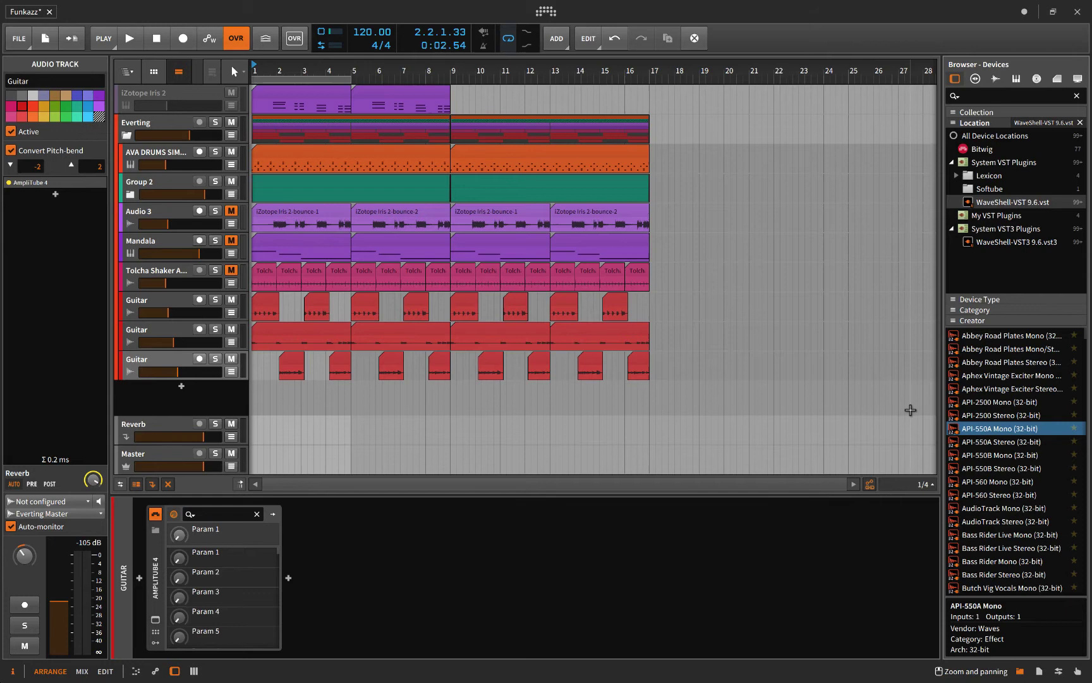
pyautogui.press('Down')
pyautogui.press('Down')
pyautogui.press('Down')
pyautogui.press('Down')
pyautogui.press('Down')
pyautogui.press('Up')
pyautogui.press('Up')
pyautogui.press('Up')
pyautogui.press('Down')
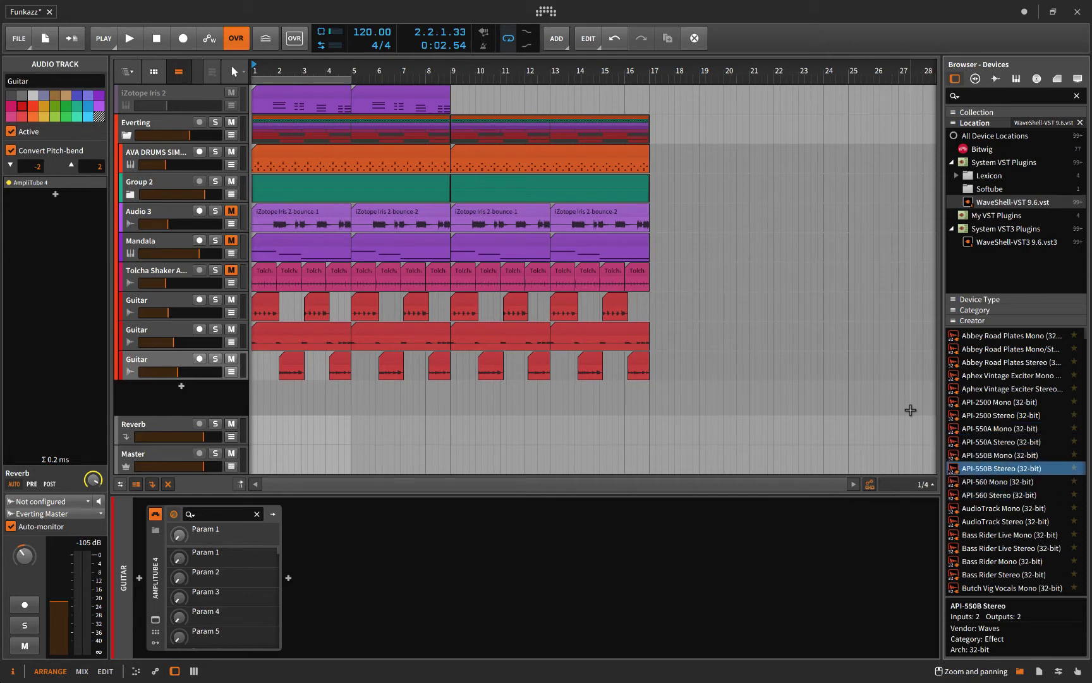
pyautogui.press('Down')
pyautogui.press('Down')
pyautogui.press('Down')
pyautogui.press('Down')
pyautogui.press('Down')
pyautogui.press('Up')
pyautogui.press('Up')
pyautogui.press('Up')
pyautogui.press('Up')
pyautogui.press('Up')
pyautogui.press('Up')
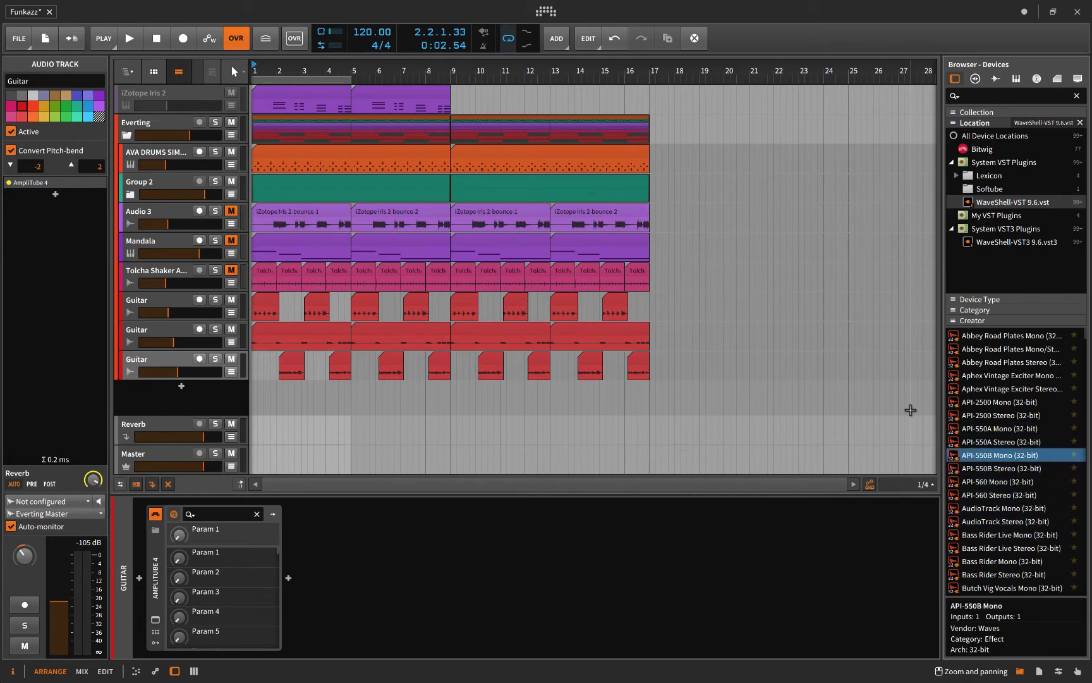
pyautogui.press('Up')
pyautogui.press('Up')
pyautogui.press('Up')
pyautogui.press('Up')
pyautogui.press('Up')
pyautogui.press('Up')
pyautogui.press('Up')
pyautogui.press('Down')
pyautogui.press('Down')
pyautogui.press('Down')
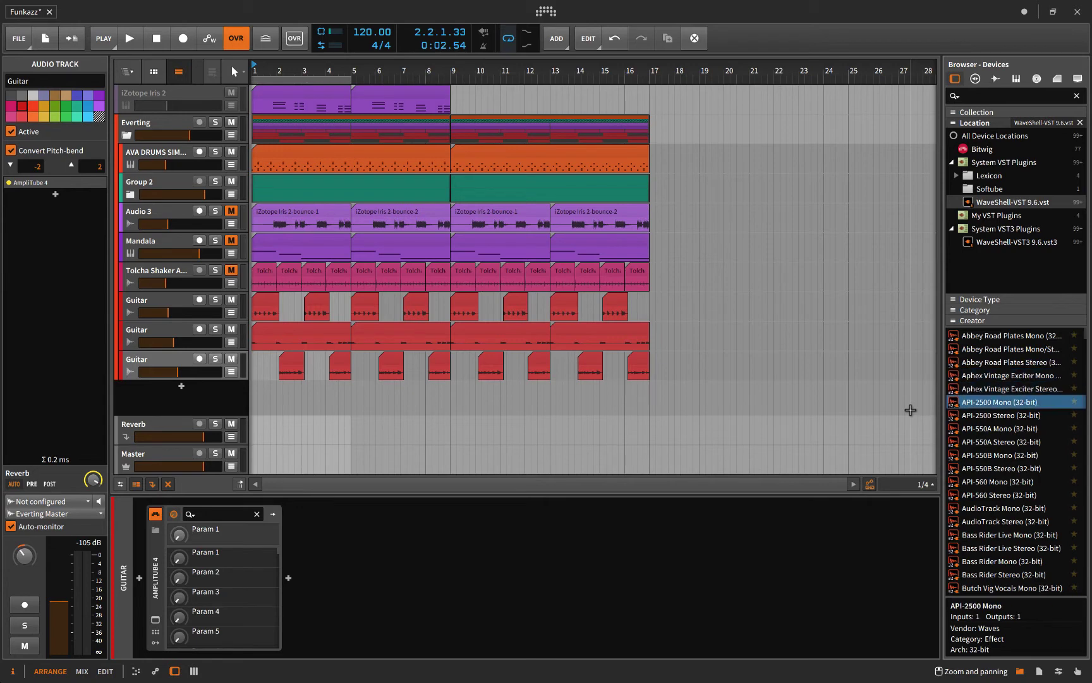
pyautogui.press('Down')
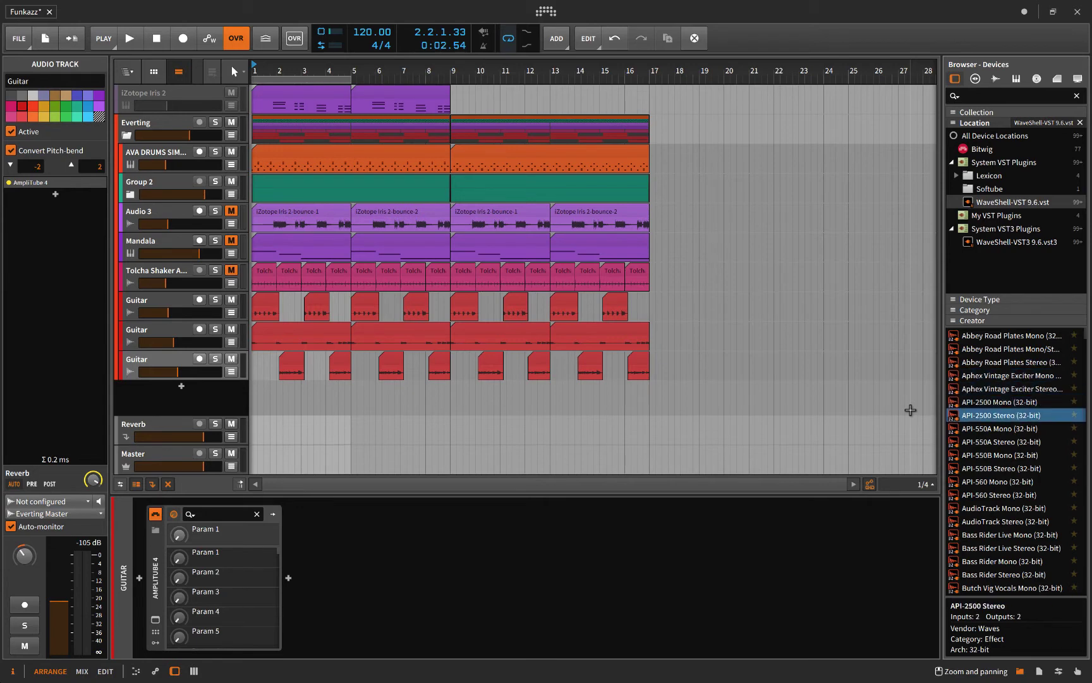
# Step: Move the track focus up and down through the tracks to the last Guitar track
pyautogui.press('Up')
pyautogui.press('Up')
pyautogui.press('Up')
pyautogui.press('Up')
pyautogui.press('Up')
pyautogui.press('Up')
pyautogui.press('Up')
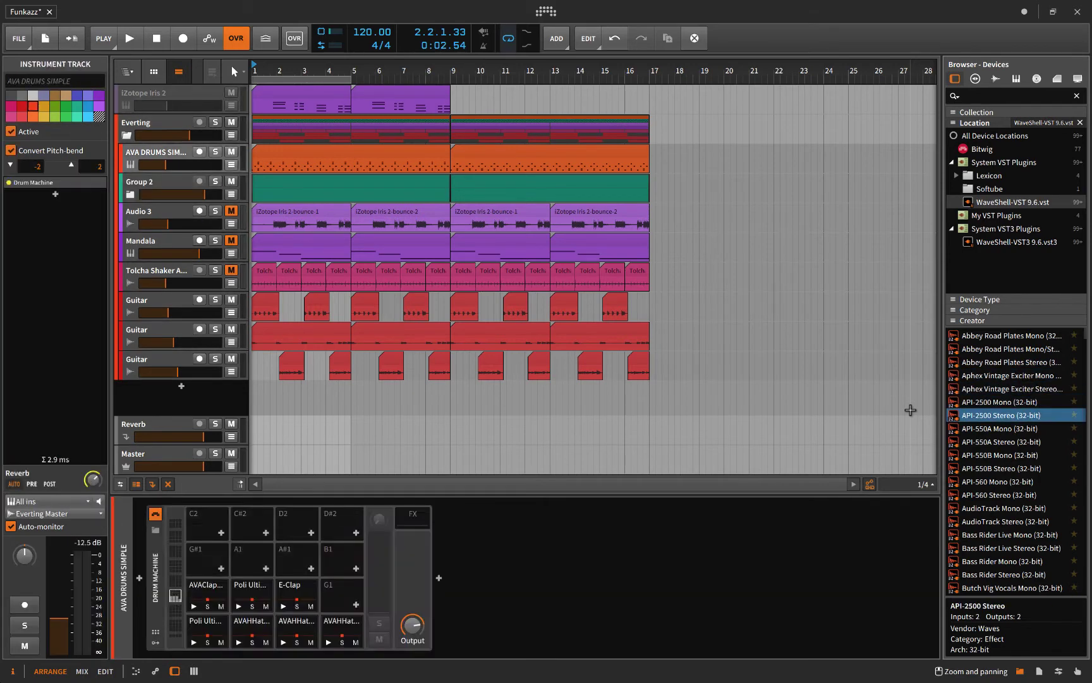
pyautogui.press('Down')
pyautogui.press('Down')
pyautogui.press('Down')
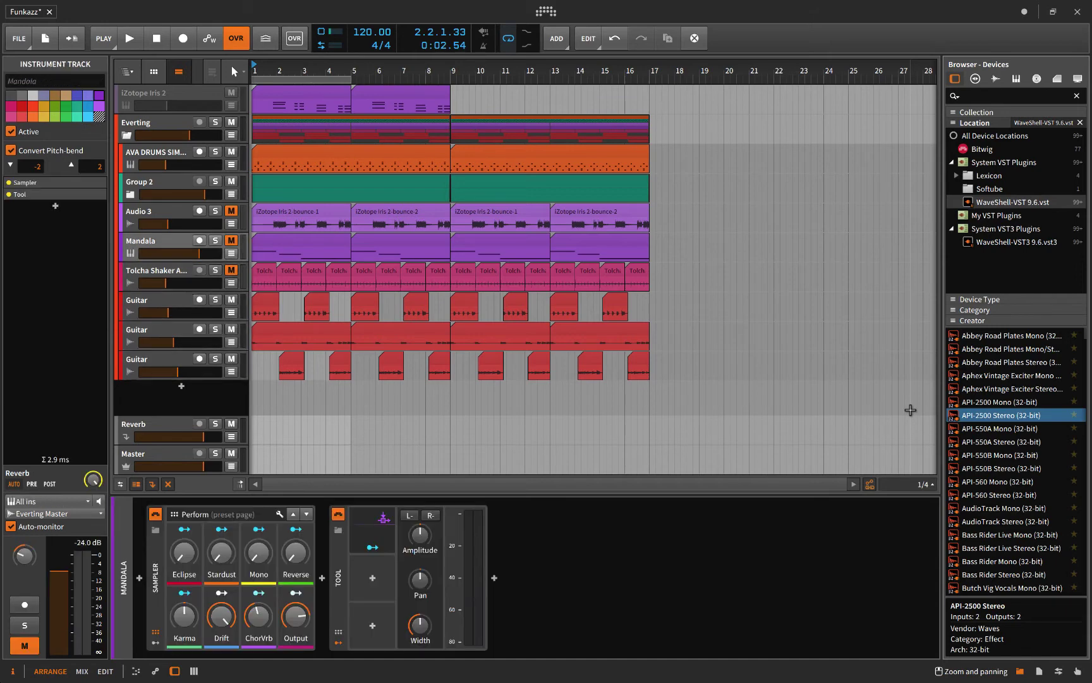
pyautogui.press('Up')
pyautogui.press('Up')
pyautogui.press('Up')
pyautogui.press('Up')
pyautogui.press('Down')
pyautogui.press('Down')
pyautogui.press('Down')
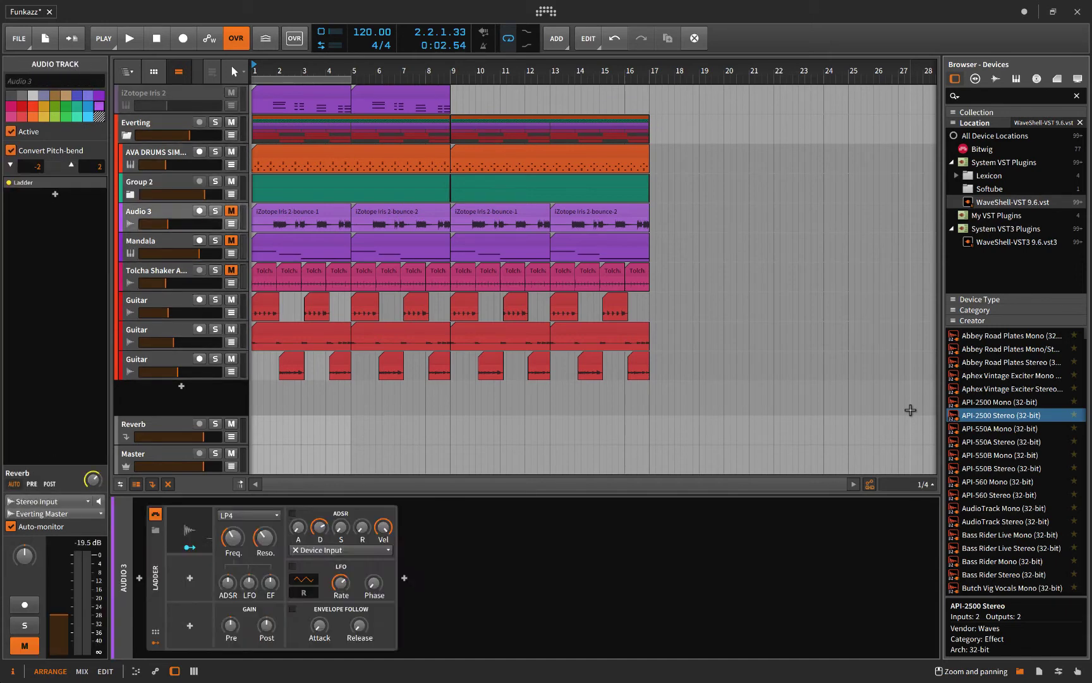
pyautogui.press('Down')
pyautogui.press('Down')
pyautogui.press('Down')
pyautogui.press('Down')
pyautogui.press('Down')
pyautogui.press('Up')
pyautogui.press('Up')
pyautogui.press('Up')
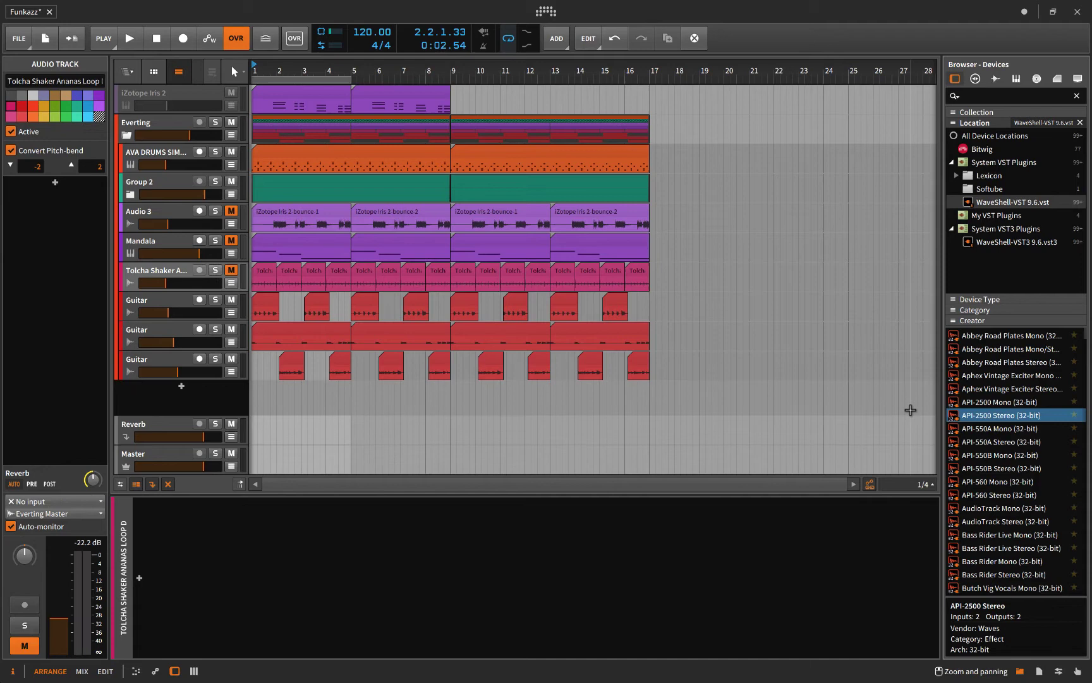
pyautogui.press('Up')
pyautogui.press('Up')
pyautogui.press('Down')
pyautogui.press('Down')
pyautogui.press('Down')
pyautogui.press('Down')
pyautogui.press('Down')
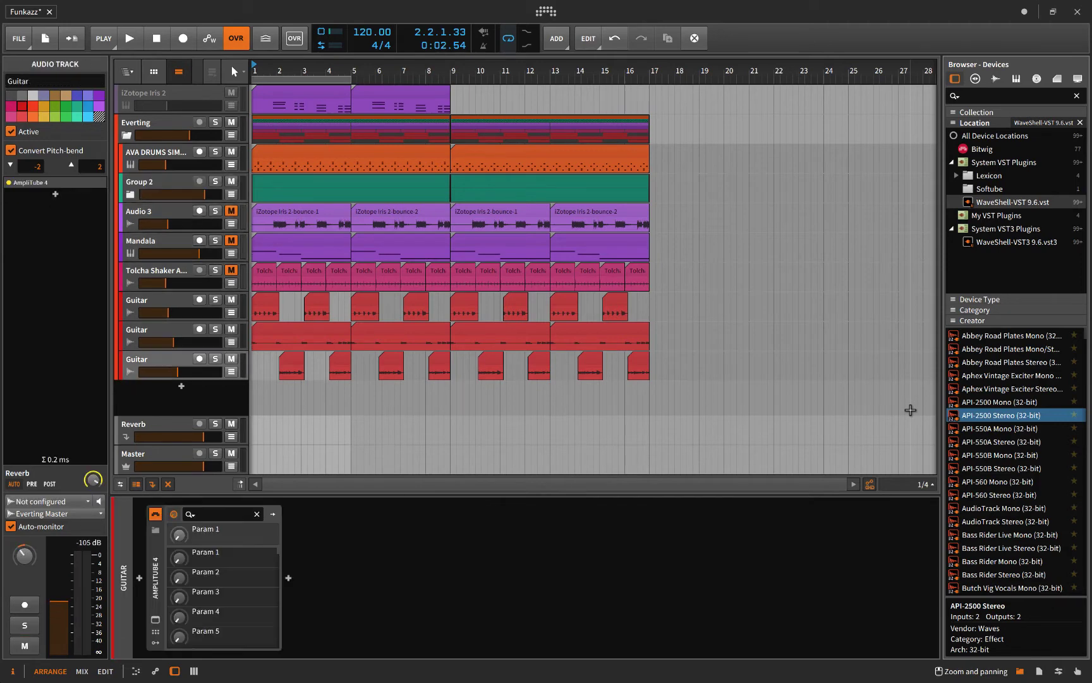
pyautogui.press('Up')
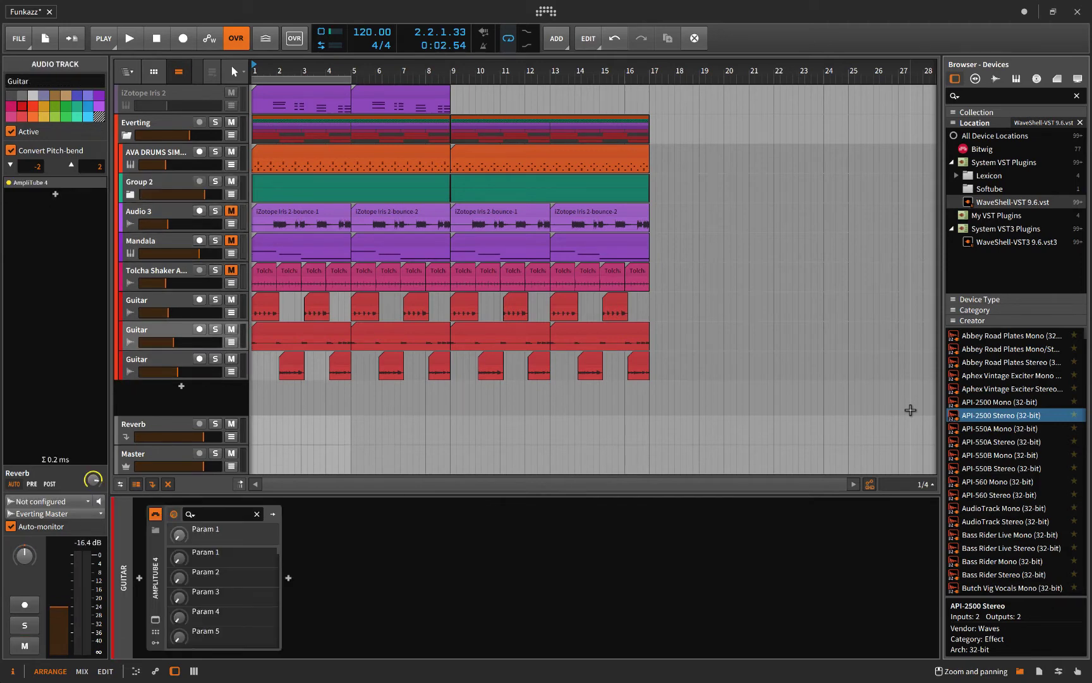
pyautogui.press('Up')
pyautogui.press('Up')
pyautogui.press('Up')
pyautogui.press('Down')
pyautogui.press('Down')
pyautogui.press('Down')
pyautogui.press('Down')
pyautogui.press('Down')
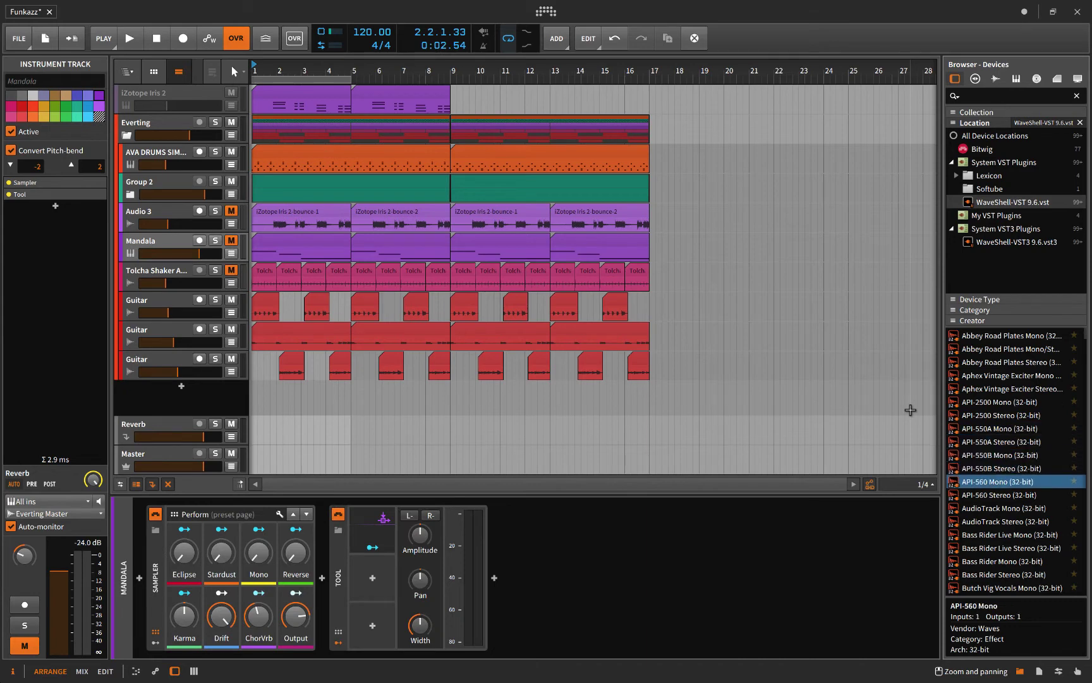
pyautogui.press('Up')
pyautogui.press('Up')
pyautogui.press('Up')
pyautogui.press('Down')
pyautogui.press('Down')
pyautogui.press('Down')
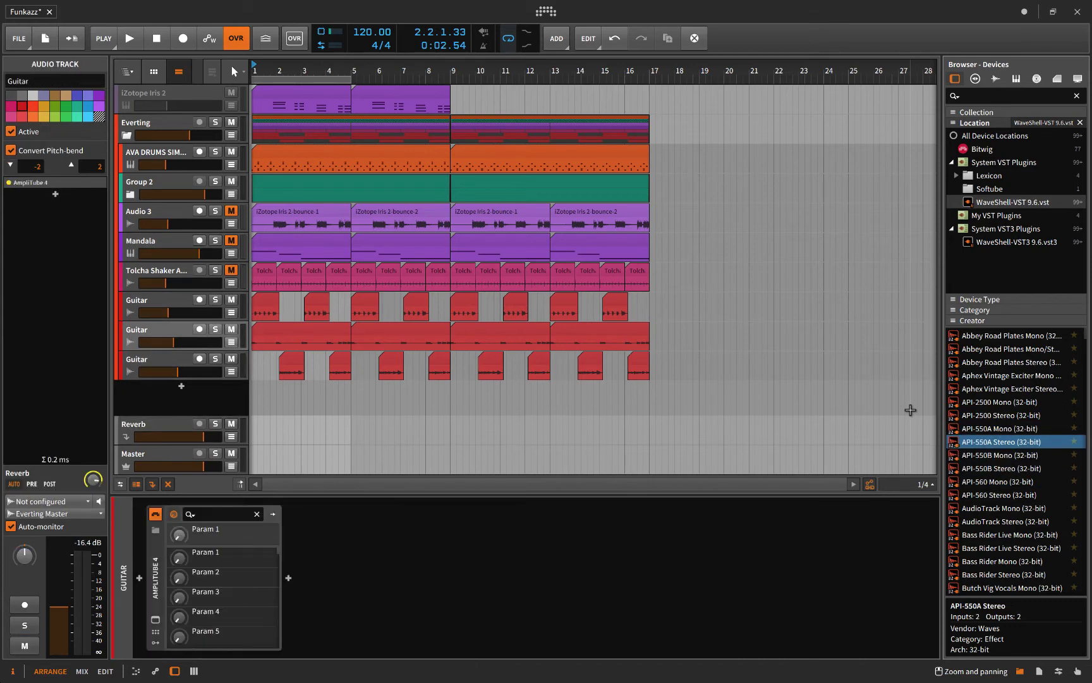
pyautogui.press('Up')
pyautogui.press('Up')
pyautogui.press('Down')
pyautogui.press('Down')
pyautogui.press('Down')
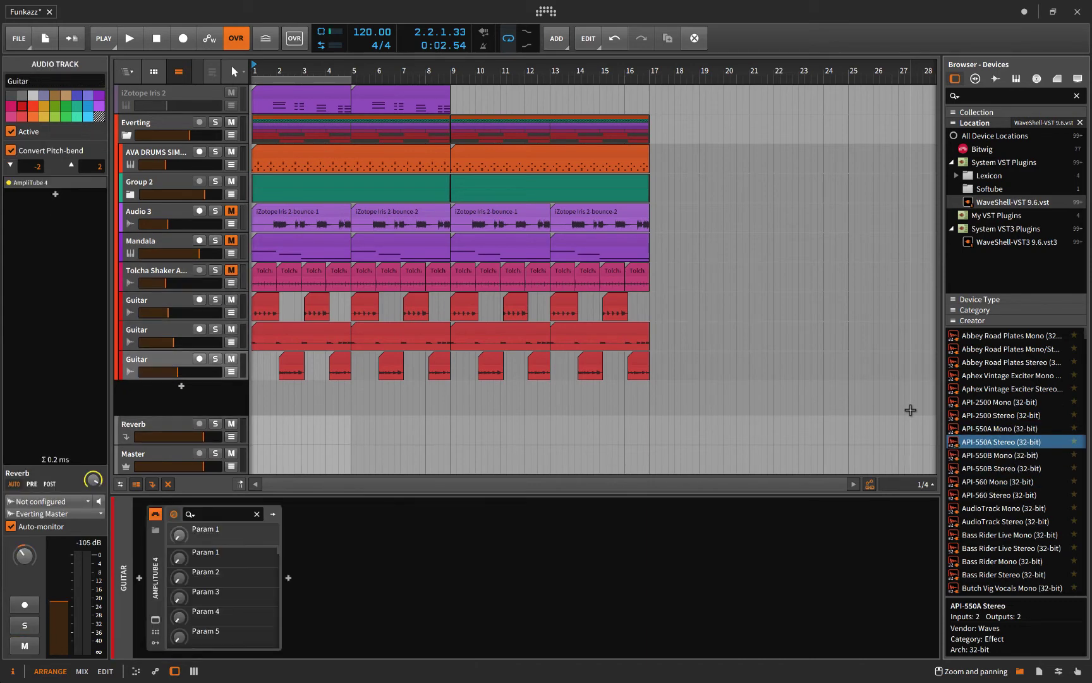
# Step: Solo and unsolo the last Guitar with S, then arm it with Shift+A
pyautogui.press('s')
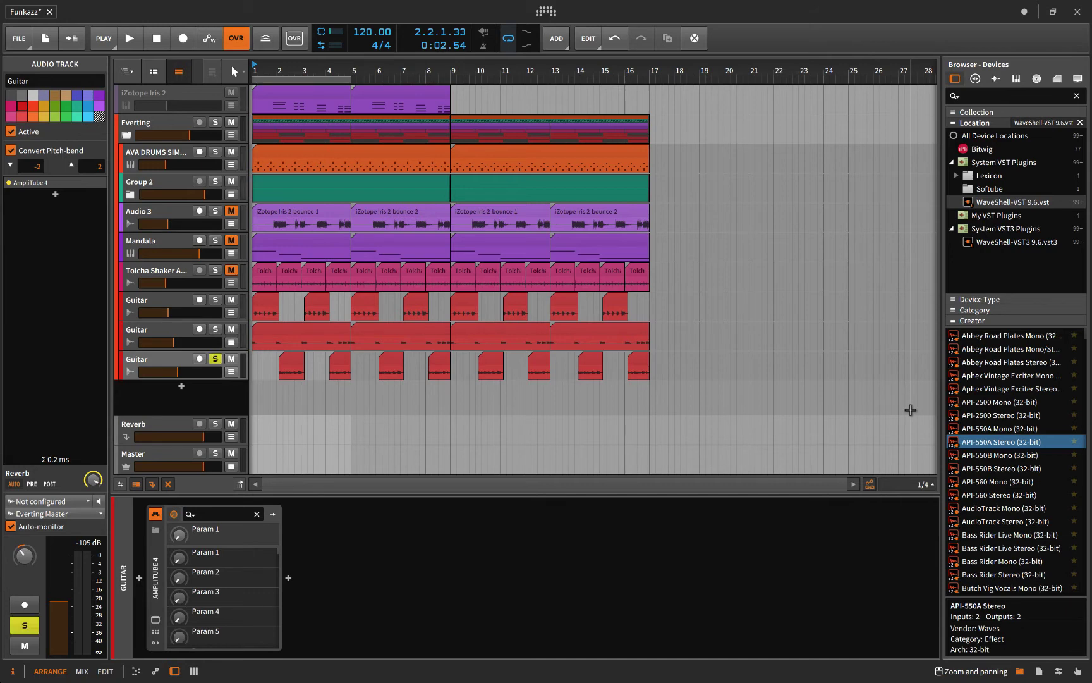
pyautogui.press('s')
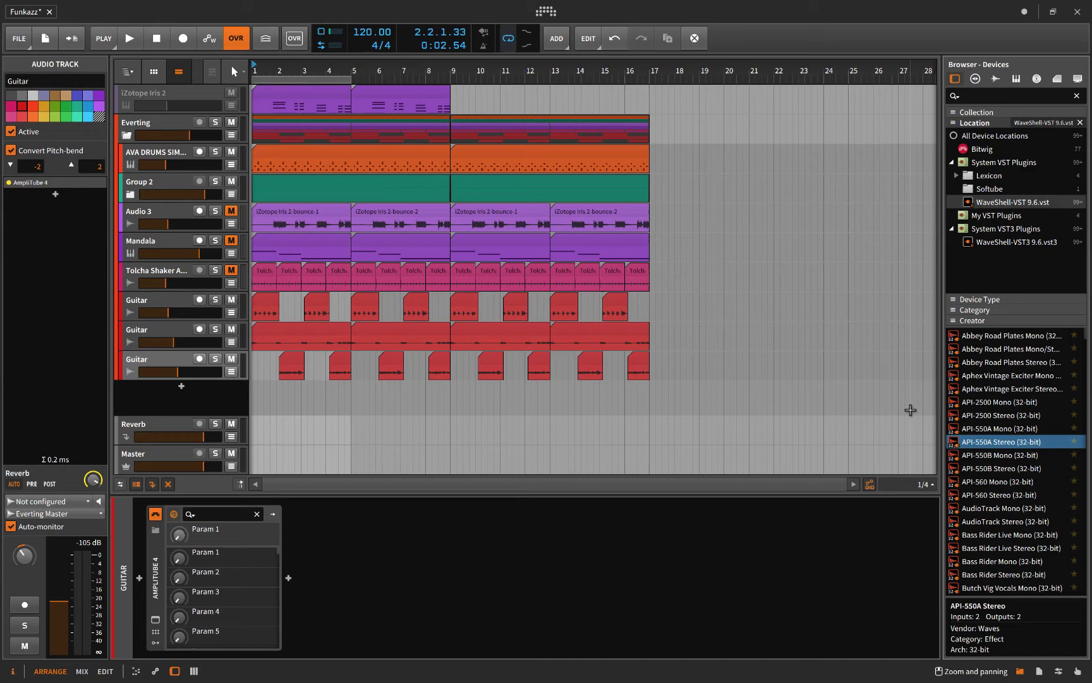
pyautogui.hotkey('shift', 'a')
pyautogui.hotkey('shift', 'a')
pyautogui.press('Up')
pyautogui.press('Up')
pyautogui.press('Up')
pyautogui.press('Down')
pyautogui.press('Down')
pyautogui.press('Down')
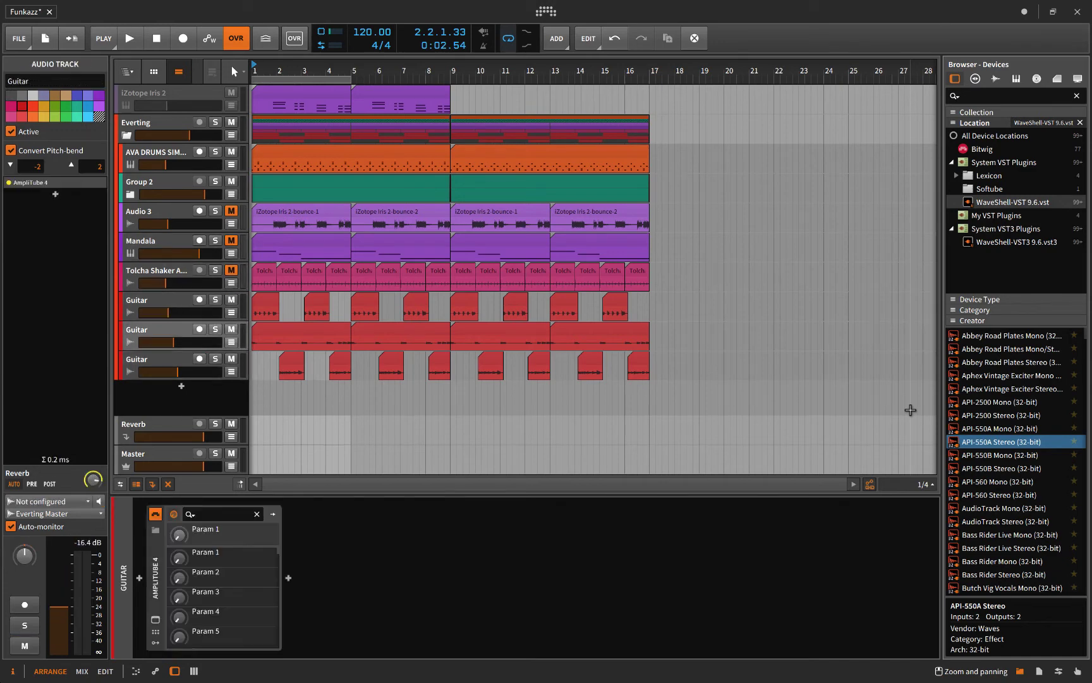
# Step: Arrow through the browser devices to Abbey Road Plates Mono
pyautogui.press('Up')
pyautogui.press('Up')
pyautogui.press('Up')
pyautogui.press('Up')
pyautogui.press('Up')
pyautogui.press('Up')
pyautogui.press('Up')
pyautogui.press('Up')
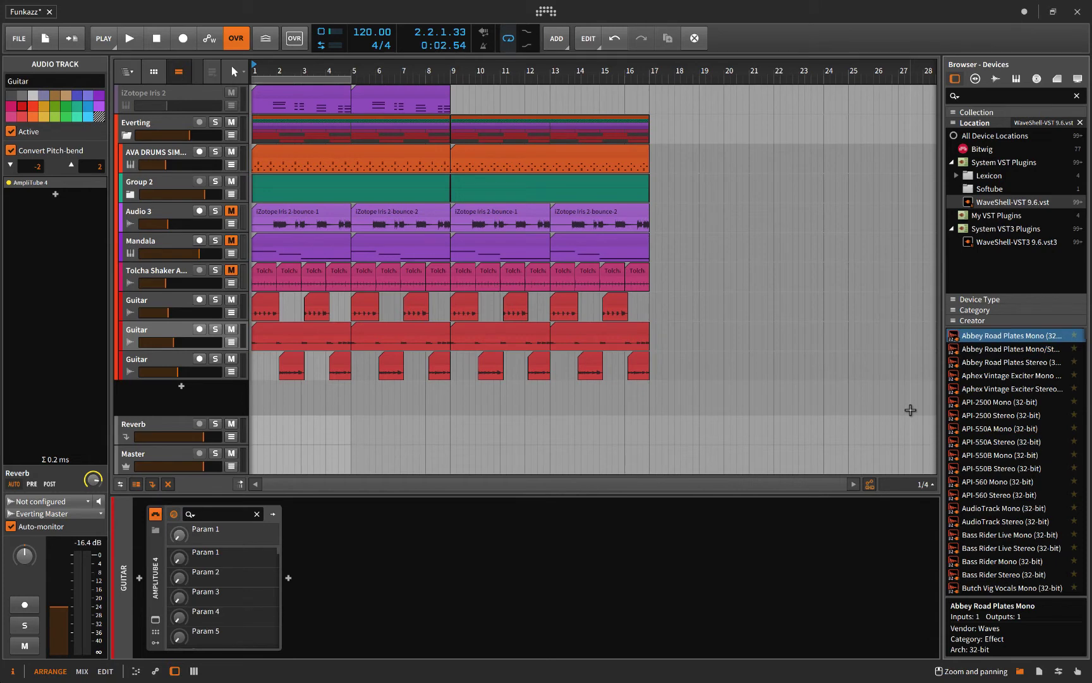
pyautogui.press('Down')
pyautogui.press('Down')
pyautogui.press('Down')
pyautogui.press('Down')
pyautogui.press('Up')
pyautogui.press('Up')
pyautogui.press('Up')
pyautogui.press('Up')
pyautogui.press('Up')
pyautogui.press('Up')
pyautogui.press('Up')
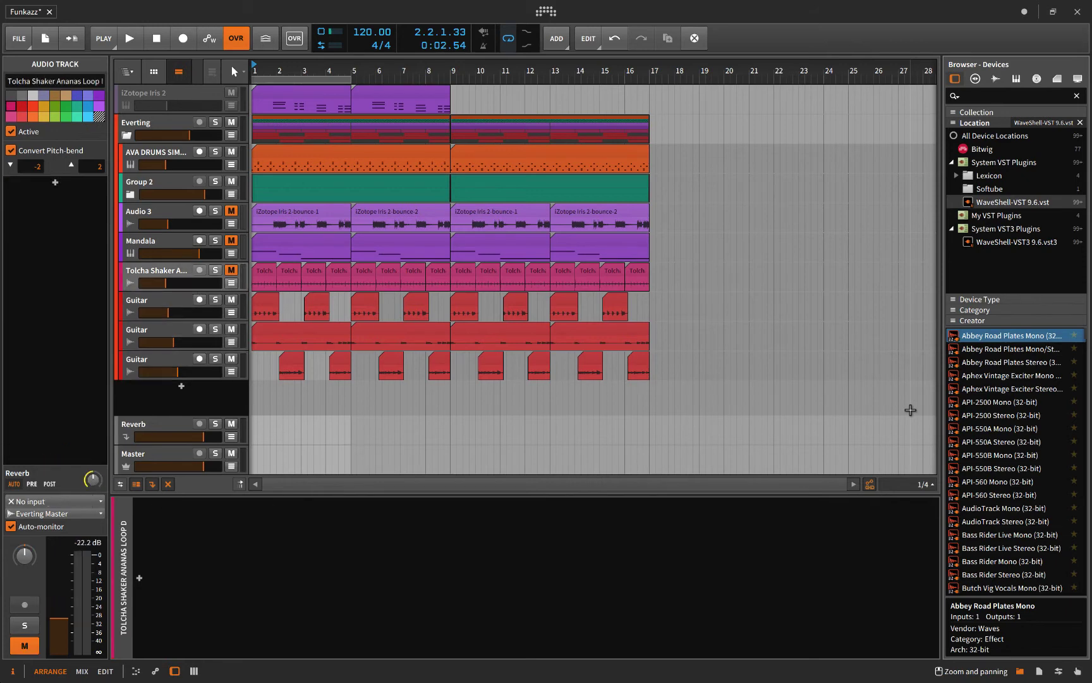
# Step: Insert Abbey Road Plates Mono after AmpliTube 4 on the Guitar track and close its plugin window
pyautogui.press('Down')
pyautogui.press('Return')
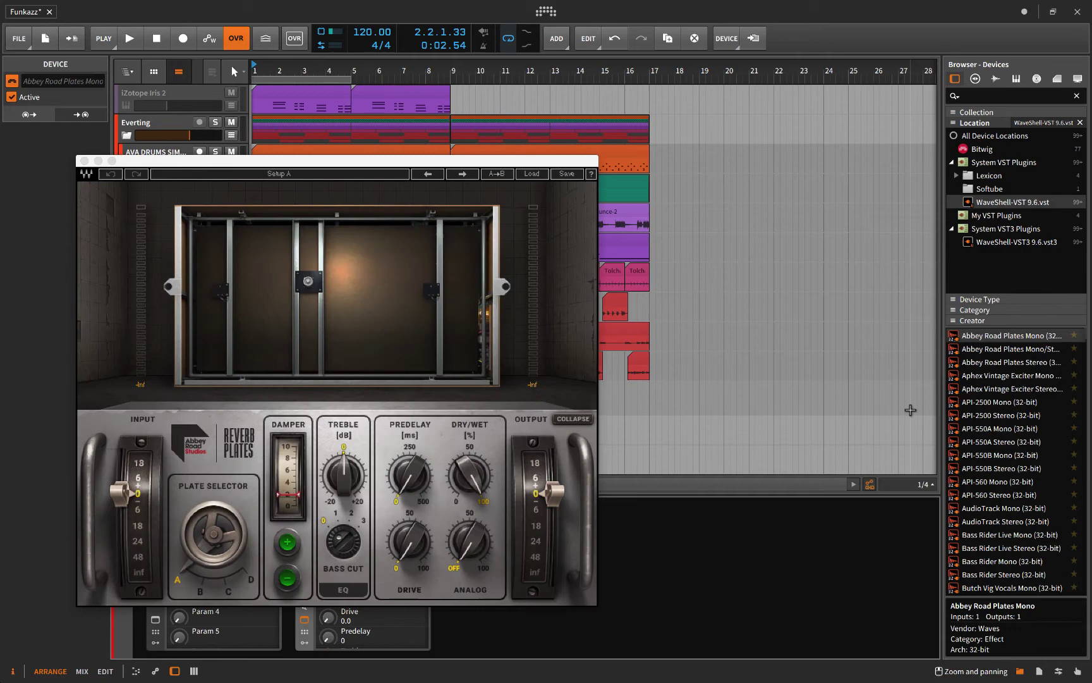
pyautogui.click(87, 163)
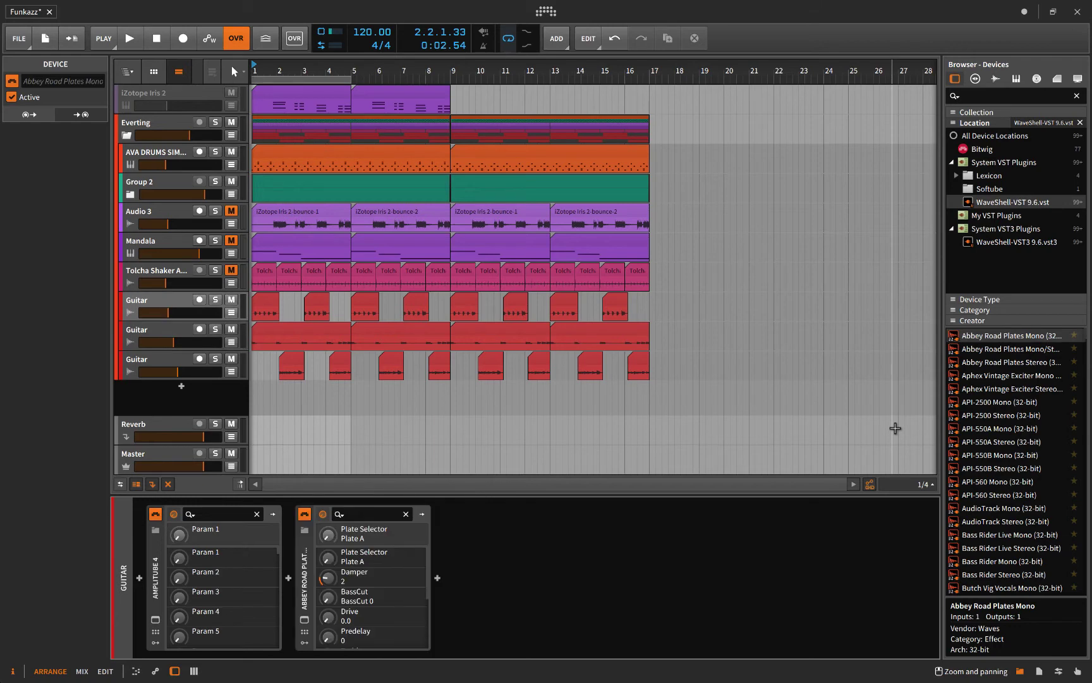
# Step: Solo and arm the first Guitar track, then record with a count-in and stop
pyautogui.press('s')
pyautogui.press('a')
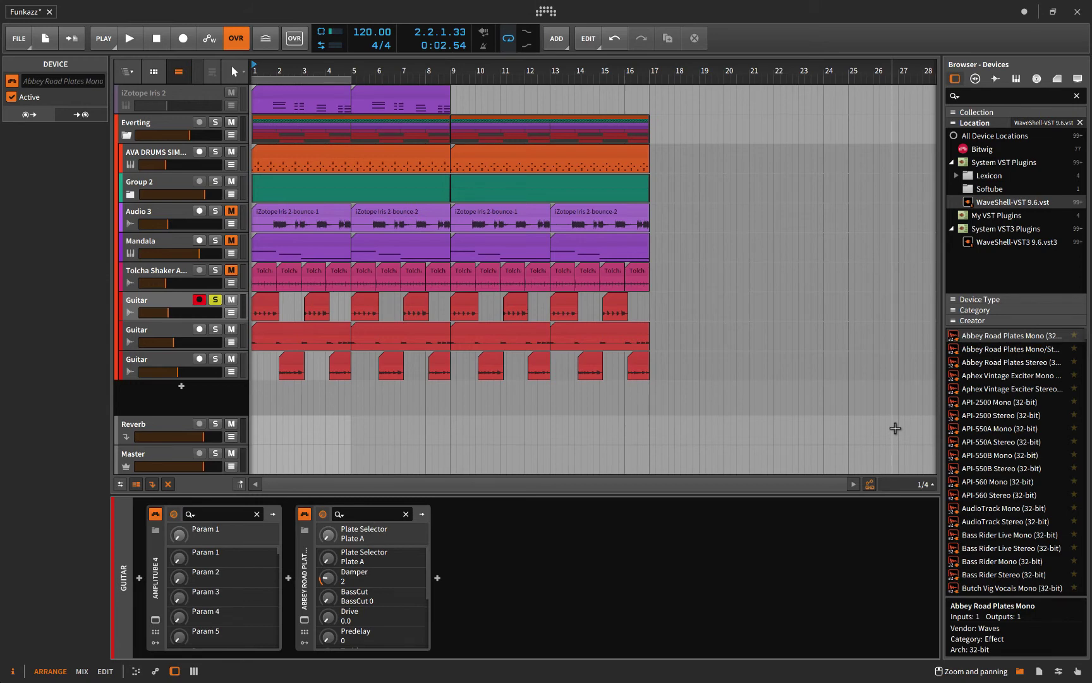
pyautogui.press('r')
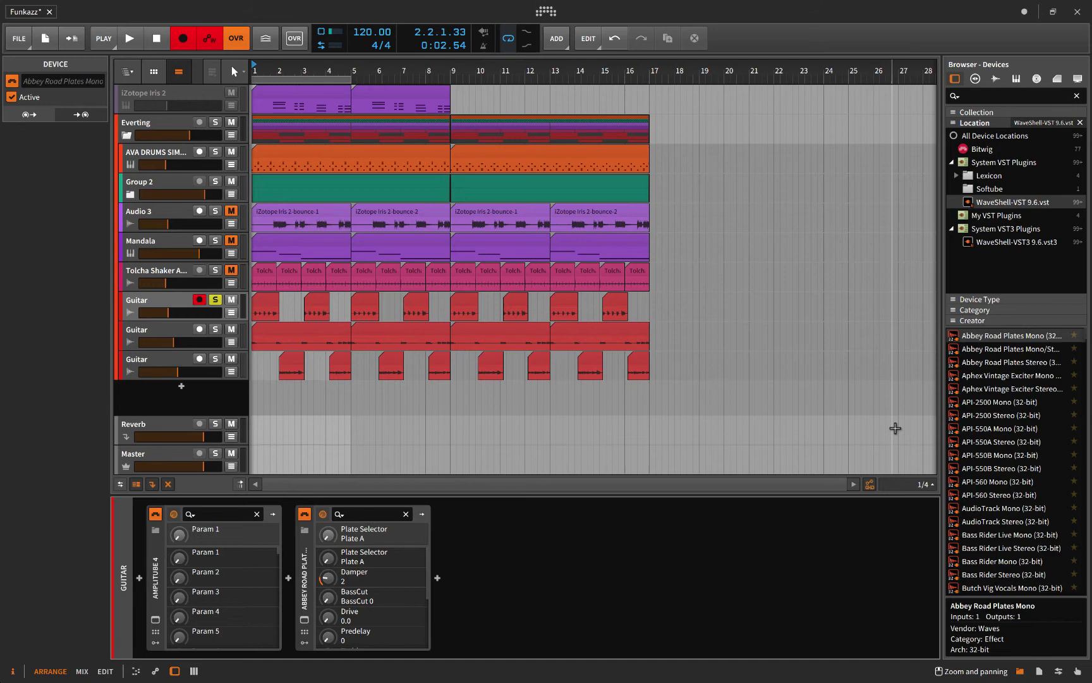
pyautogui.press('space')
pyautogui.press('space')
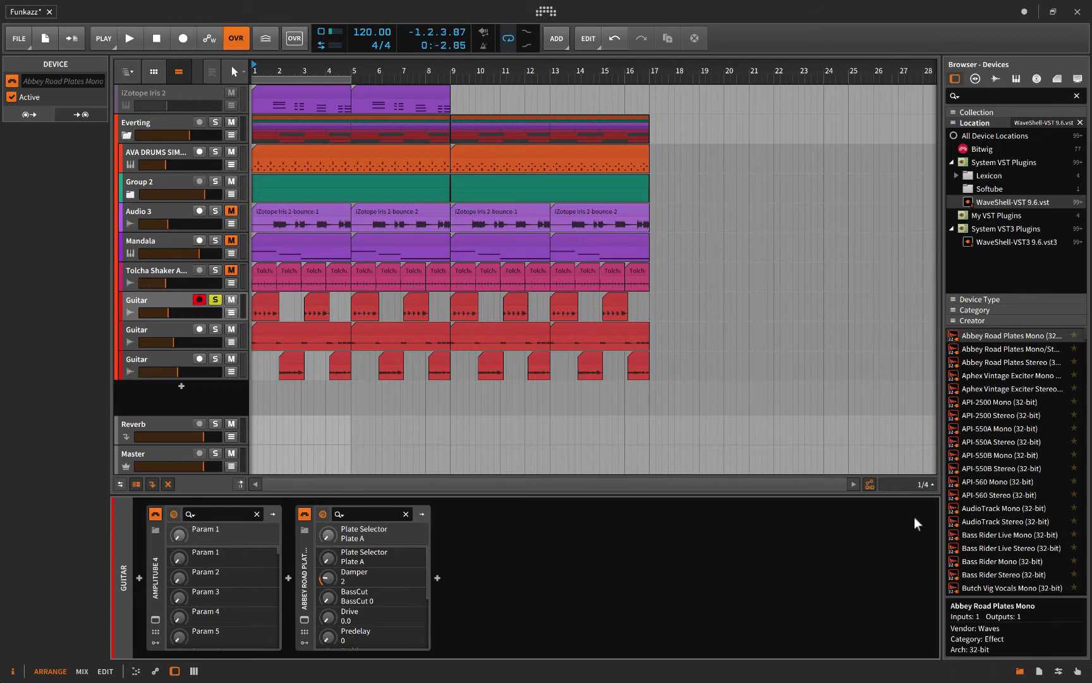
# Step: Unsolo the first Guitar track and move track focus between Mandala and Toltcha Shaker
pyautogui.click(215, 300)
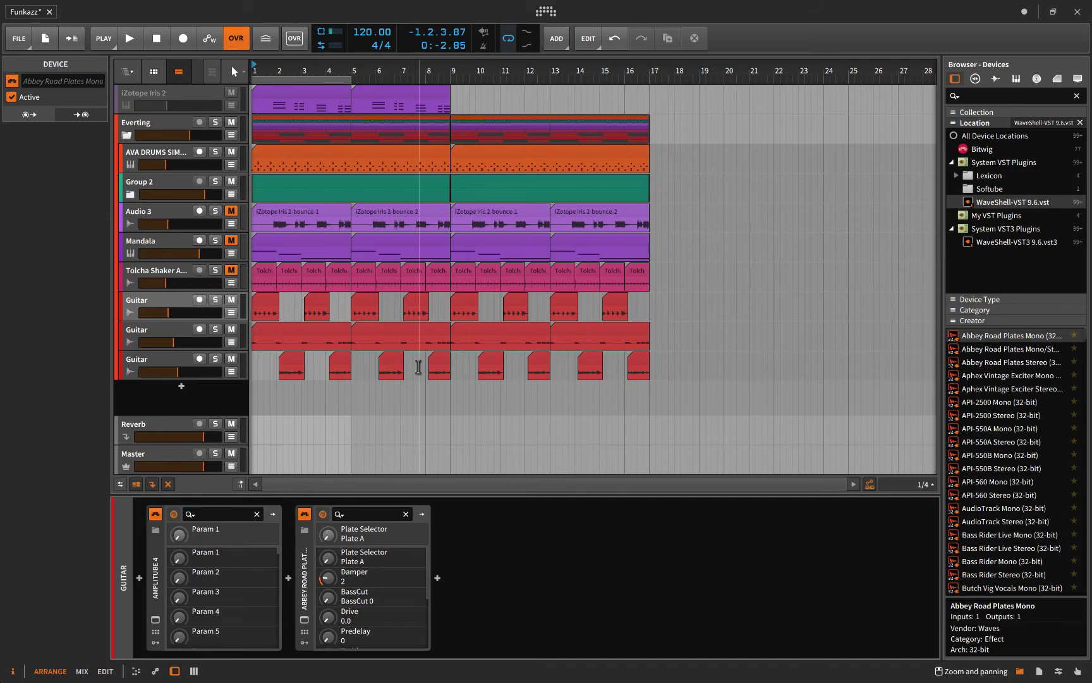
pyautogui.press('Up')
pyautogui.press('Up')
pyautogui.press('Up')
pyautogui.press('Up')
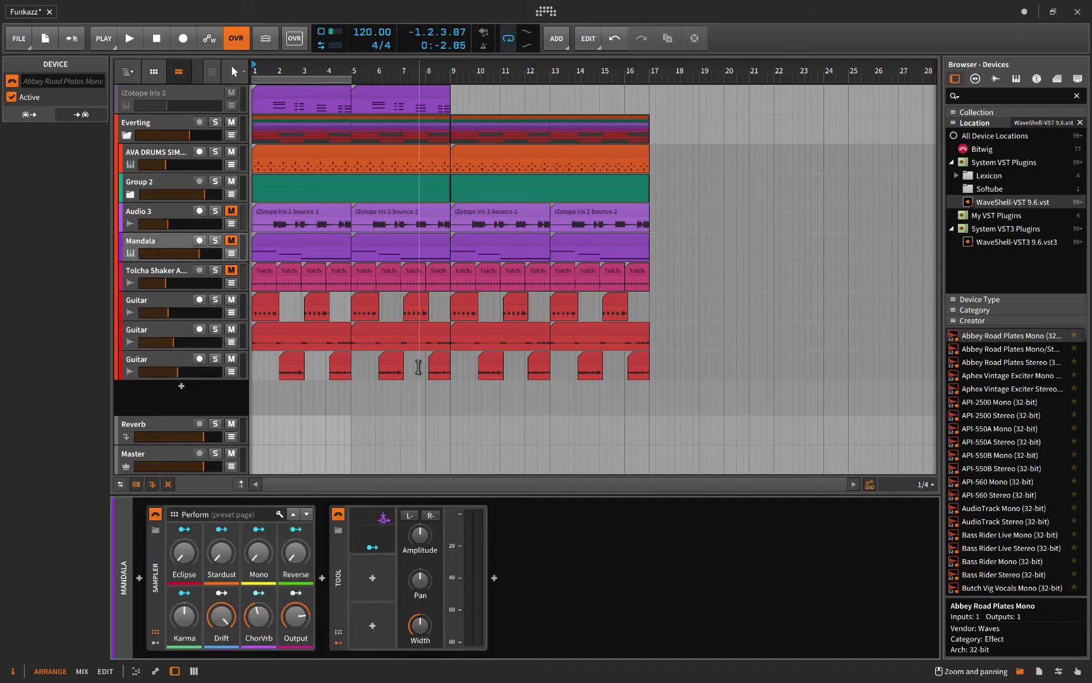
pyautogui.press('Down')
pyautogui.press('Down')
pyautogui.press('Down')
pyautogui.press('Down')
pyautogui.press('Up')
pyautogui.press('Up')
pyautogui.press('Up')
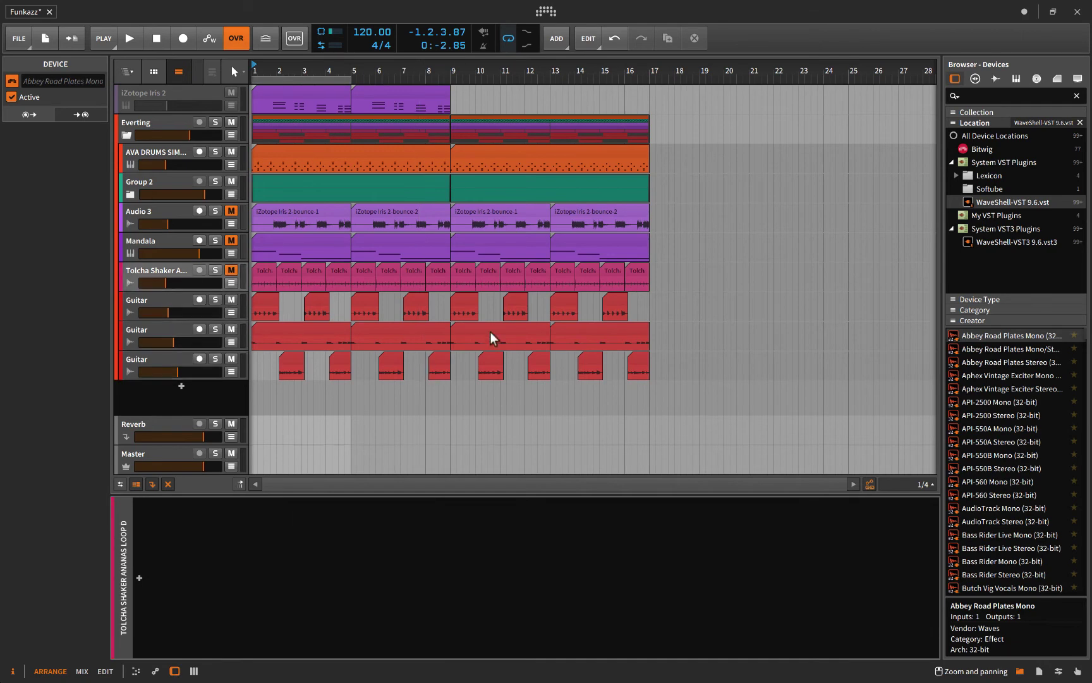
pyautogui.click(546, 10)
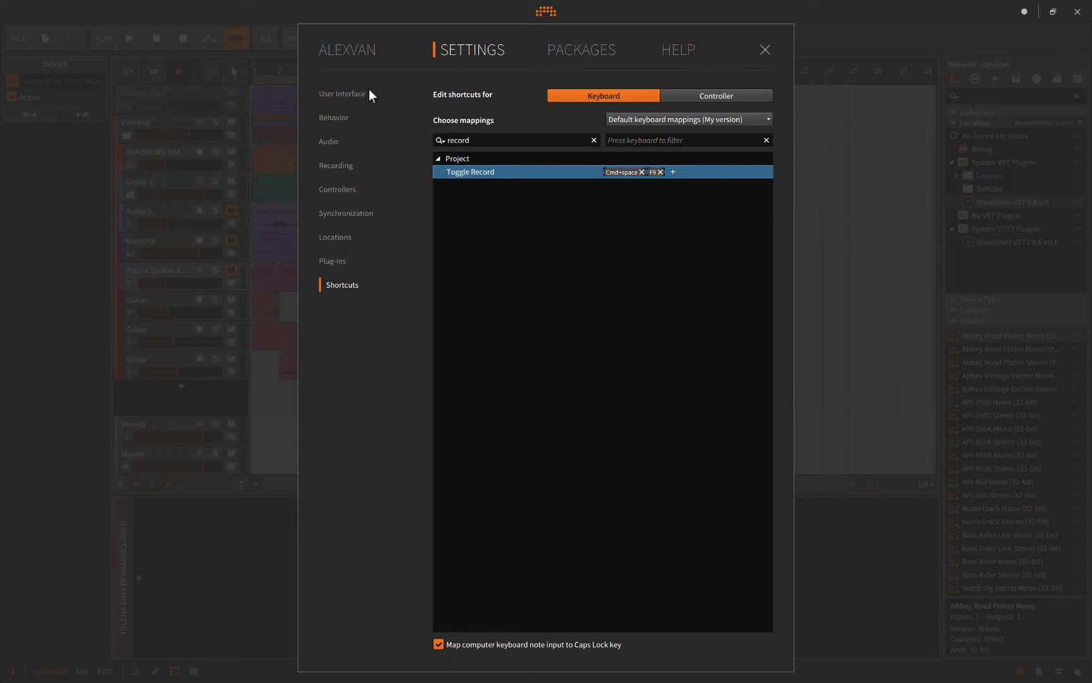
pyautogui.click(340, 92)
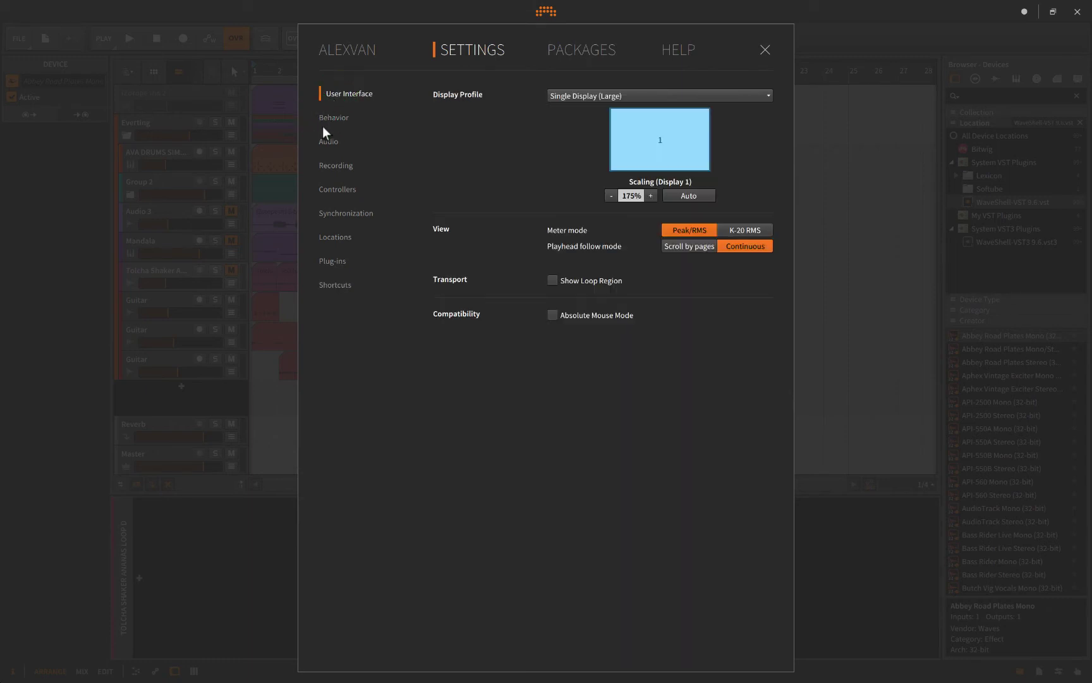
pyautogui.click(333, 286)
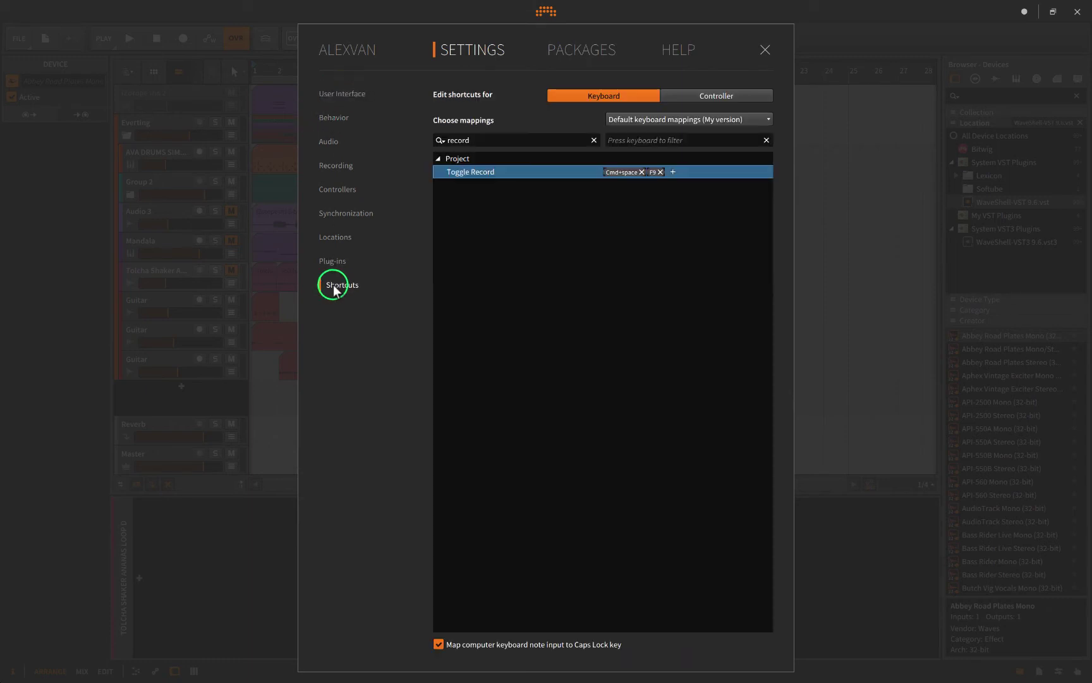
pyautogui.doubleClick(471, 140)
pyautogui.press('BackSpace')
pyautogui.write('solo')
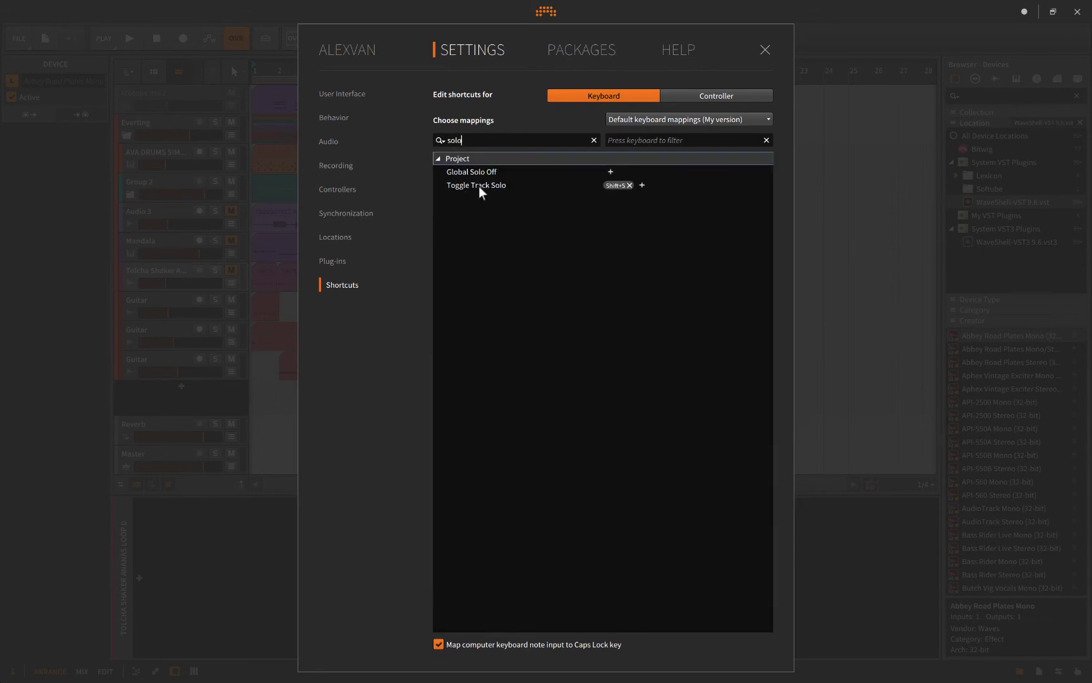
pyautogui.click(618, 188)
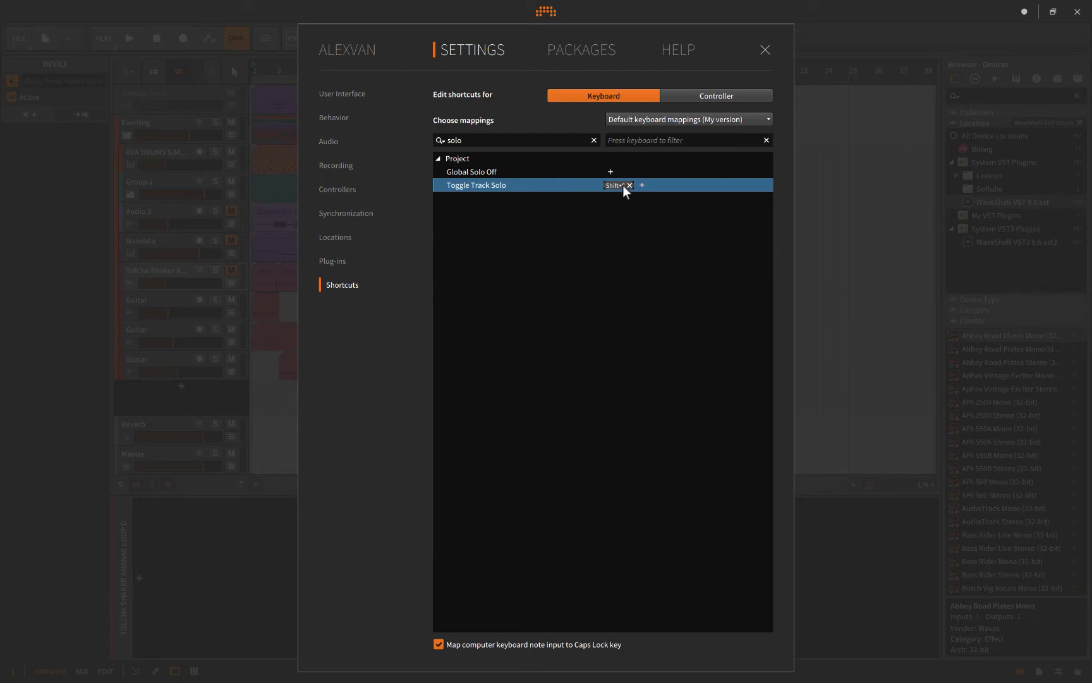
pyautogui.doubleClick(466, 141)
pyautogui.write('arm')
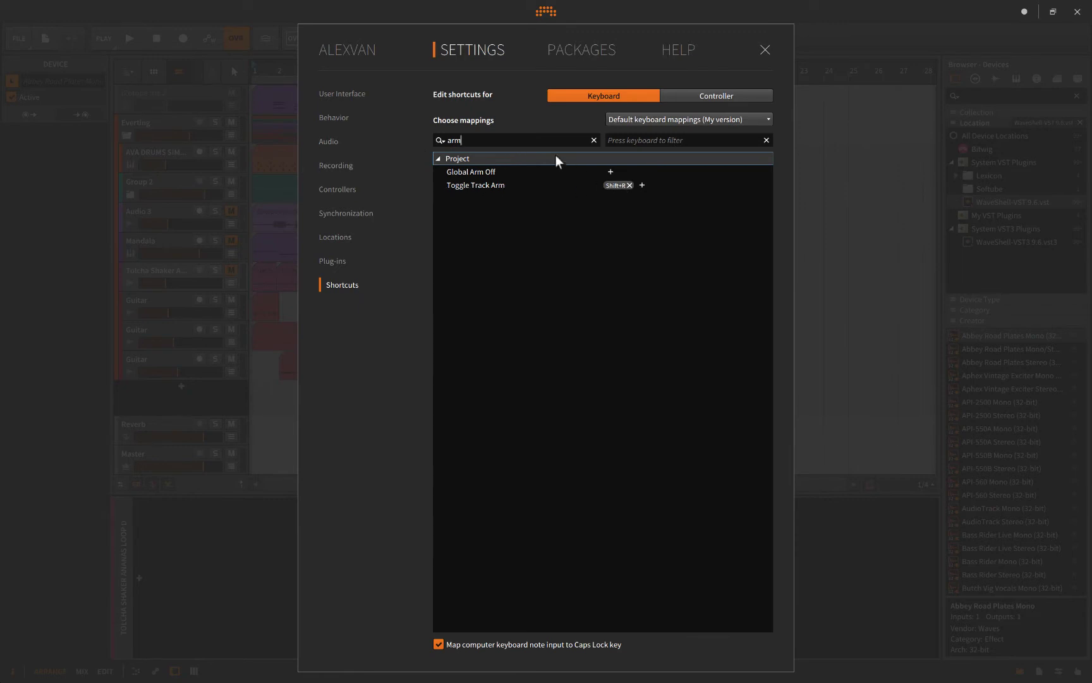
pyautogui.click(468, 141)
pyautogui.hotkey('ctrl', 'a')
pyautogui.press('BackSpace')
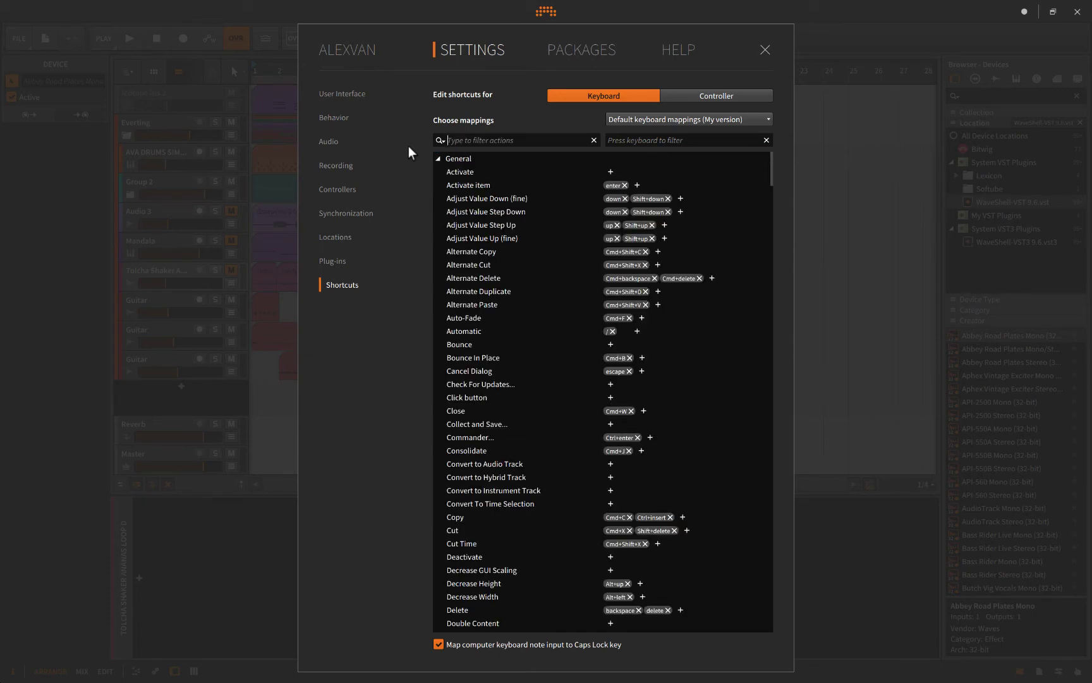
pyautogui.write('record')
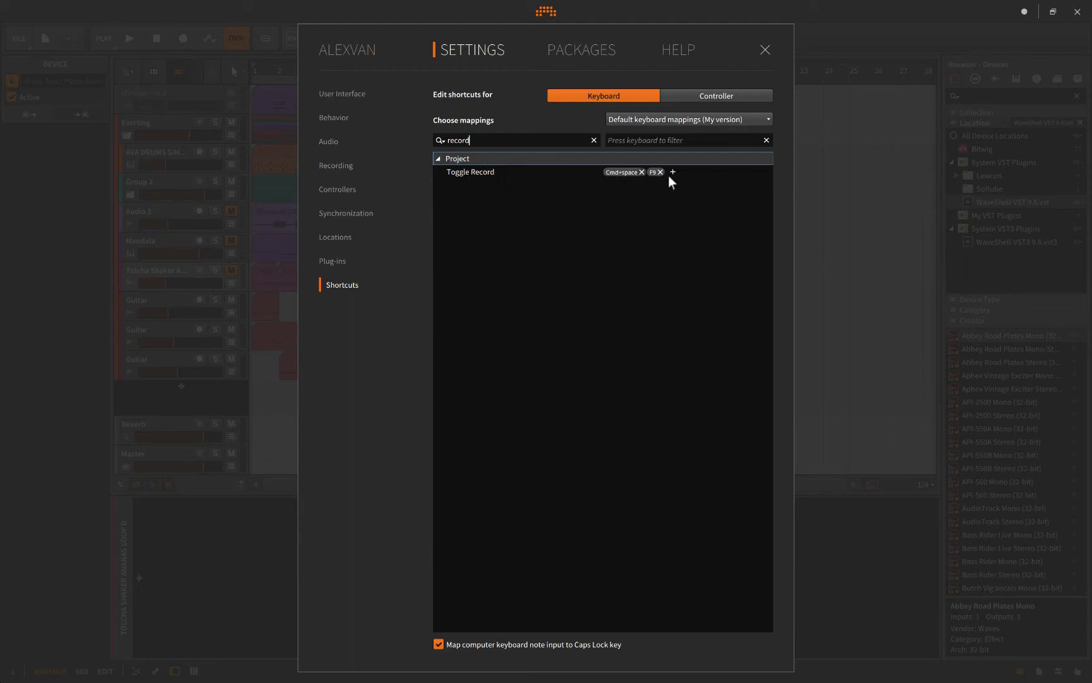
pyautogui.click(763, 50)
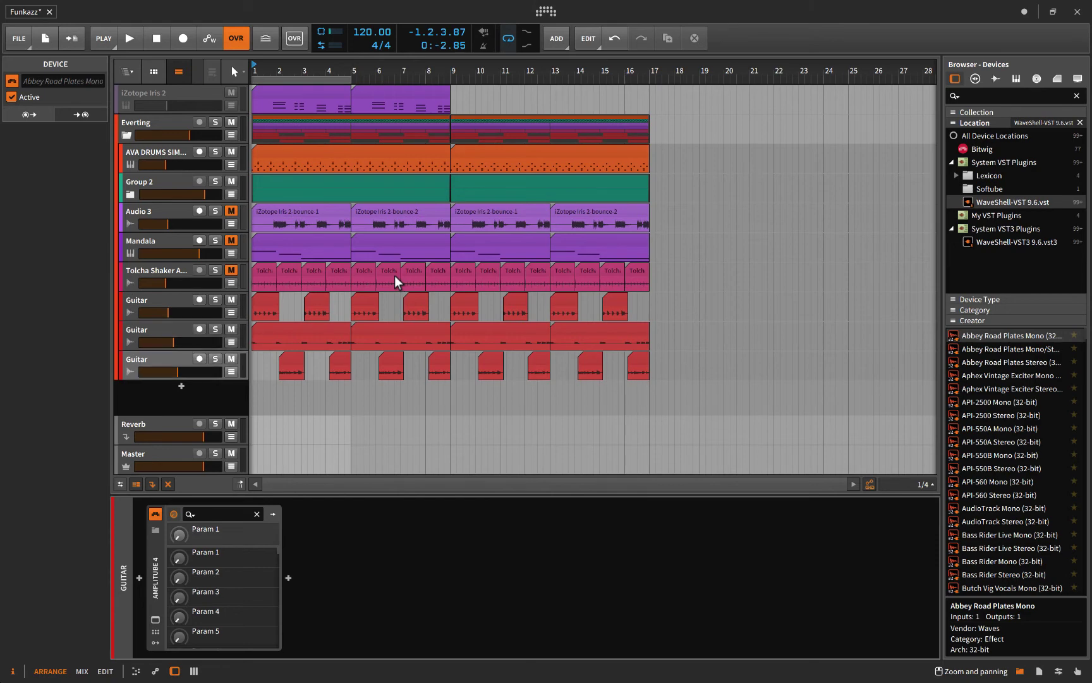
# Step: Solo and arm the last Guitar track, start a count-in recording, then cancel it
pyautogui.press('s')
pyautogui.press('r')
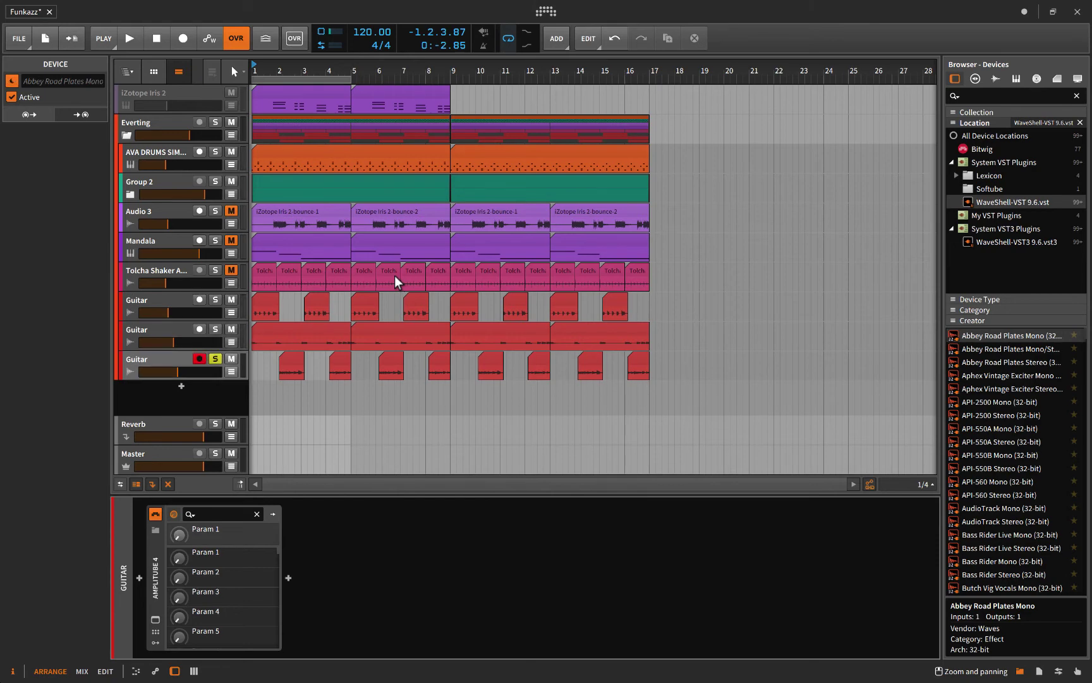
pyautogui.hotkey('shift', 'r')
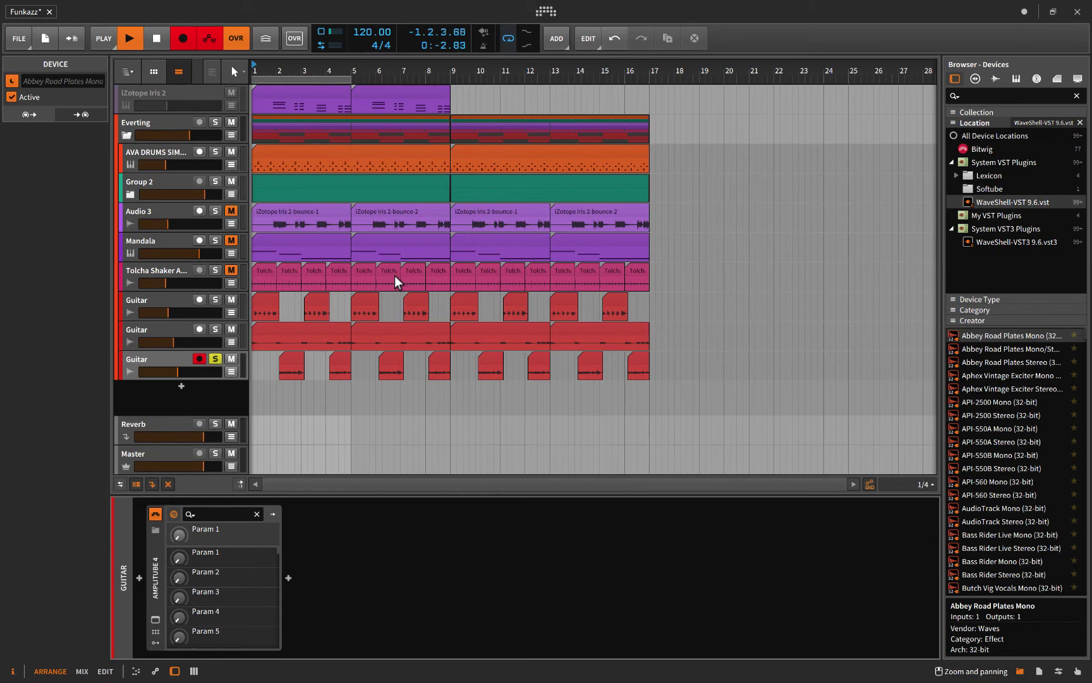
pyautogui.press('space')
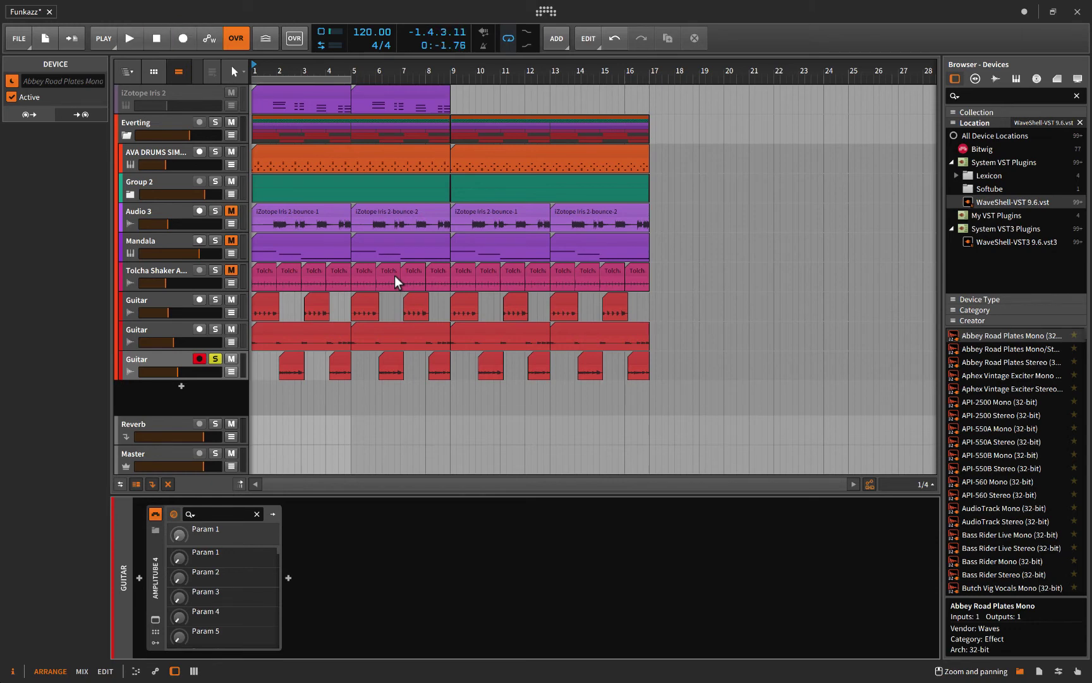
# Step: Record a guitar take starting at bar 19, then undo it
pyautogui.click(699, 359)
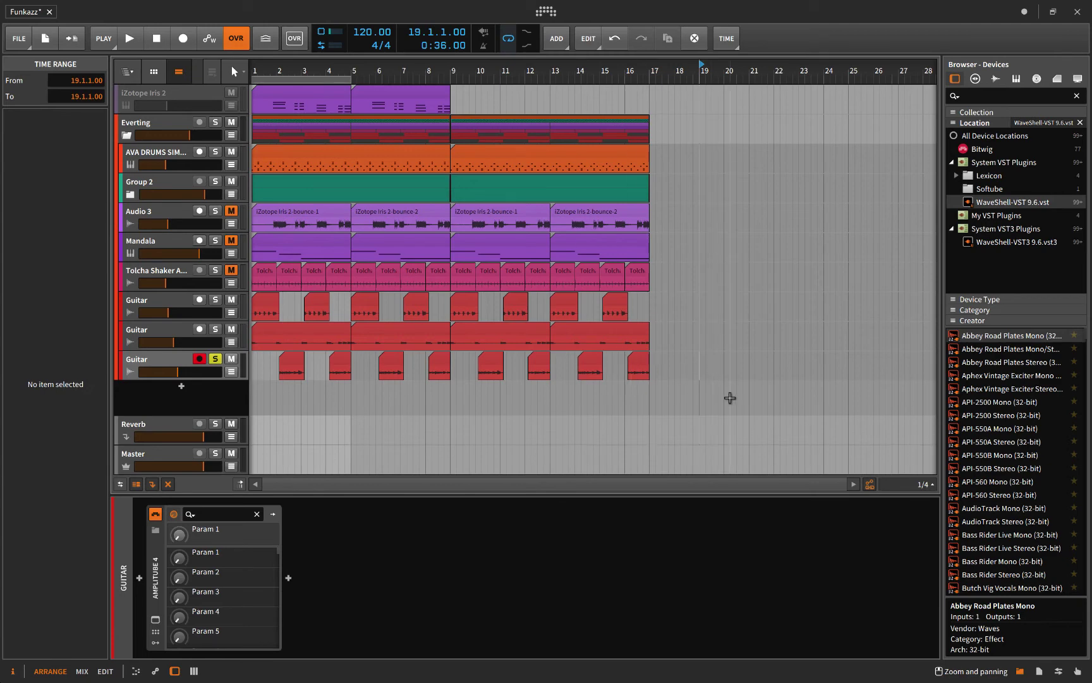
pyautogui.hotkey('ctrl', 'r')
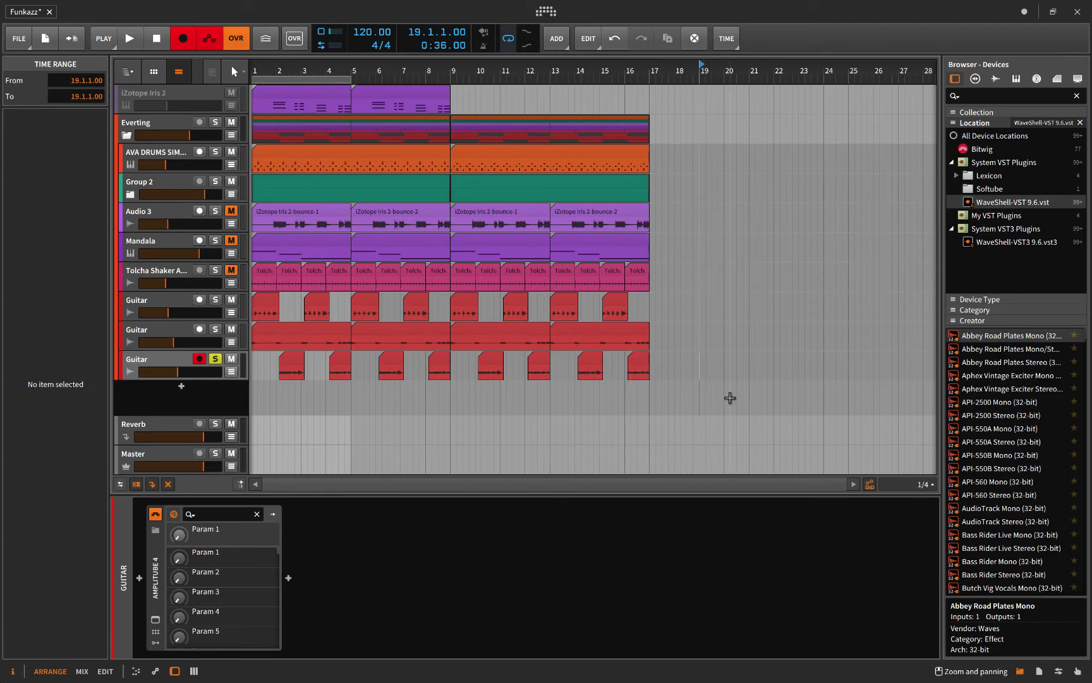
pyautogui.press('space')
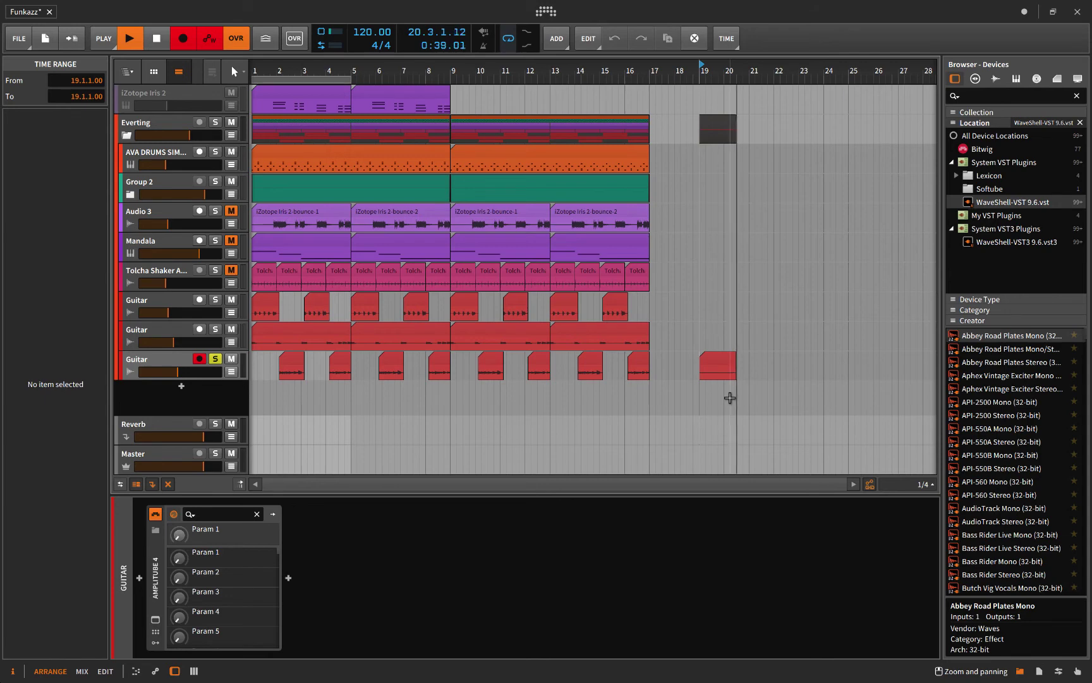
pyautogui.press('space')
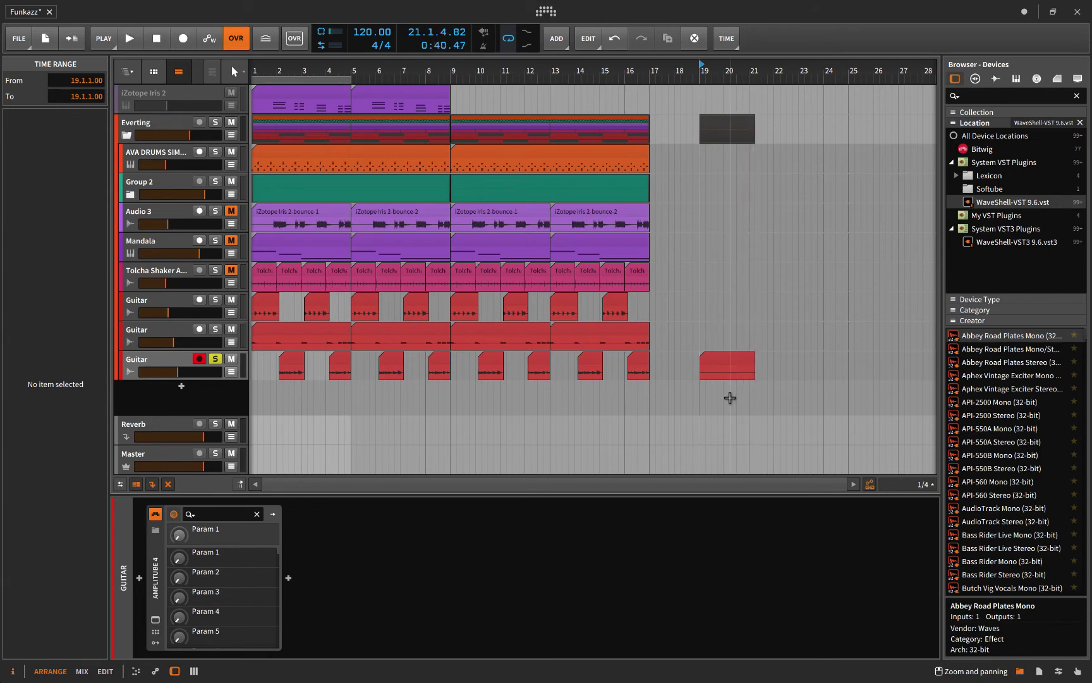
pyautogui.hotkey('ctrl', 'z')
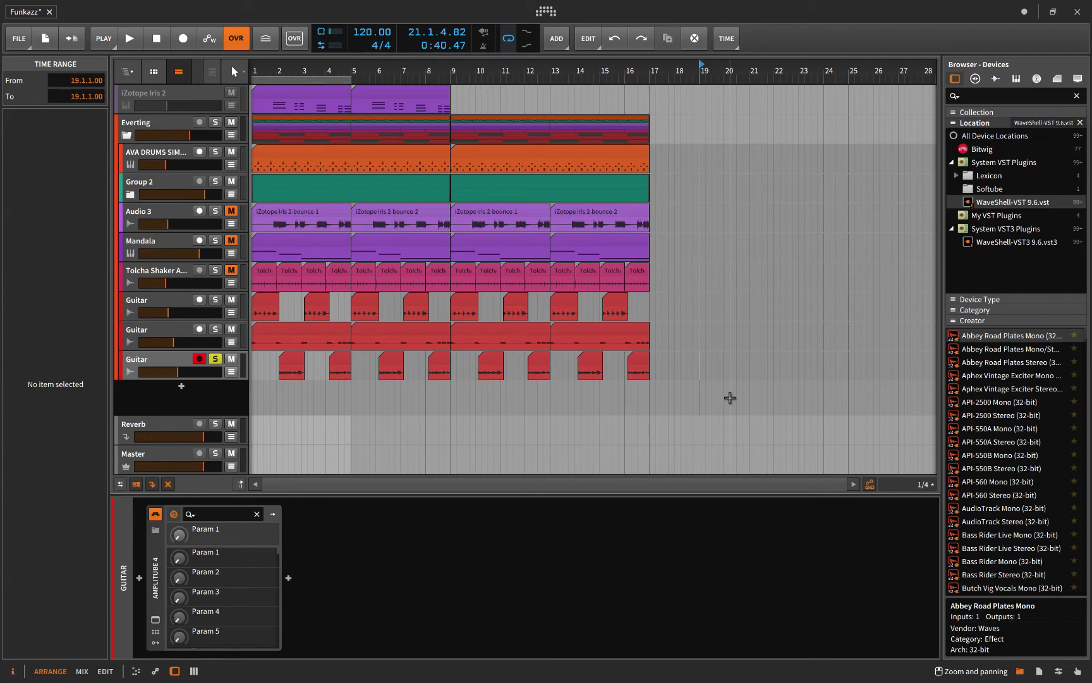
# Step: Record and undo another take, record once more, then stop with the playhead back at the start
pyautogui.hotkey('shift', 'r')
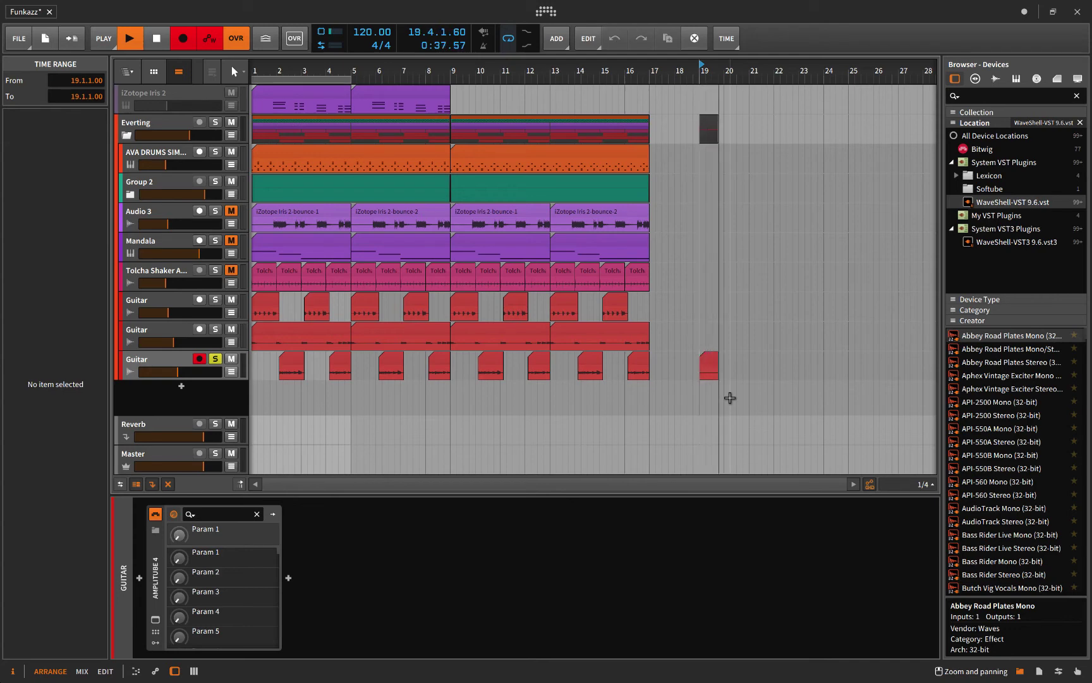
pyautogui.press('space')
pyautogui.hotkey('ctrl', 'z')
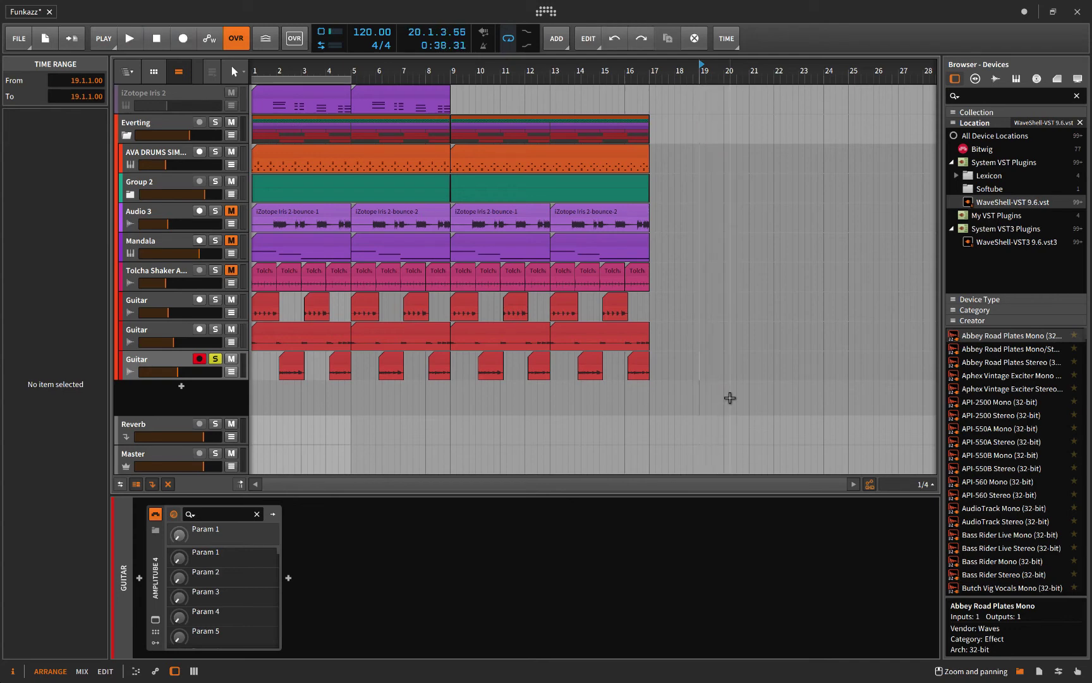
pyautogui.hotkey('shift', 'r')
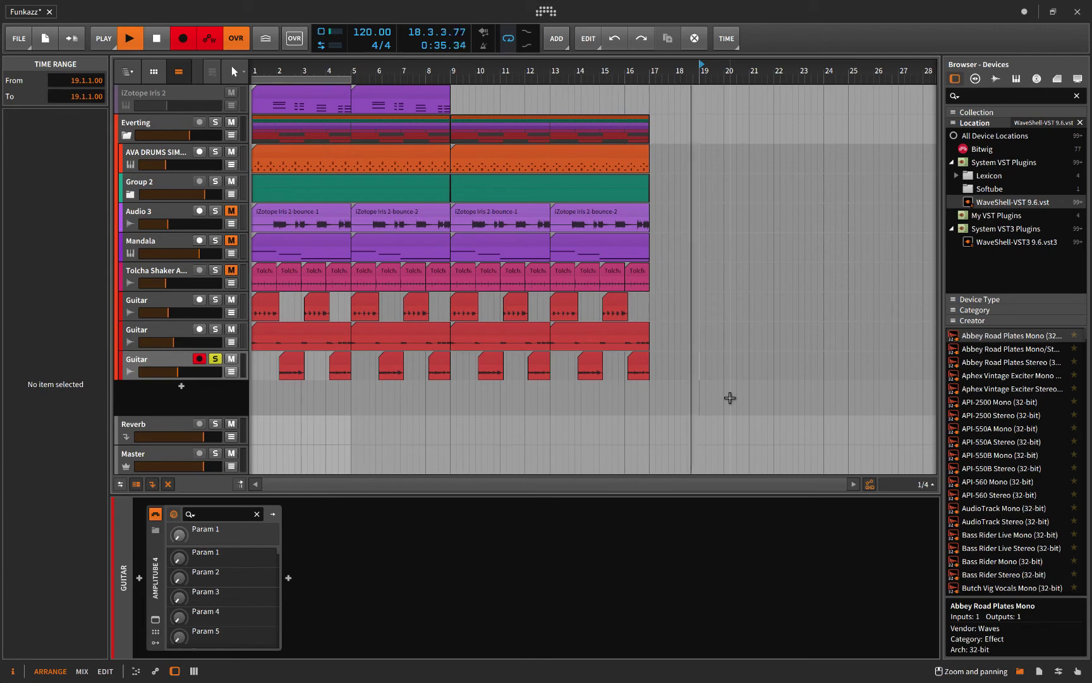
pyautogui.press('space')
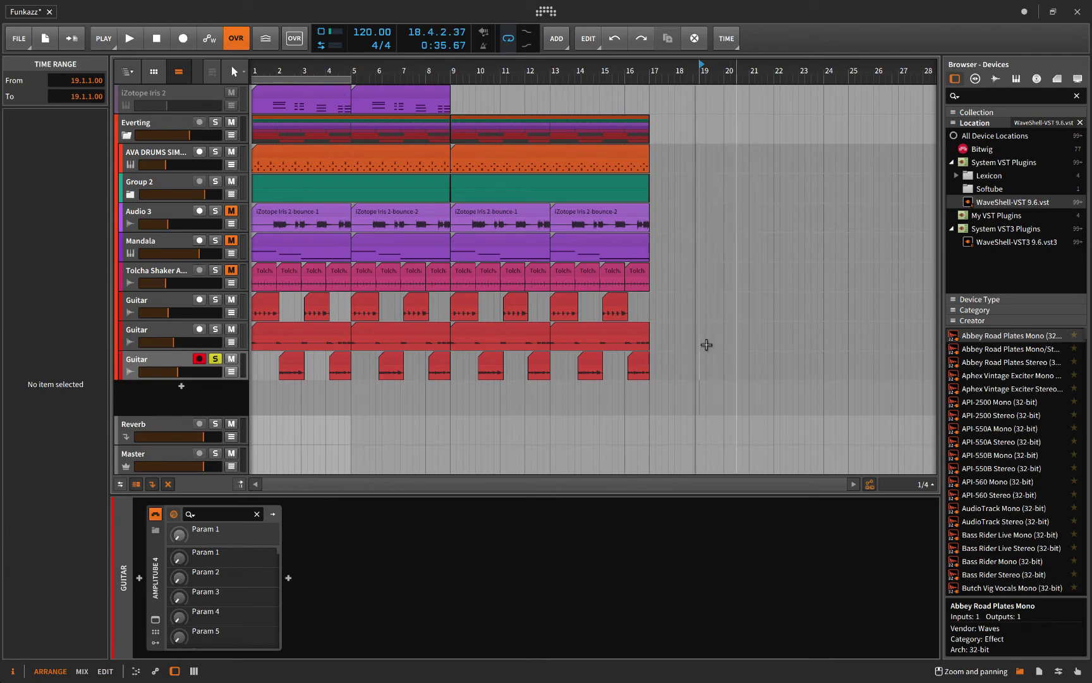
pyautogui.click(163, 39)
pyautogui.click(182, 38)
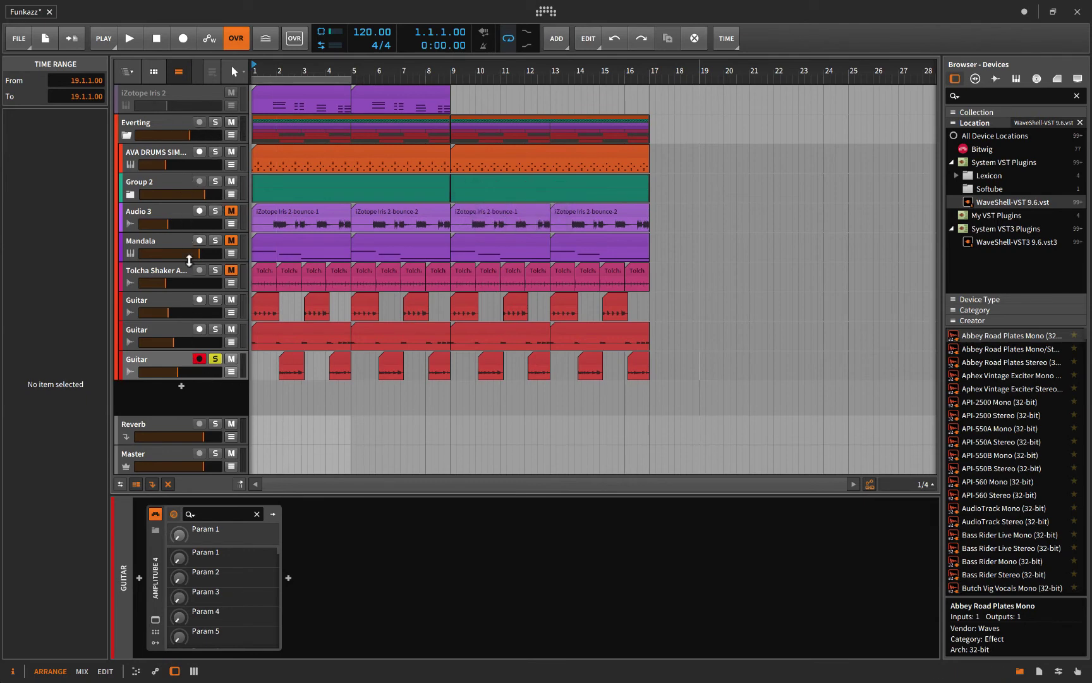
# Step: Drag the track header border to resize all tracks, settling on a much taller height
pyautogui.click(171, 171)
pyautogui.moveTo(170, 177)
pyautogui.mouseDown()
pyautogui.moveTo(171, 262)
pyautogui.moveTo(179, 170)
pyautogui.mouseUp()
pyautogui.moveTo(189, 170); pyautogui.dragTo(212, 278)
pyautogui.scroll(-5, 253, 316)
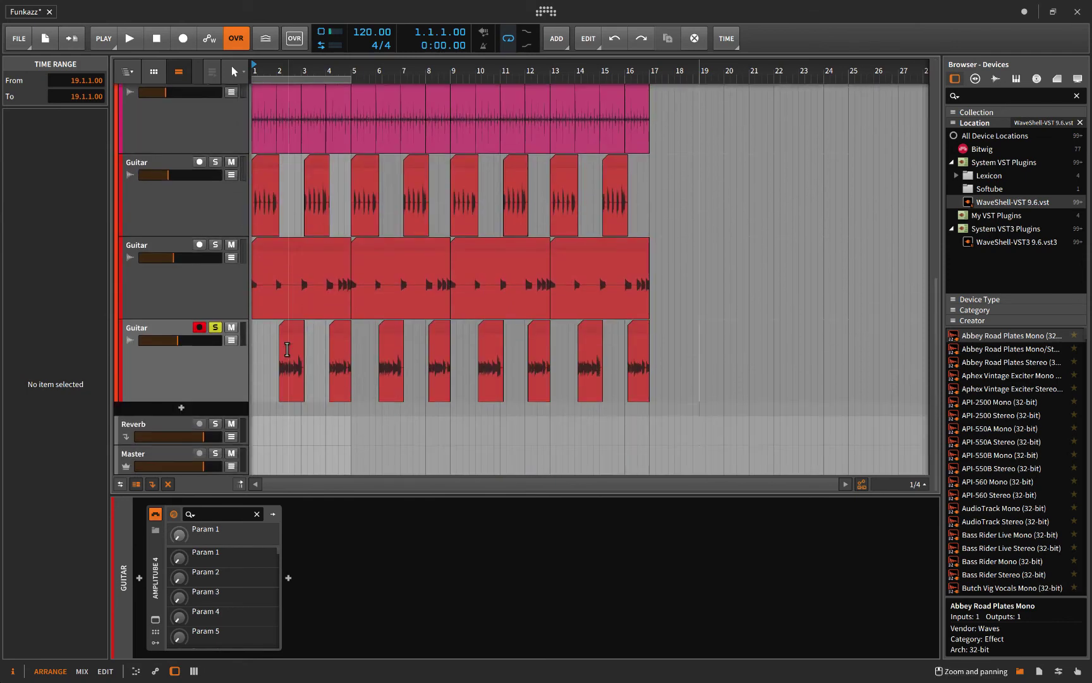
pyautogui.scroll(5, 287, 350)
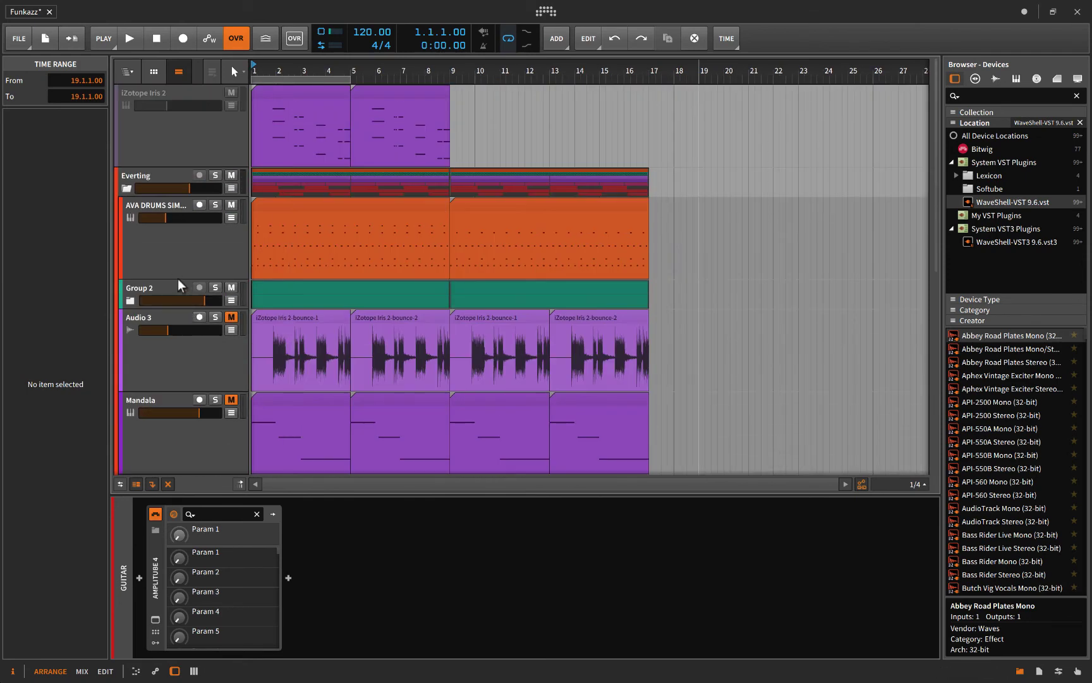
pyautogui.moveTo(177, 276); pyautogui.dragTo(176, 174)
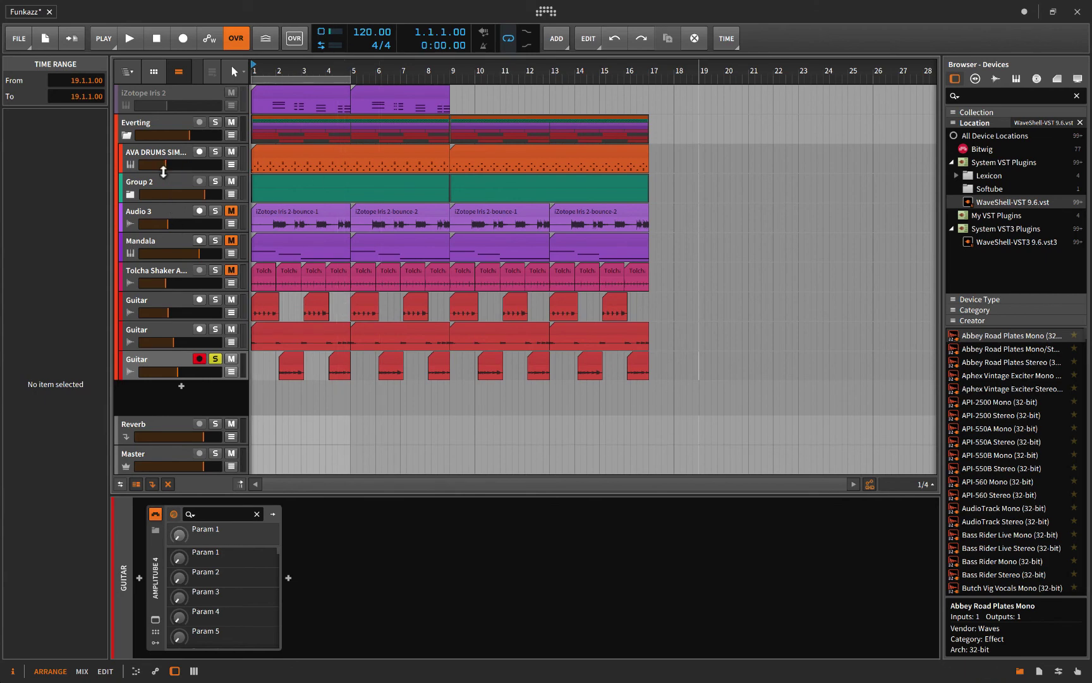
pyautogui.moveTo(163, 172); pyautogui.dragTo(200, 326)
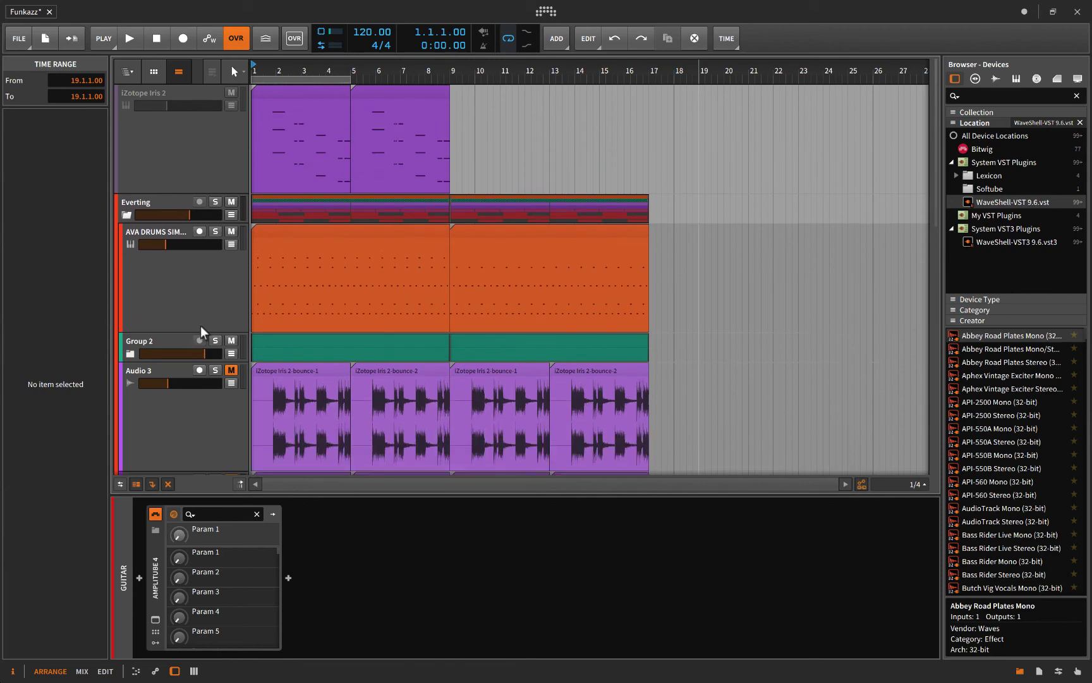
# Step: Enable Follow Playhead, zoom the timeline to beat level, and play and stop twice
pyautogui.click(238, 485)
pyautogui.scroll(15, 438, 385)
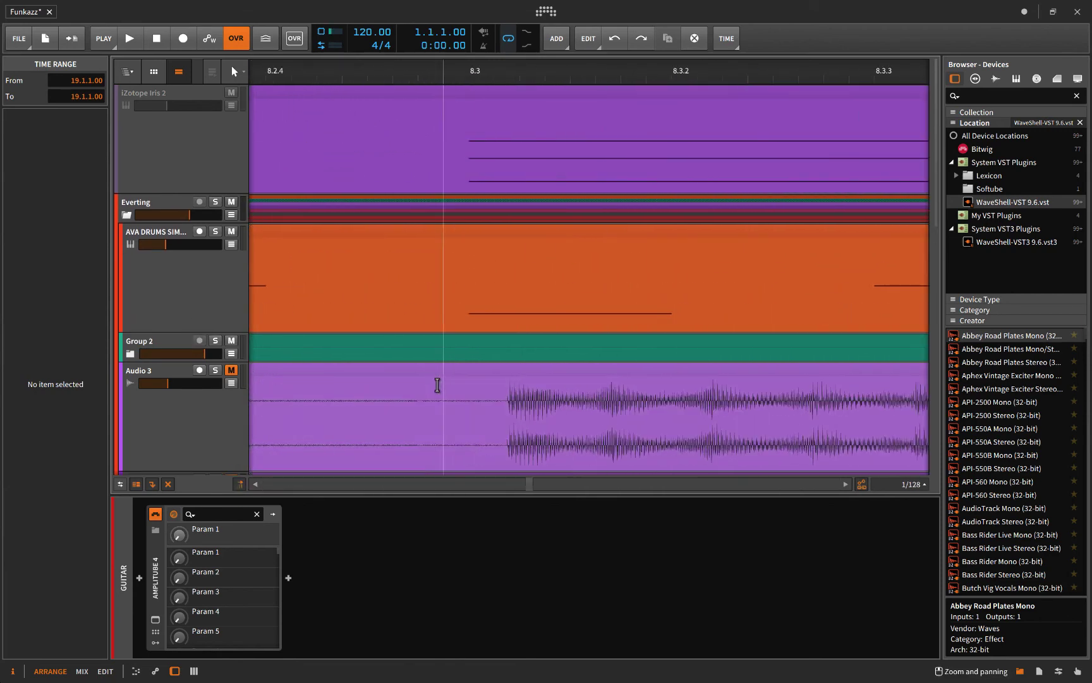
pyautogui.hscroll(-3, 437, 385)
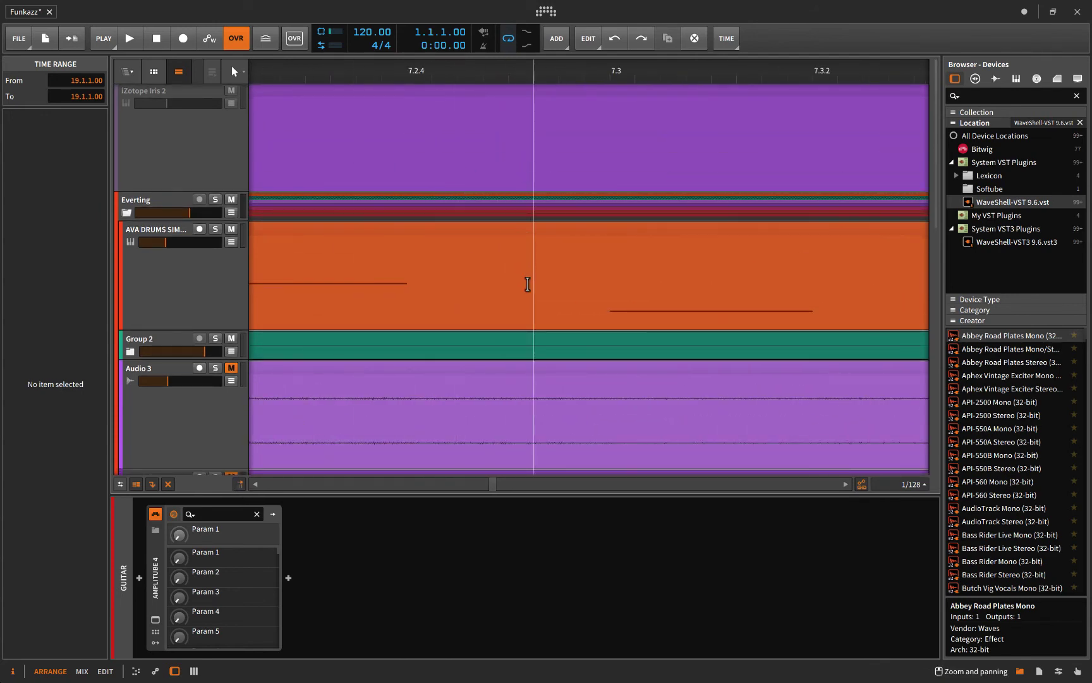
pyautogui.press('space')
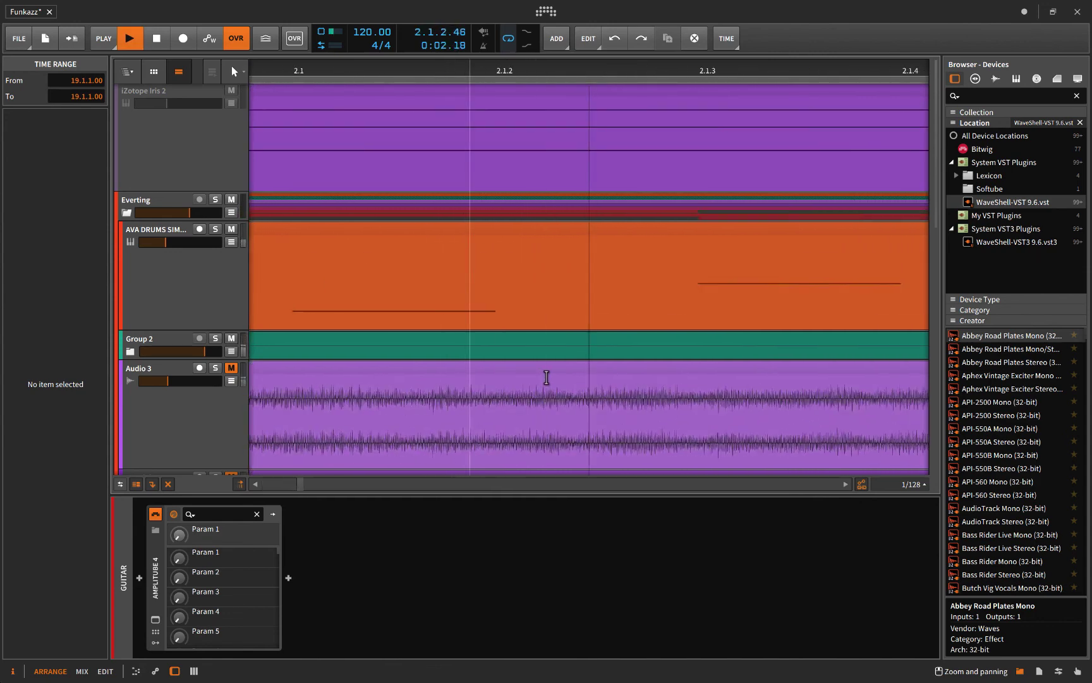
pyautogui.press('space')
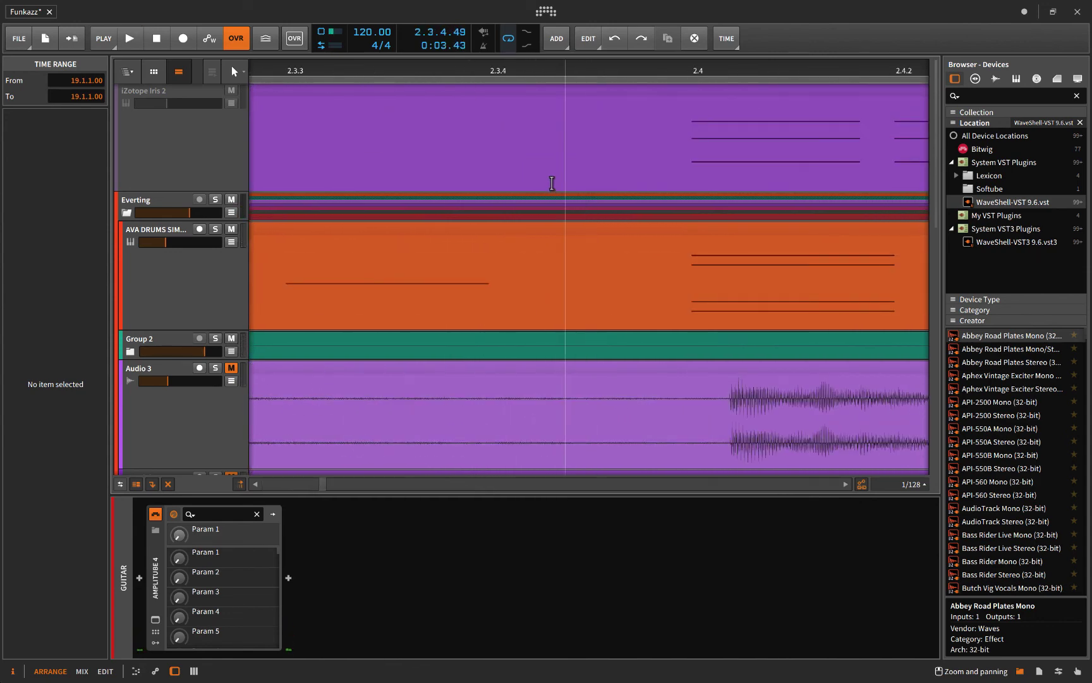
pyautogui.press('space')
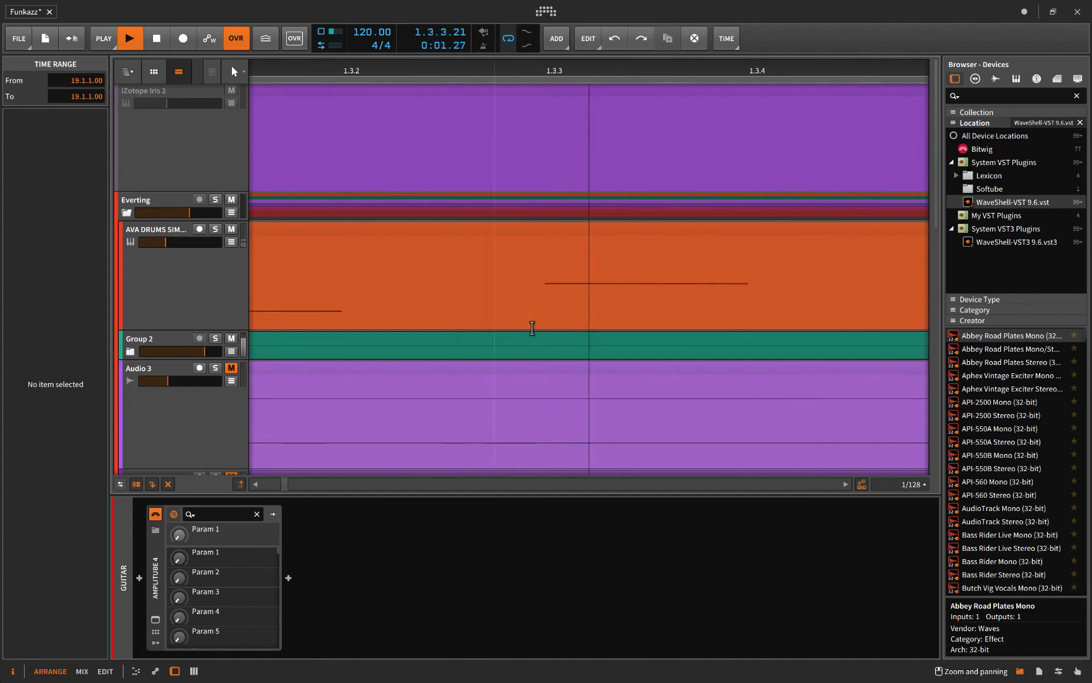
pyautogui.press('space')
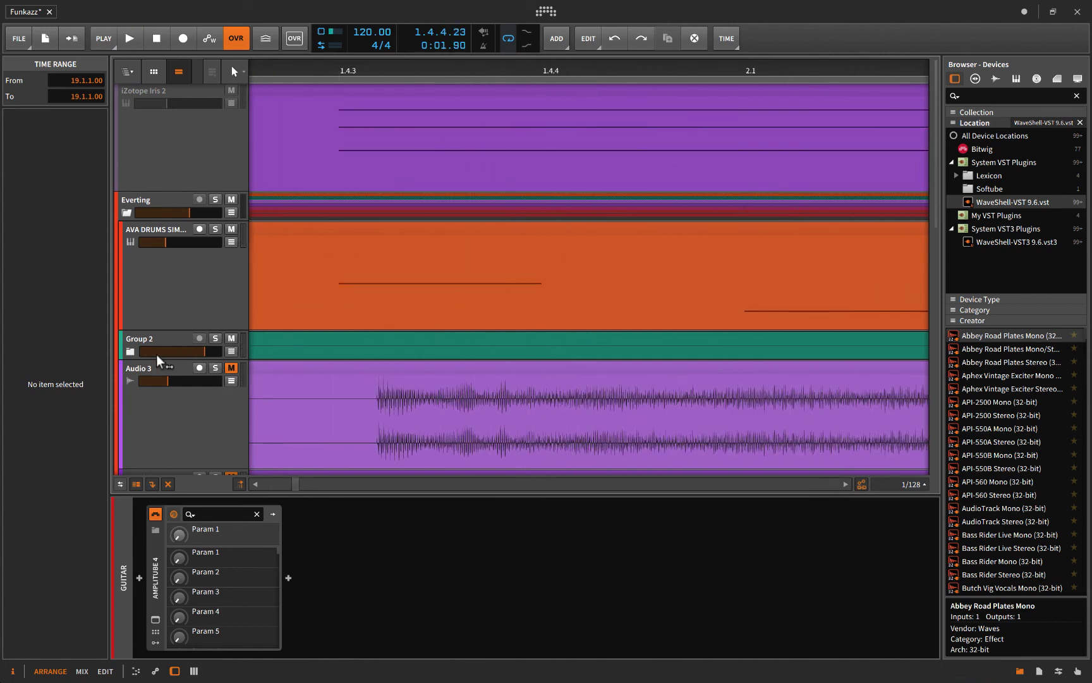
# Step: Disable Follow Playhead and confirm Settings > User Interface shows Playhead follow mode Continuous
pyautogui.click(237, 487)
pyautogui.click(546, 12)
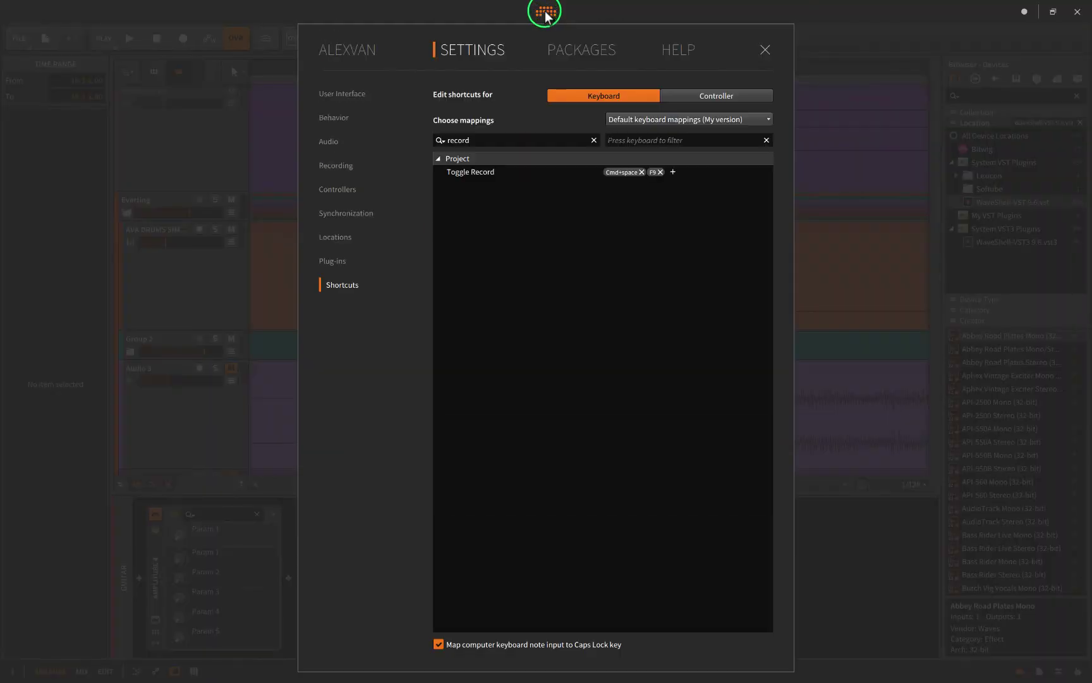
pyautogui.click(333, 168)
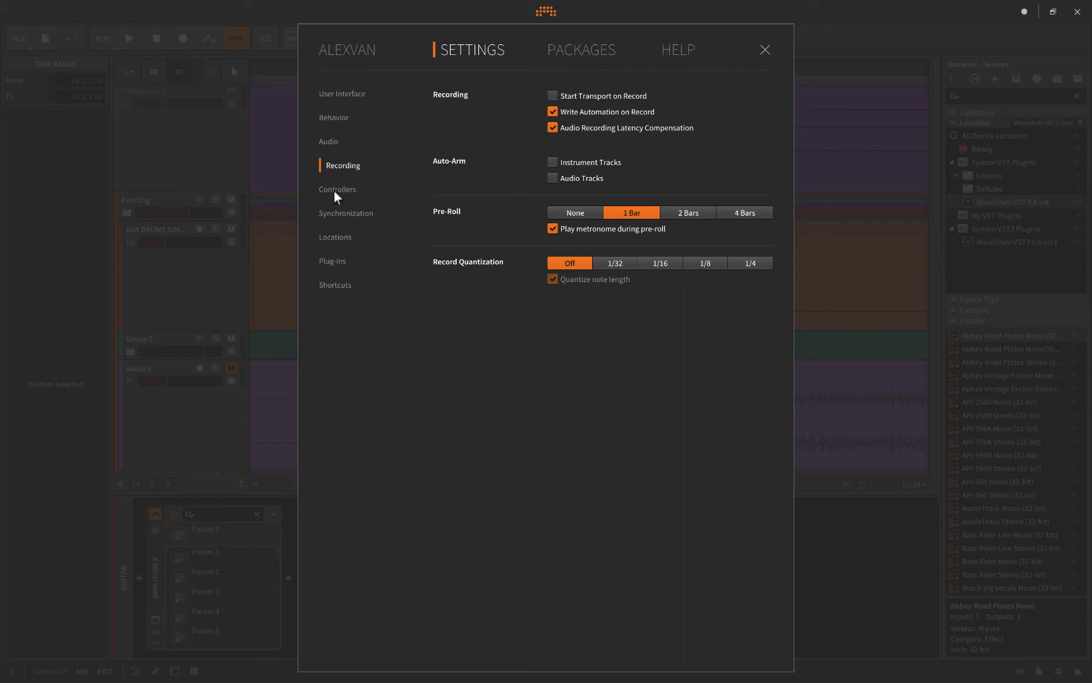
pyautogui.click(328, 119)
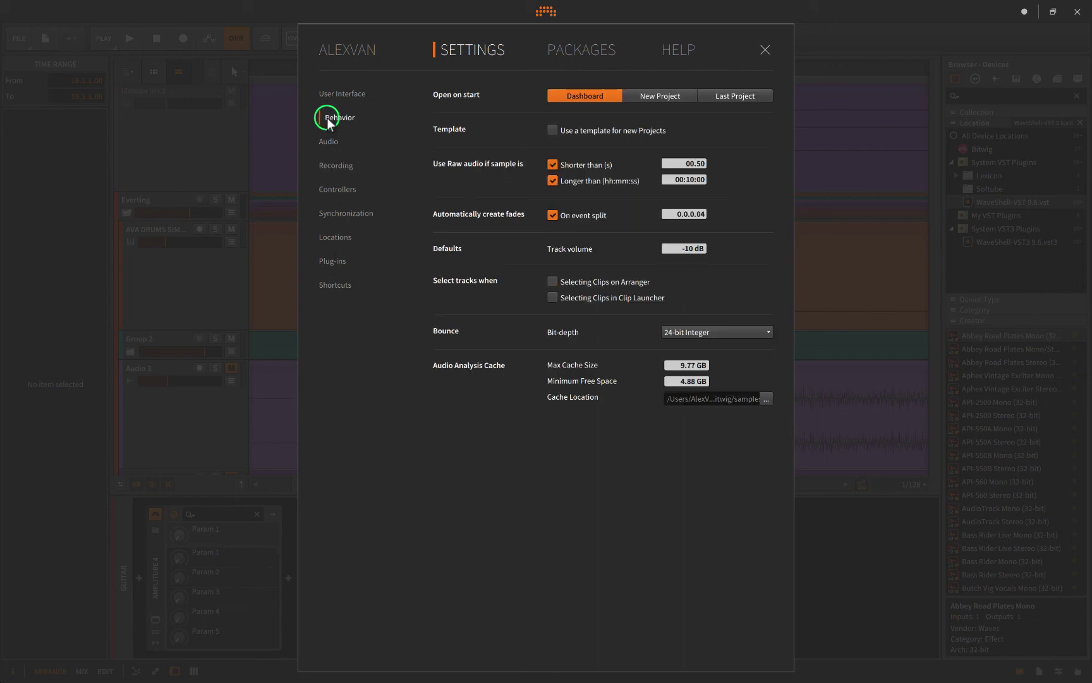
pyautogui.click(327, 95)
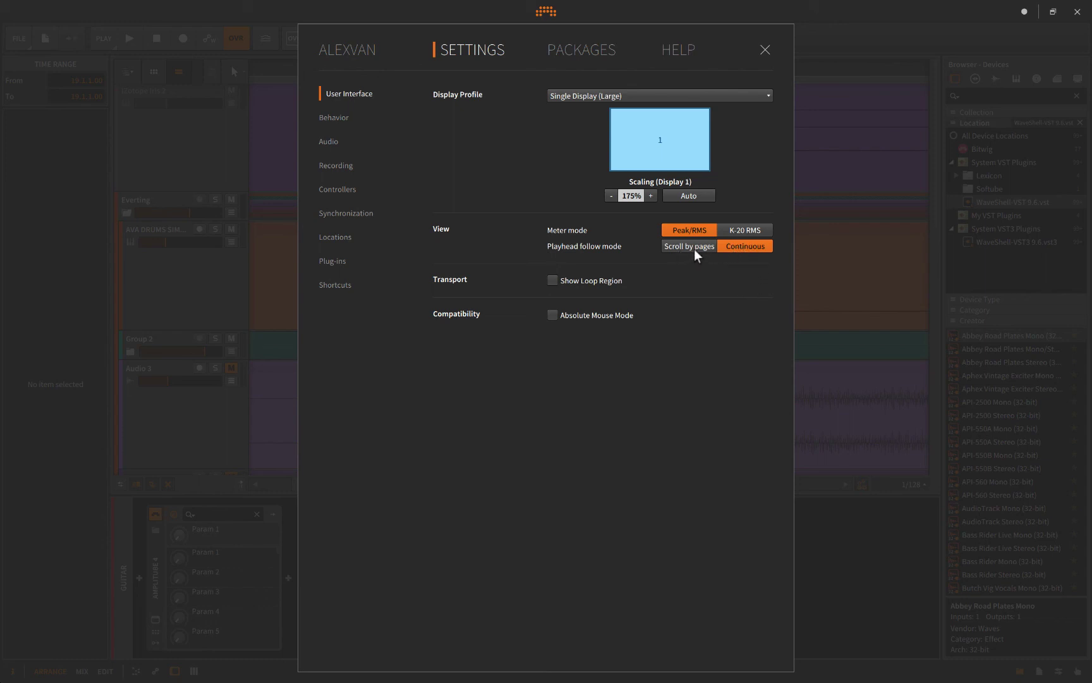
pyautogui.click(765, 51)
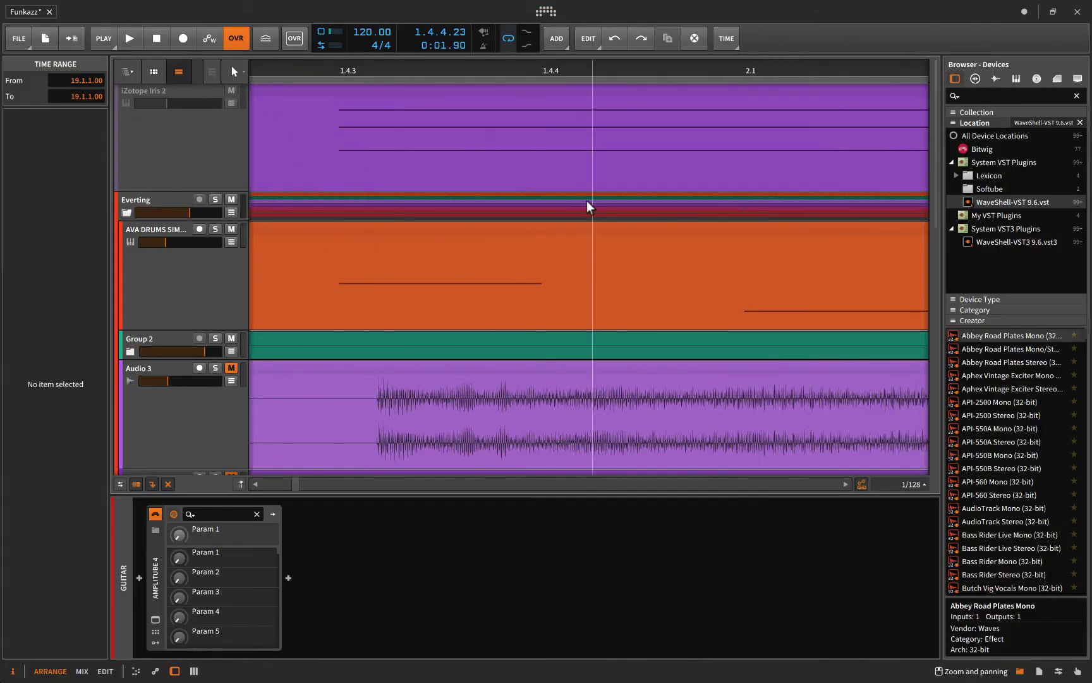